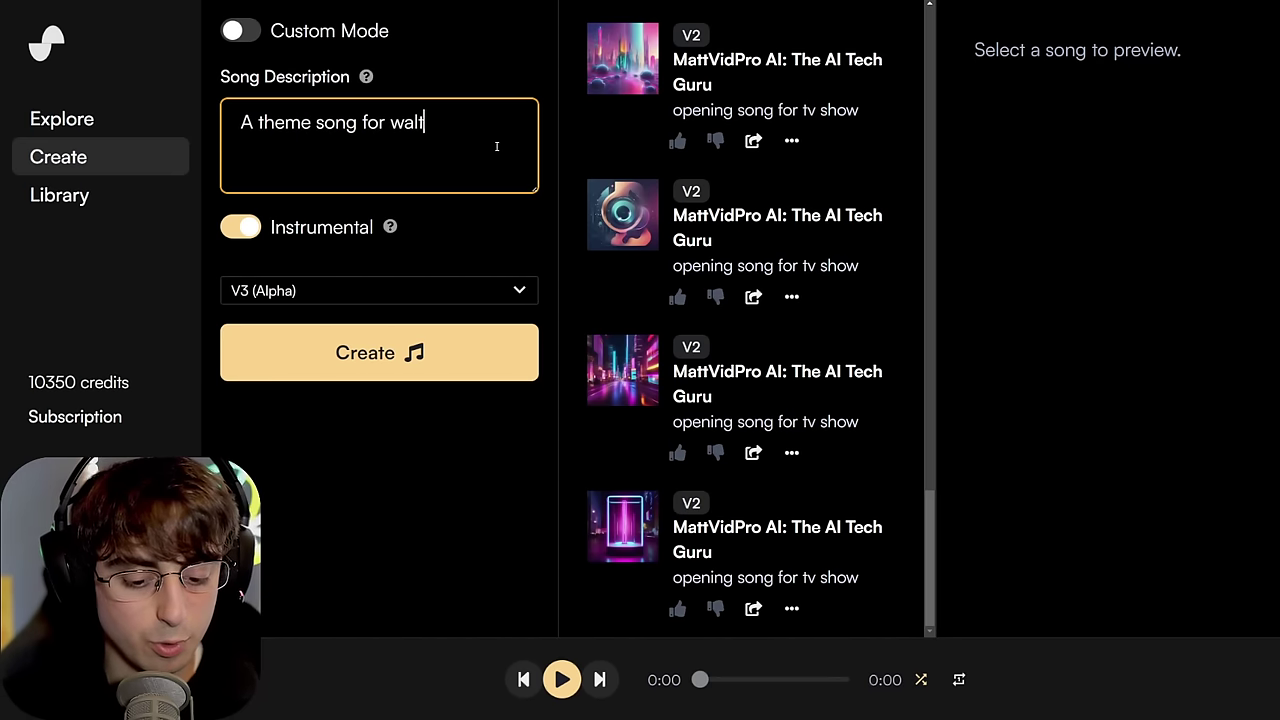
- Finish the song description as "A theme song for walter white from breaking bad", turn off Instrumental, and create the song
type("m breaking bad")
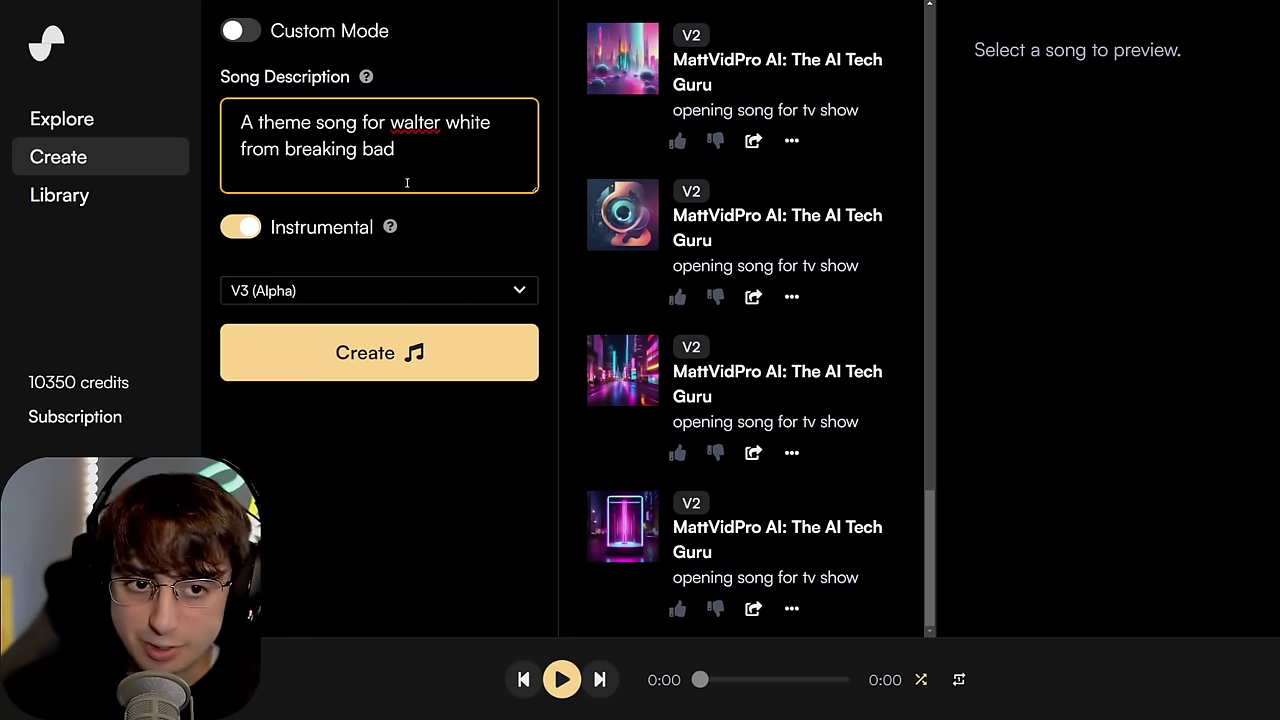
left_click(247, 236)
left_click(379, 352)
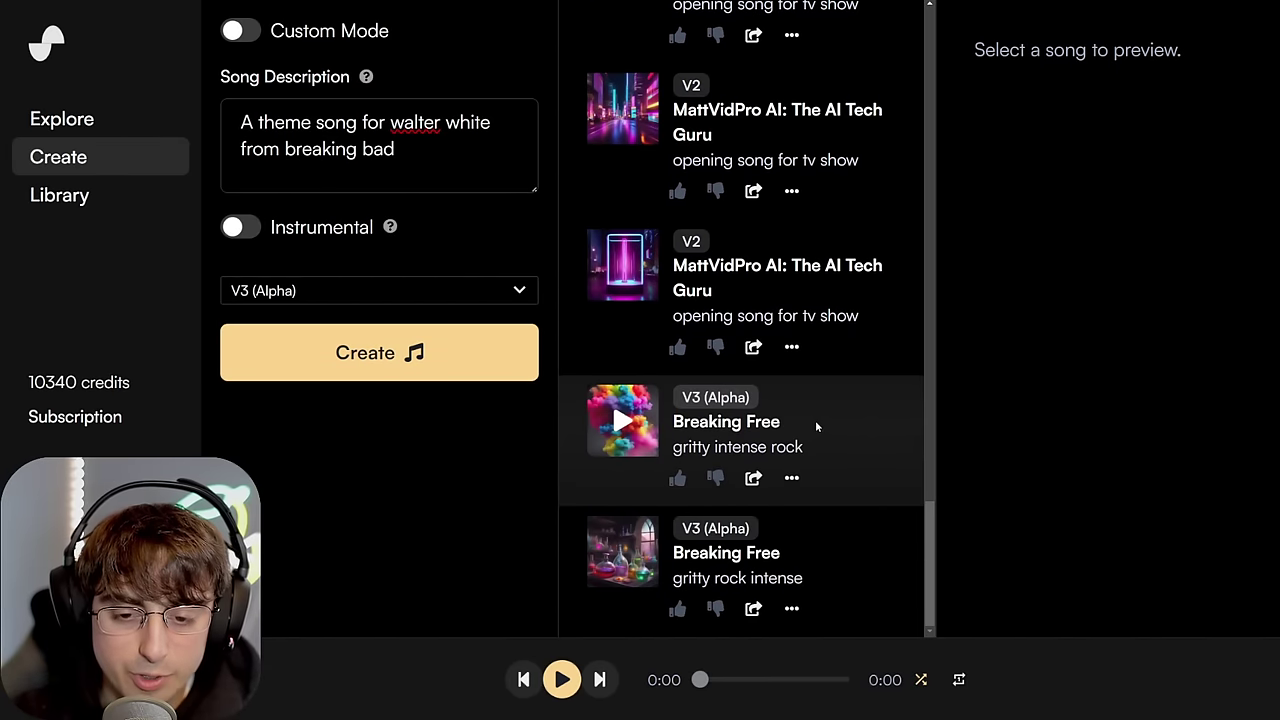
- Open the "gritty intense rock" version of Breaking Free, play it while reading its lyrics, and pause it
left_click(862, 524)
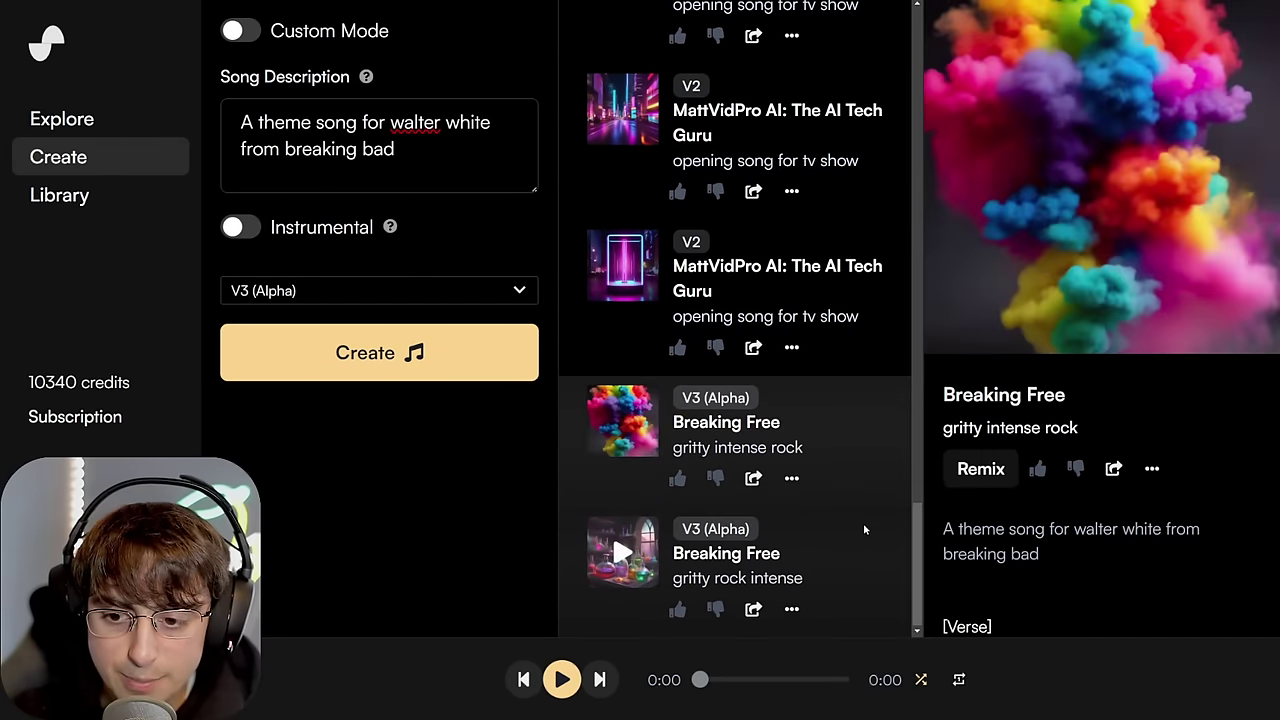
left_click(861, 460)
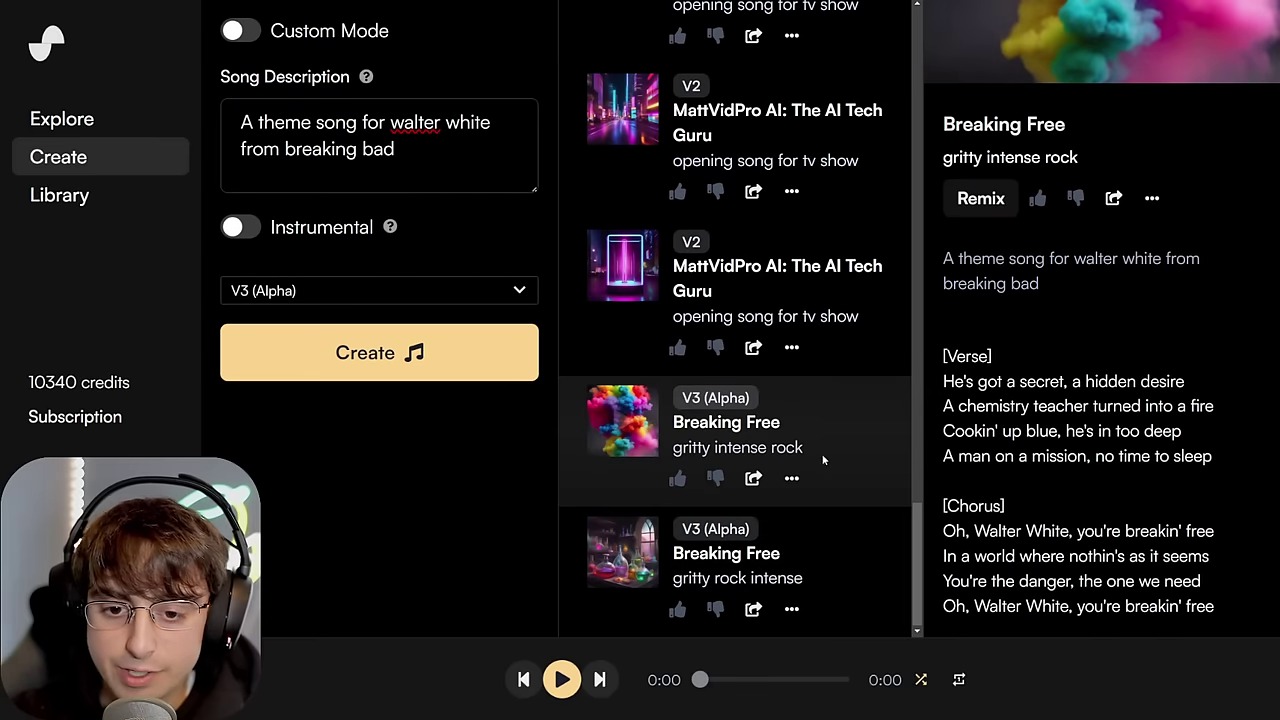
left_click(767, 448)
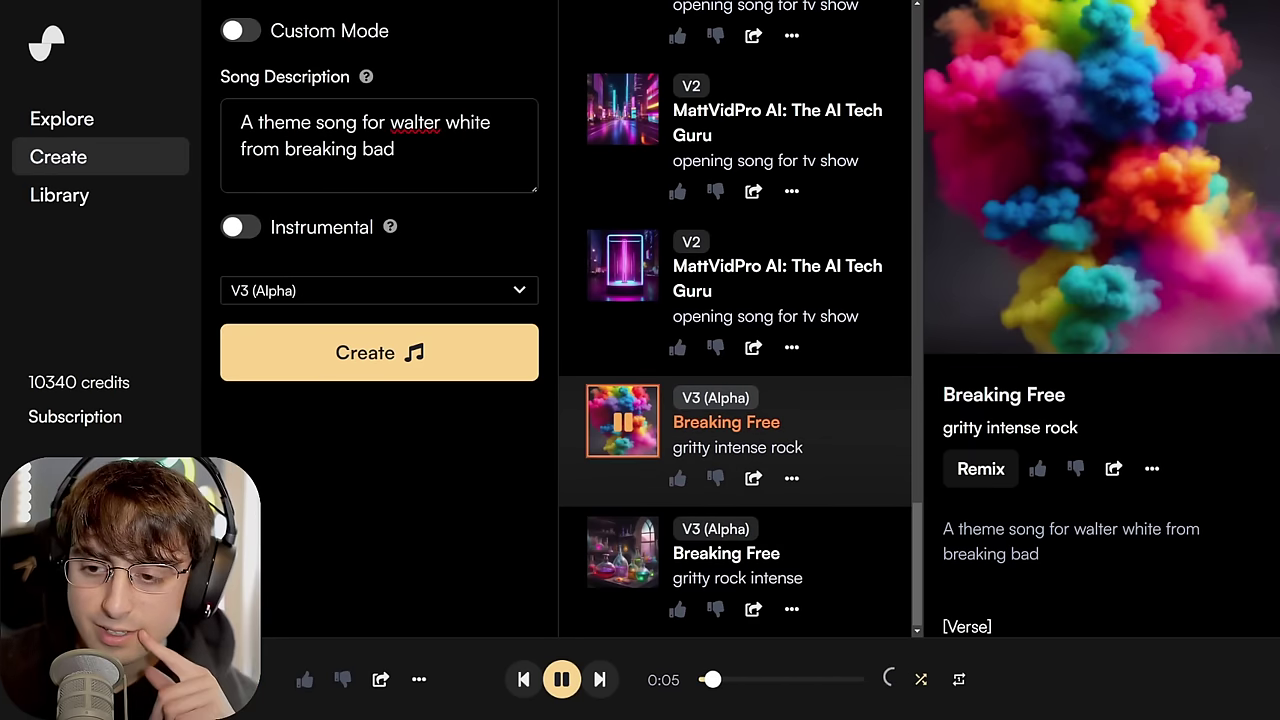
scroll(1220, 534, "down", 3)
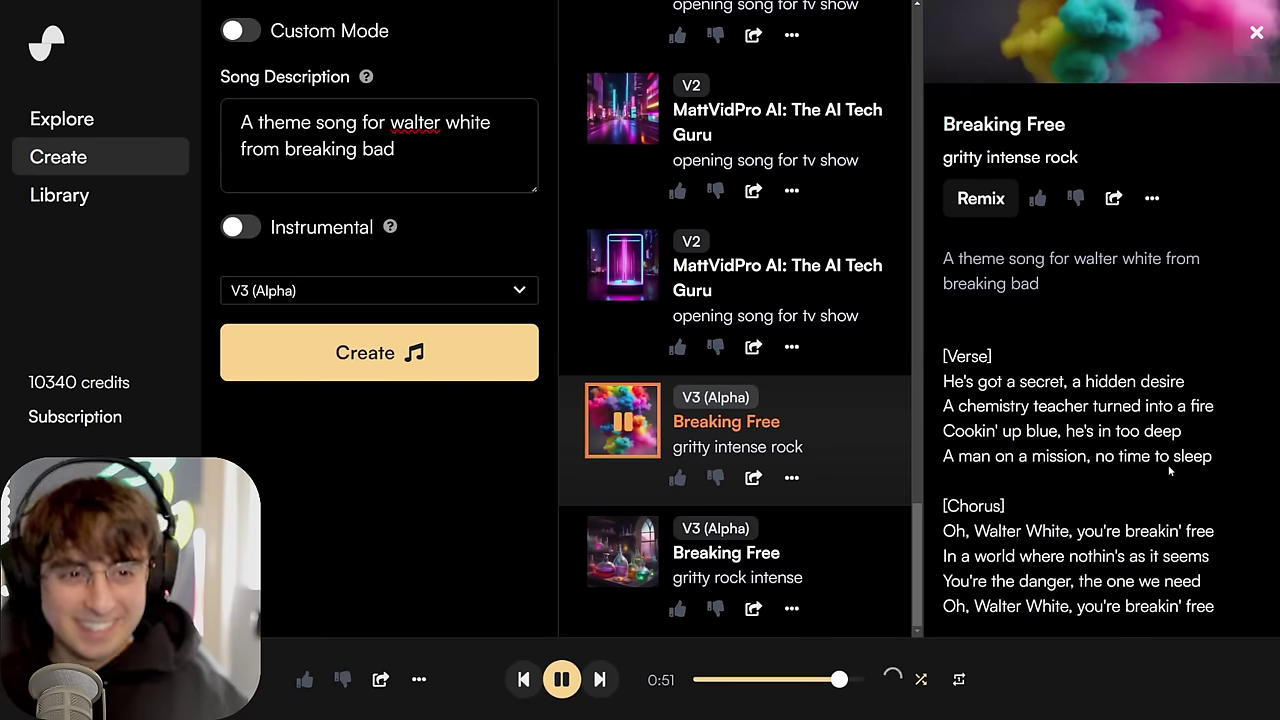
left_click(563, 680)
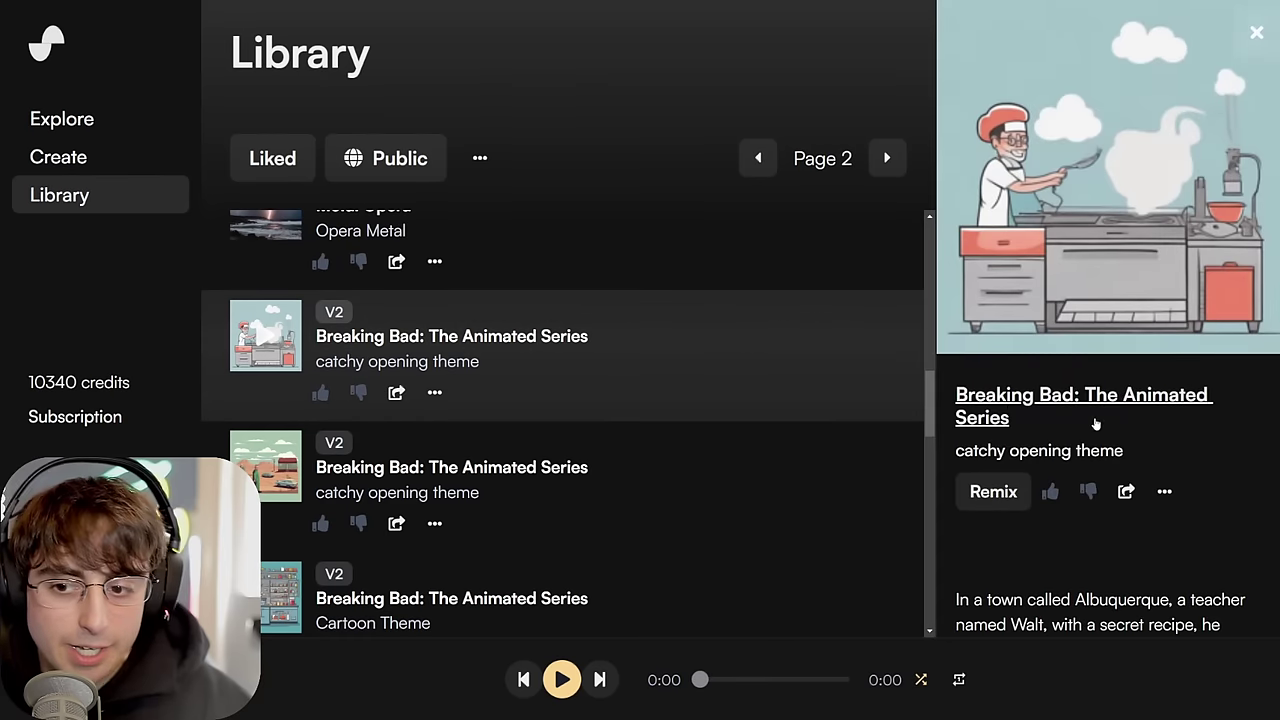
- Read the lyrics of the V2 song "Breaking Bad: The Animated Series" in the library, play it, and stop playback
scroll(1095, 424, "down", 2)
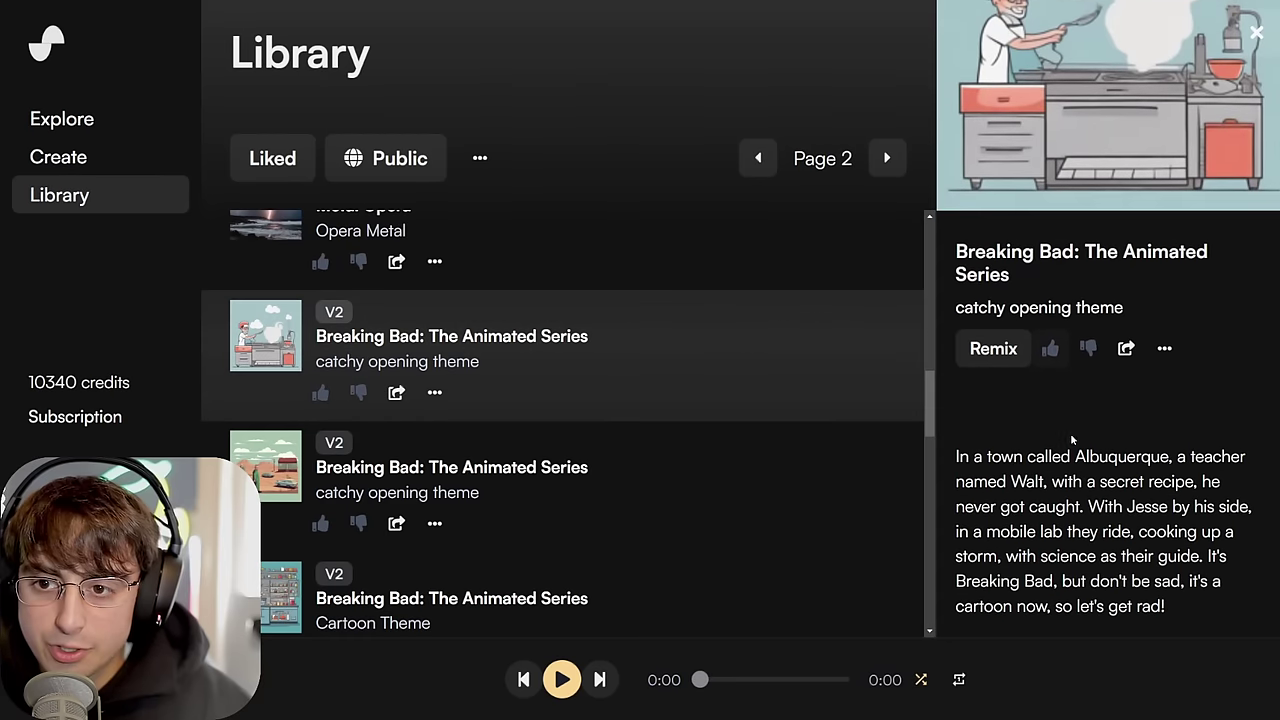
left_click(266, 338)
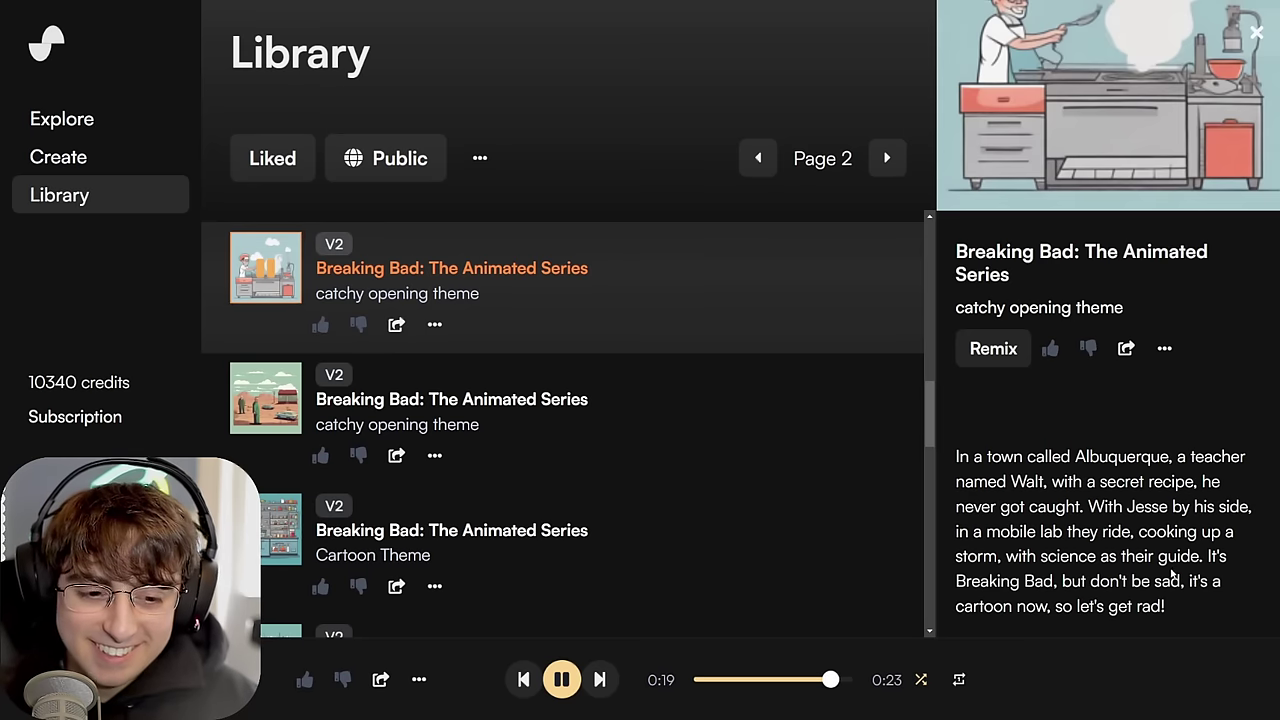
left_click(558, 681)
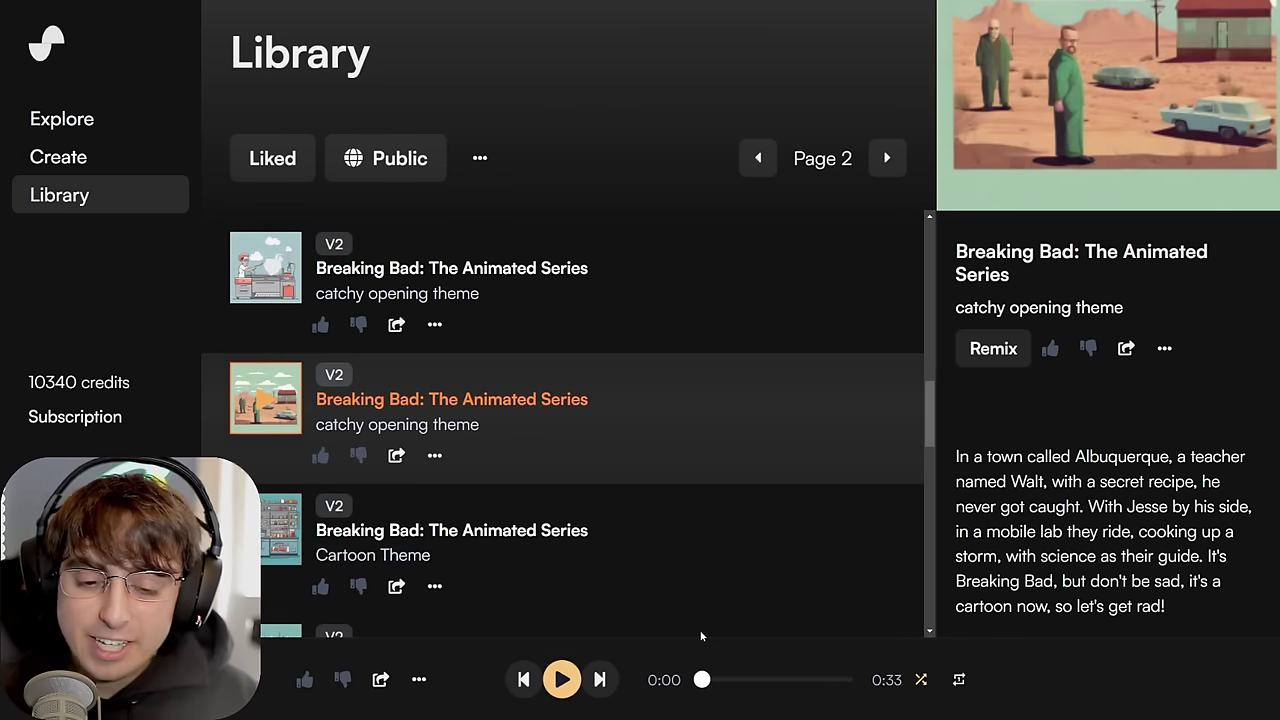
- Copy the lyrics of the first V2 "Breaking Bad: The Animated Series" song and paste them as the lyrics of a new Custom Mode song
left_click(596, 330)
left_click_drag(1178, 604, 955, 455)
key("ctrl+c")
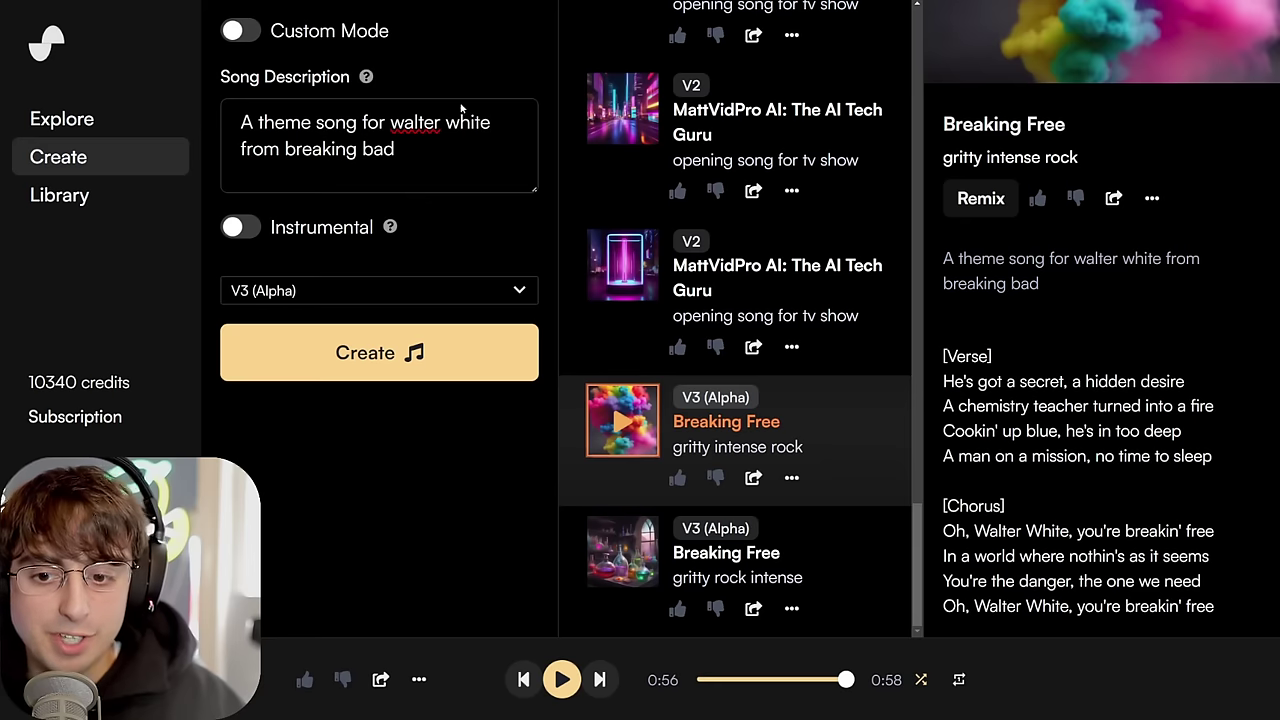
left_click(241, 30)
left_click(382, 203)
key("ctrl+v")
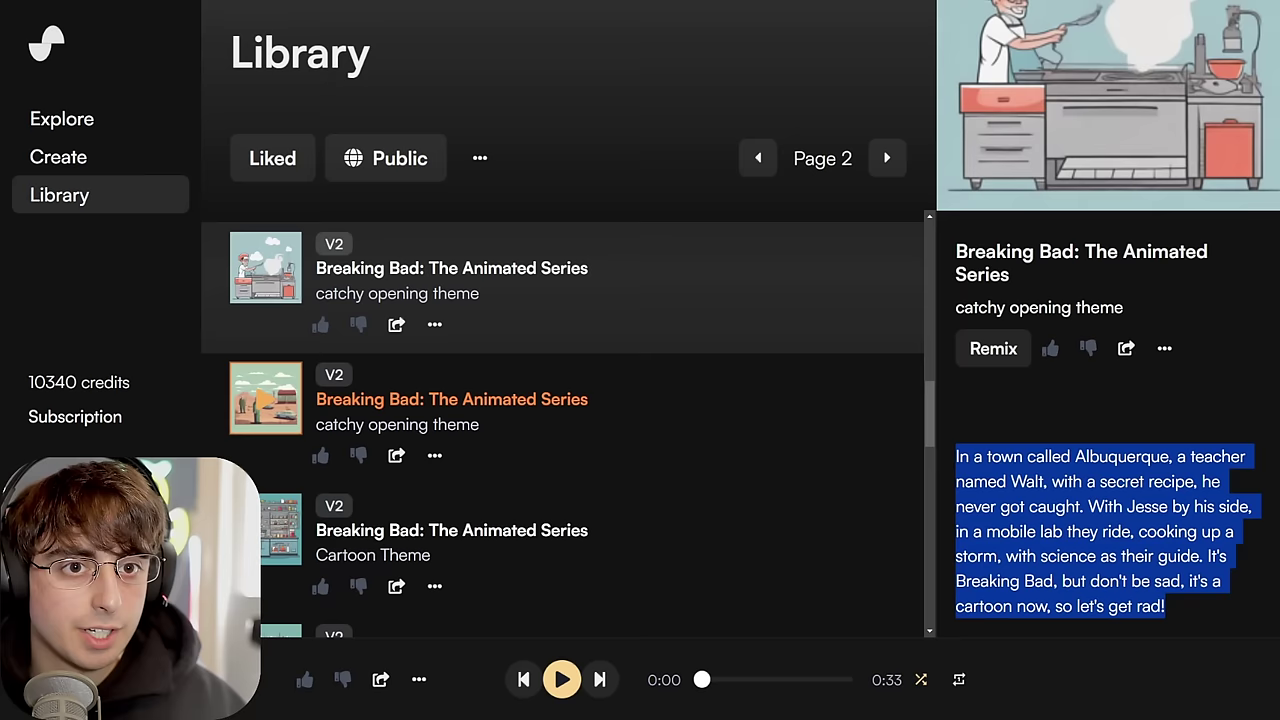
- Set the style of music to "catchy opening theme for a cartoon", title it "Breaking Bad: The Animated Series", and create the song
left_click_drag(956, 307, 1123, 308)
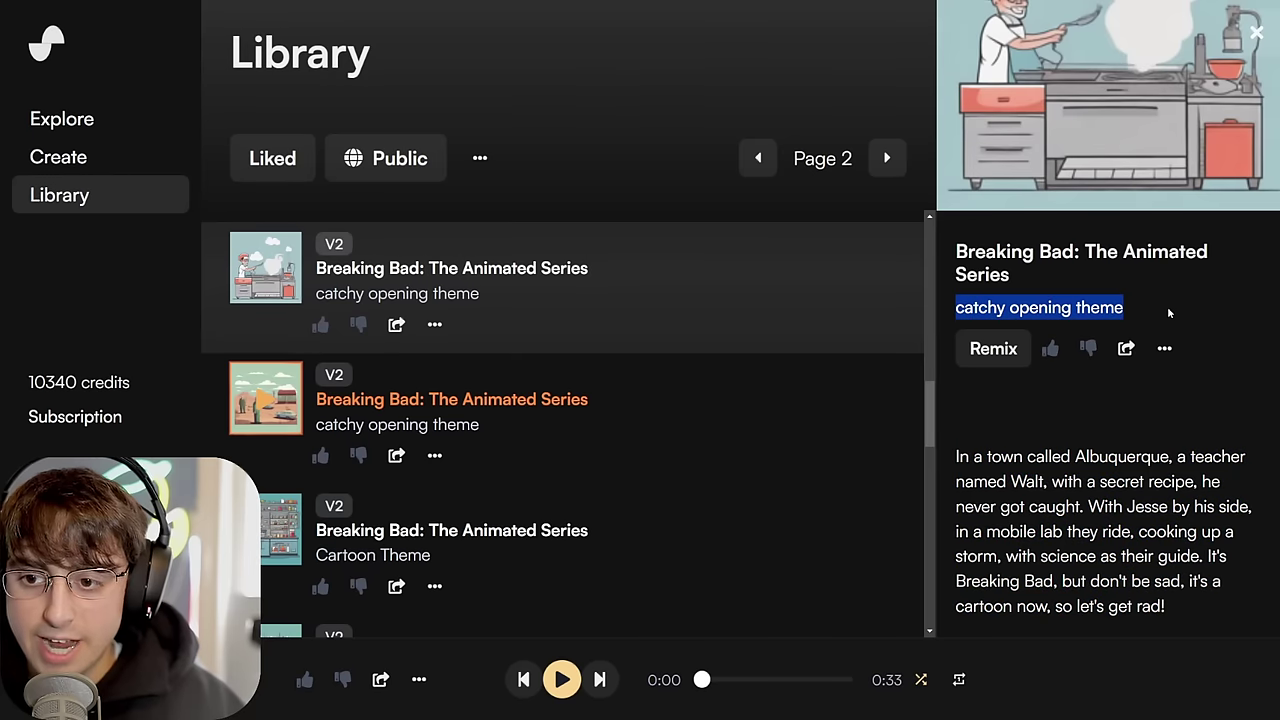
type("a cartoon")
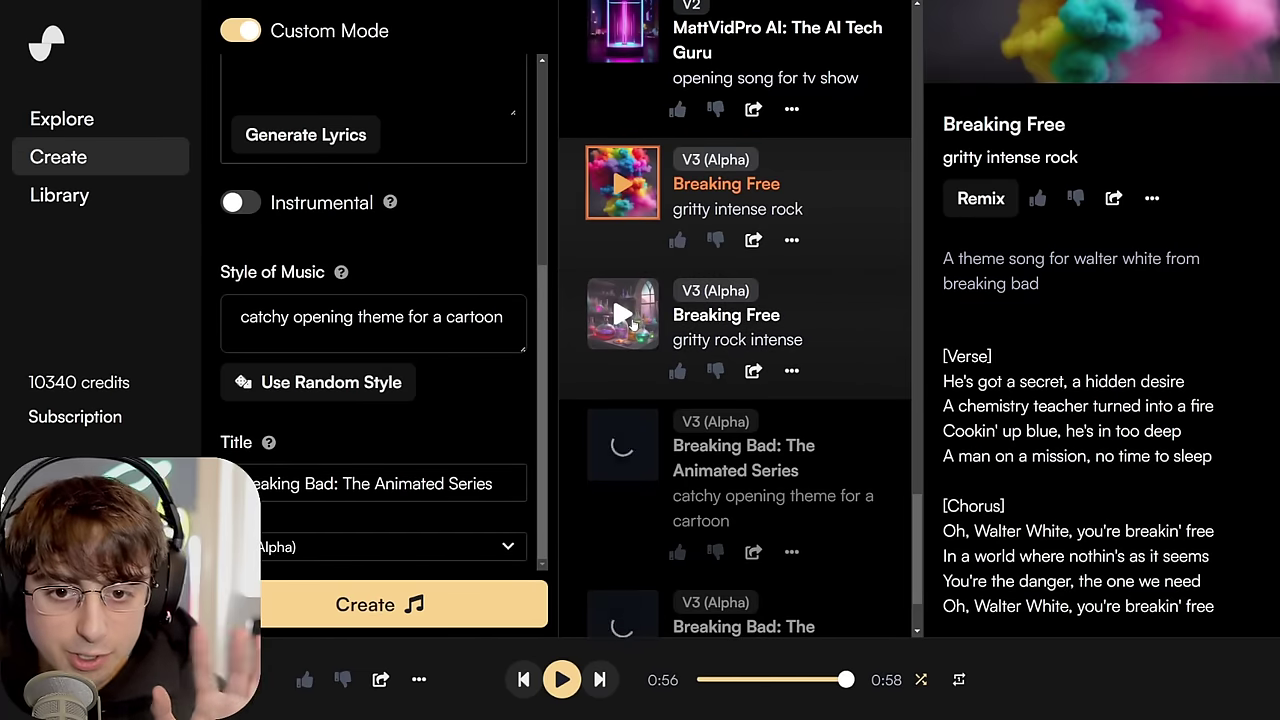
- Play and pause the "gritty rock intense" Breaking Free, and do the same for the first V3 "Breaking Bad: The Animated Series" song
left_click(622, 316)
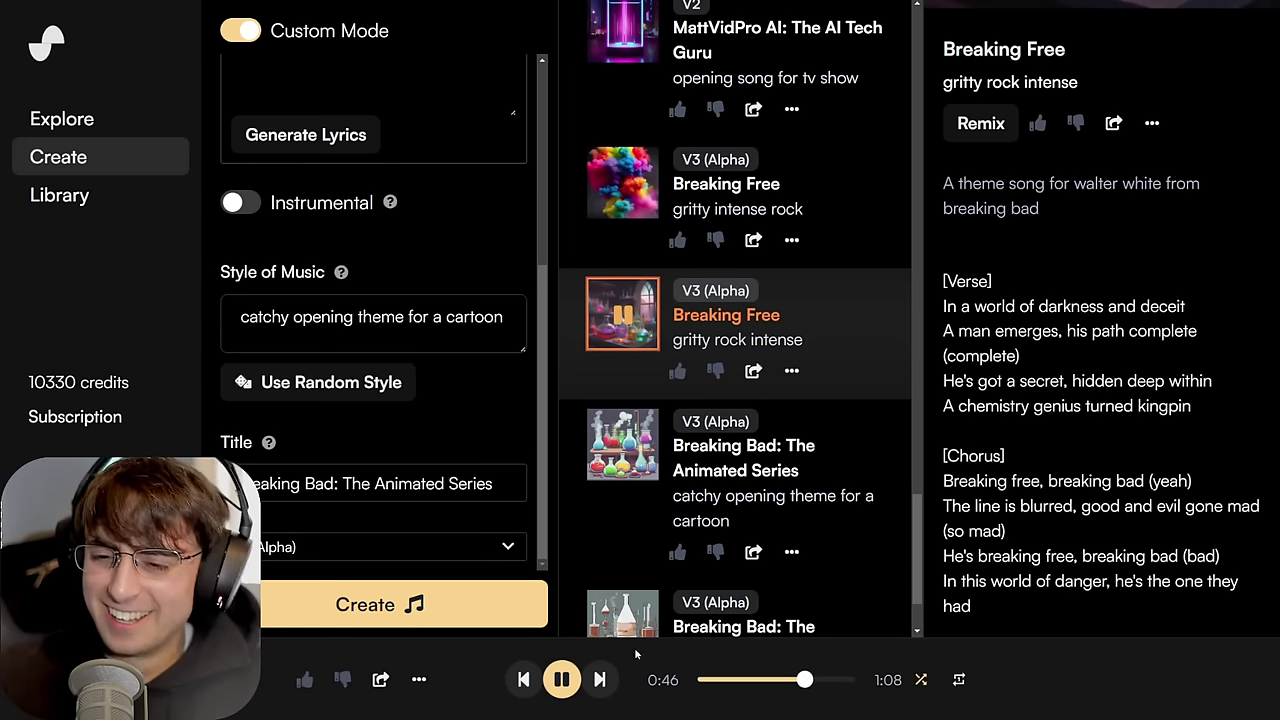
left_click(561, 679)
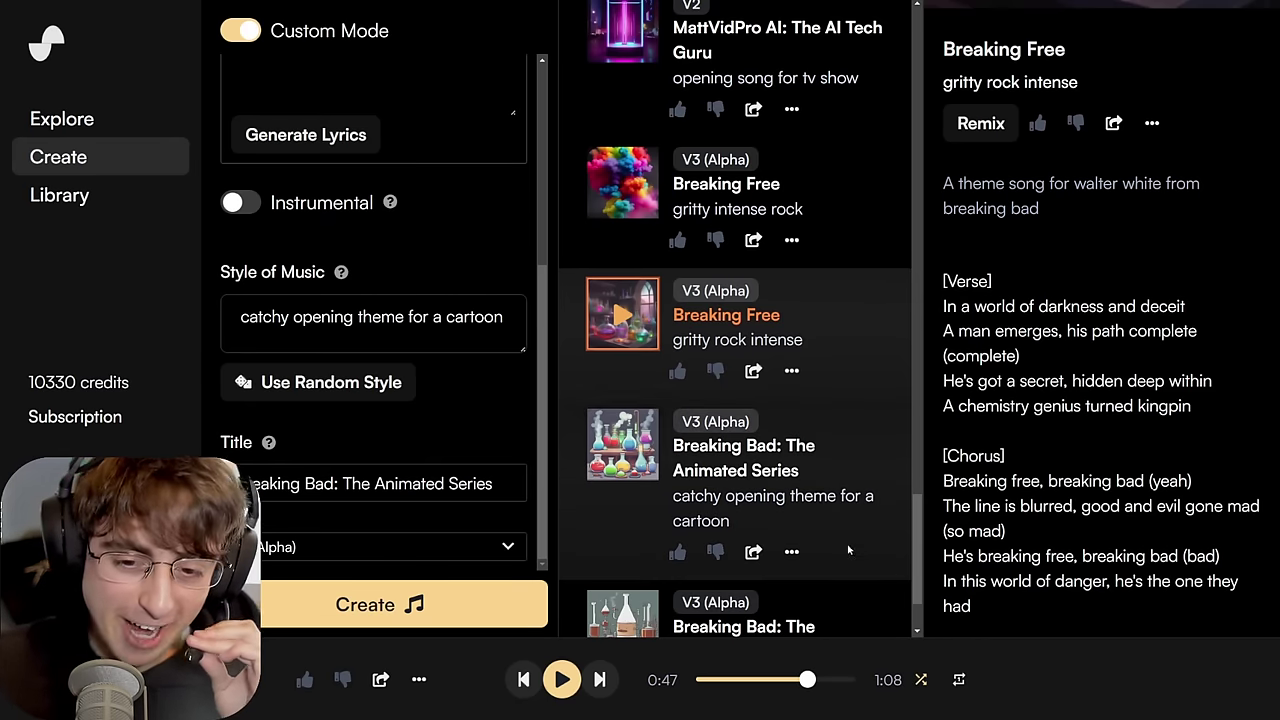
left_click(828, 428)
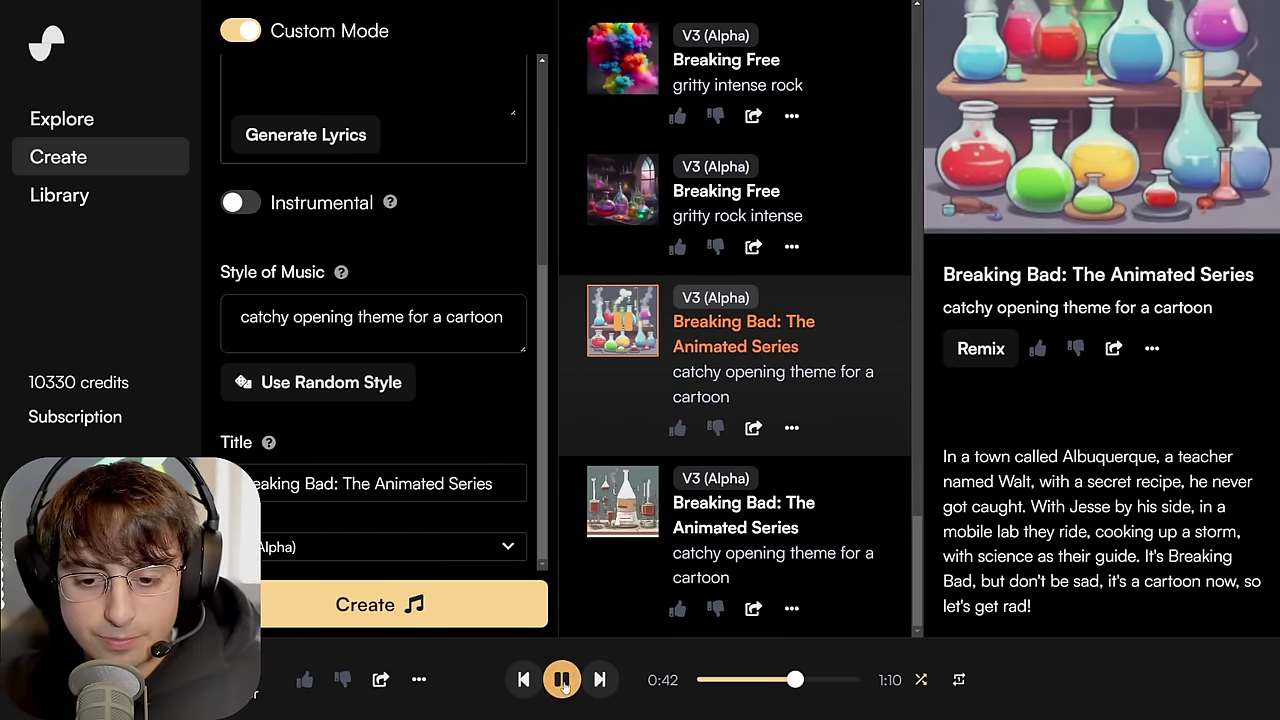
left_click(561, 679)
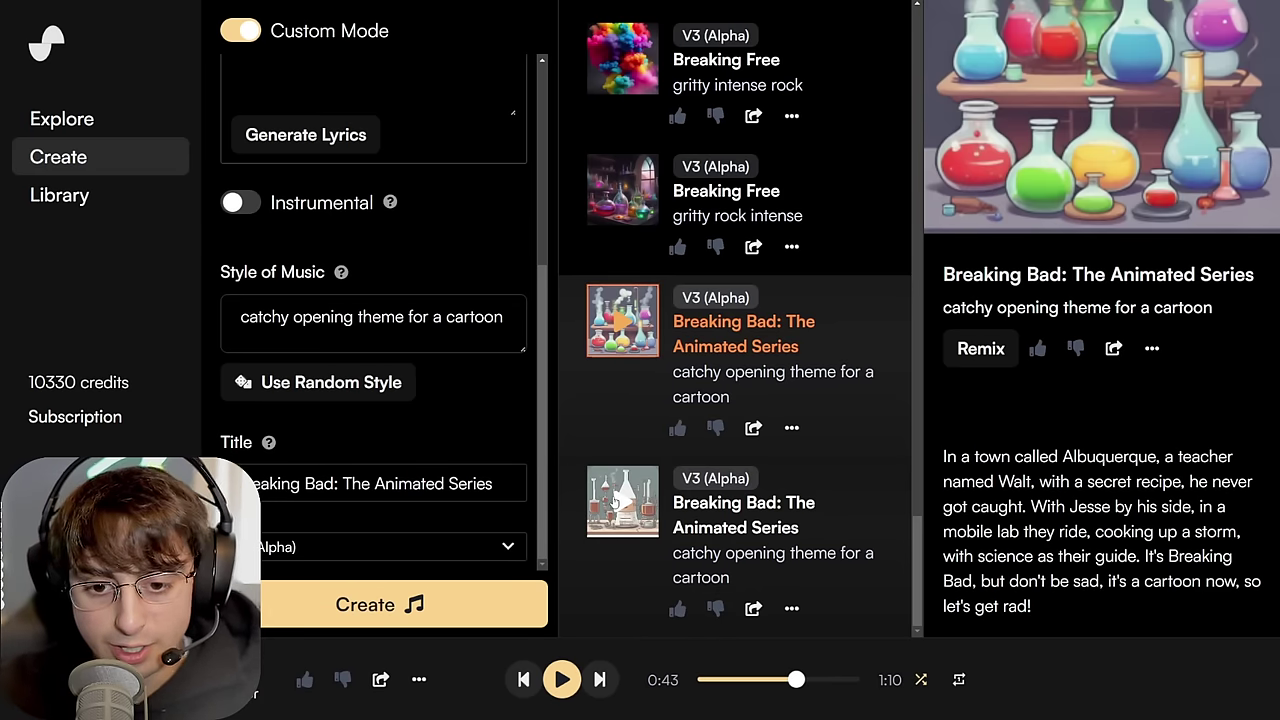
- Play the second V3 "Breaking Bad: The Animated Series" song, pause it, and move its playback position to 0:46
left_click(643, 500)
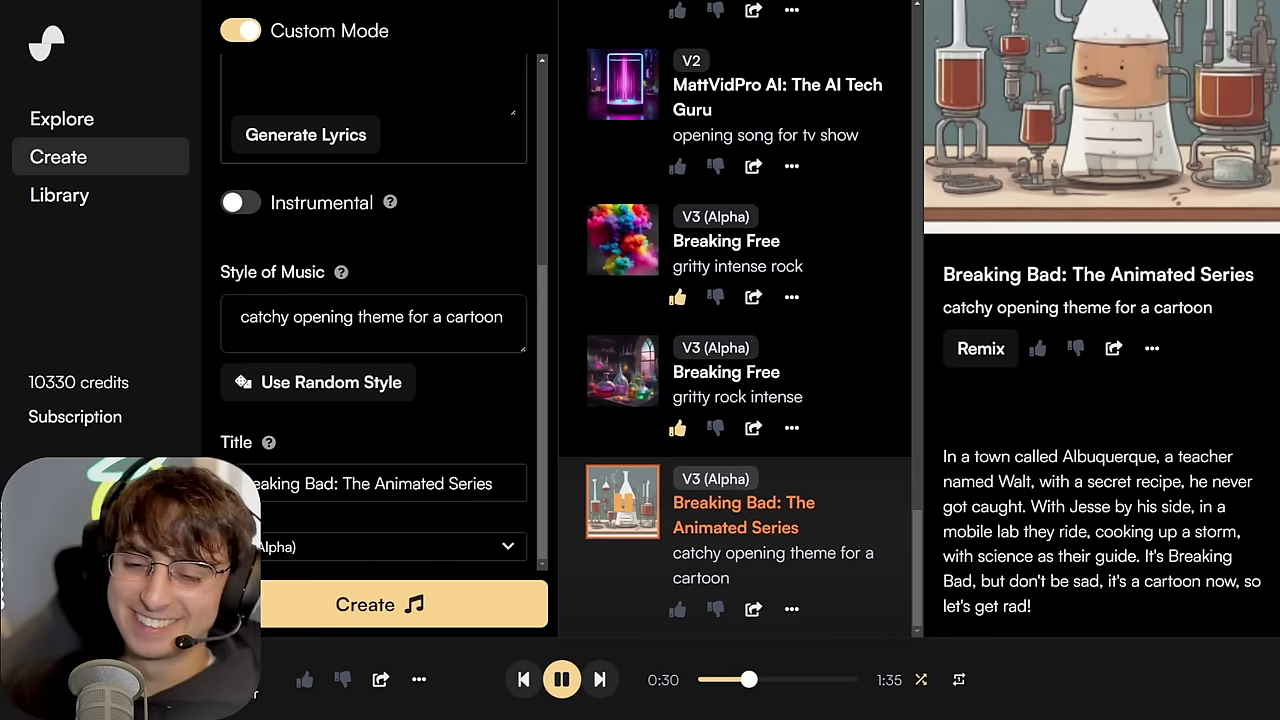
left_click(563, 686)
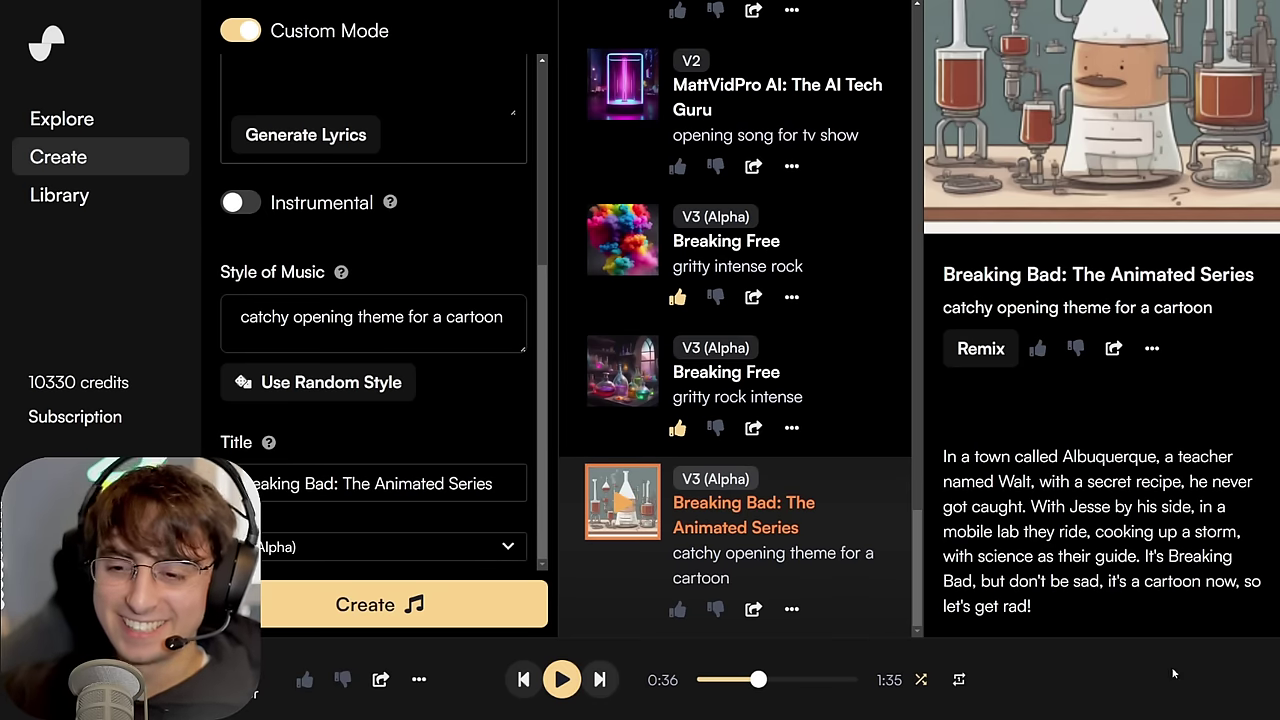
mouse_move(758, 680)
left_mouse_down()
mouse_move(837, 690)
mouse_move(777, 690)
left_mouse_up()
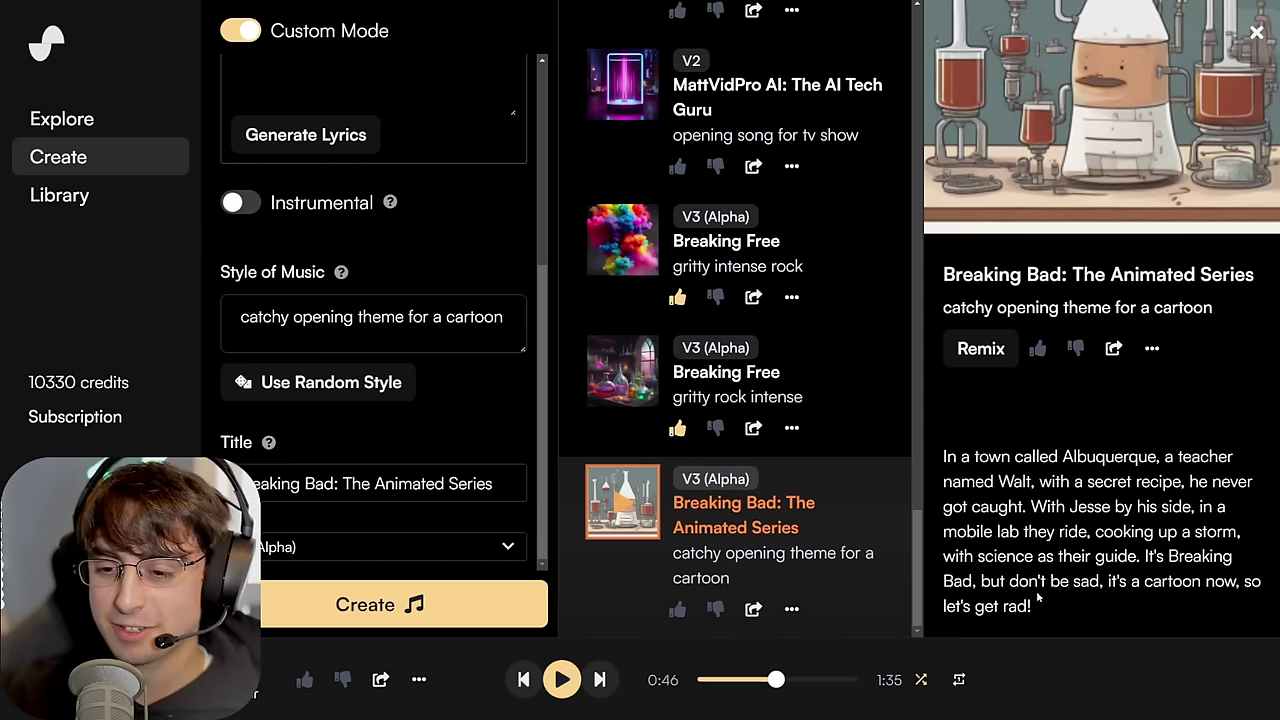
triple_click(951, 458)
key("ctrl+c")
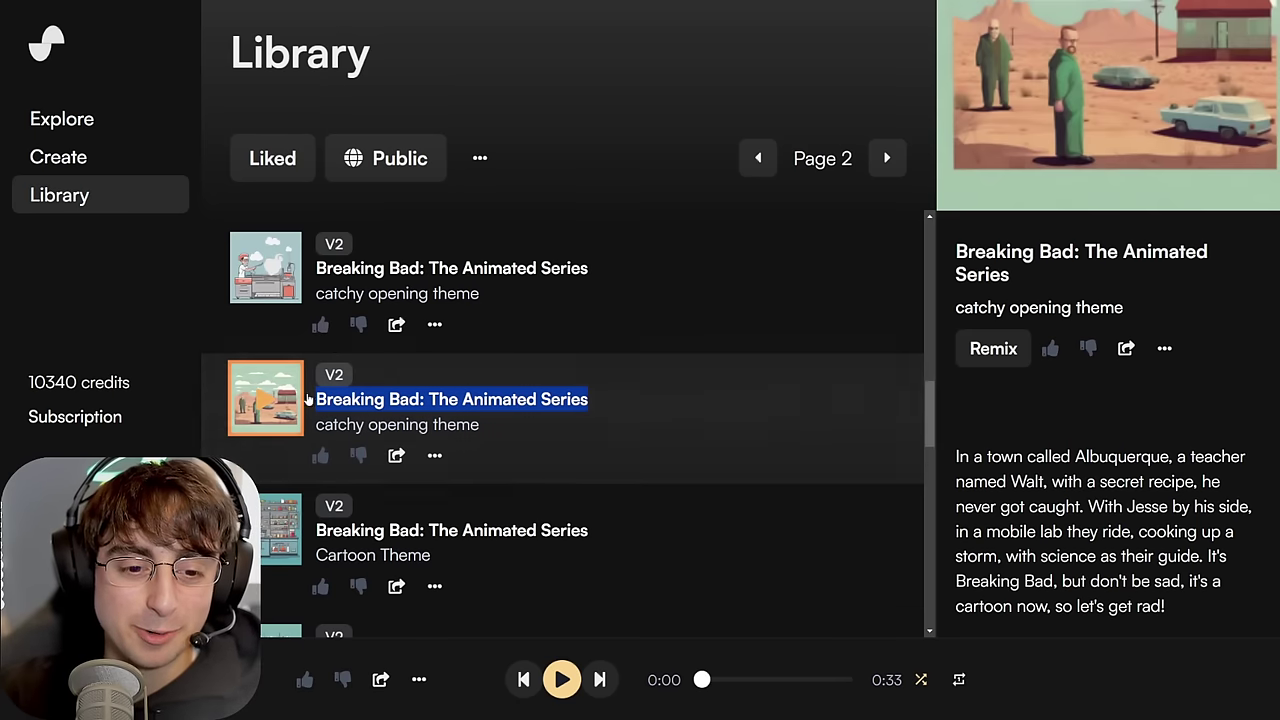
scroll(491, 508, "down", 5)
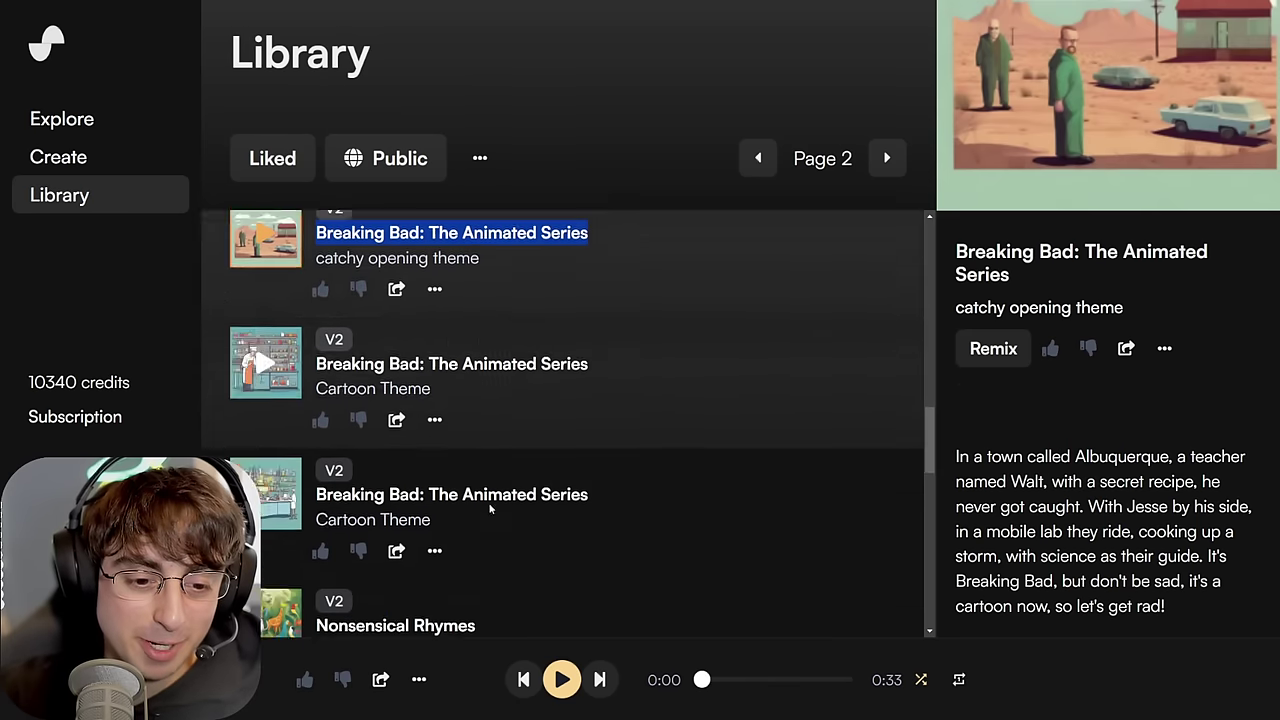
scroll(566, 458, "up", 10)
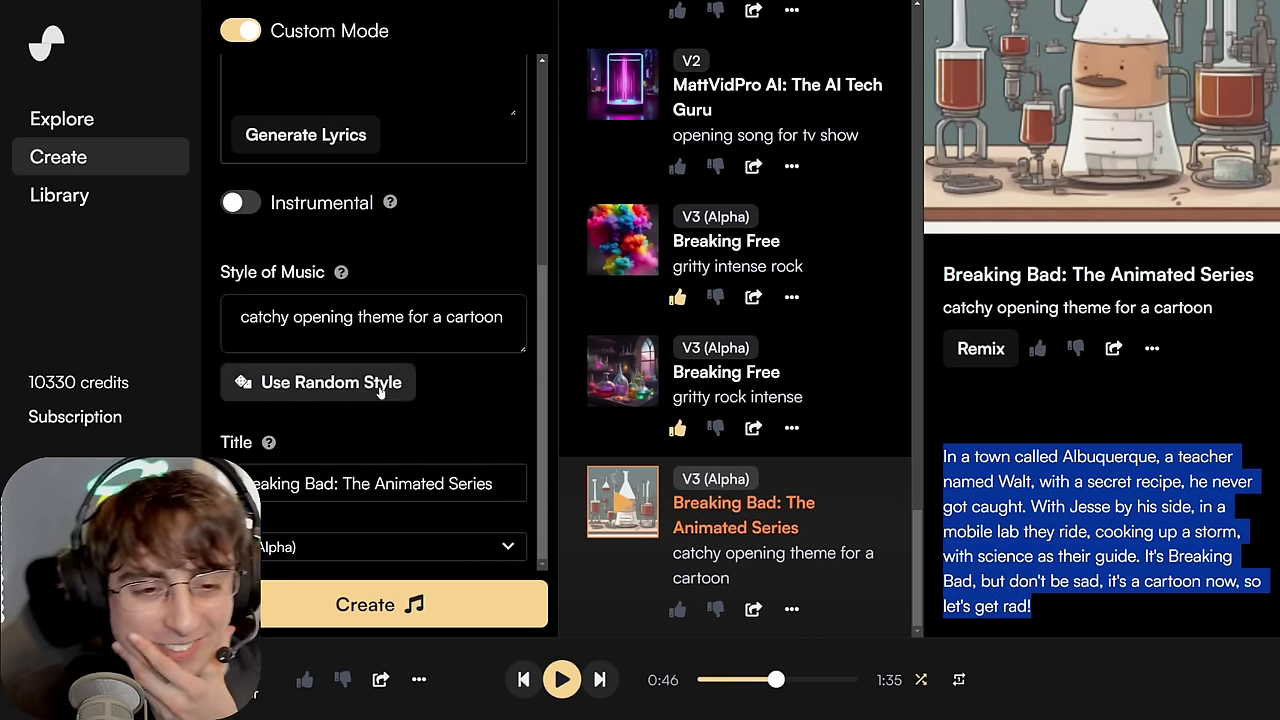
key("ctrl+v")
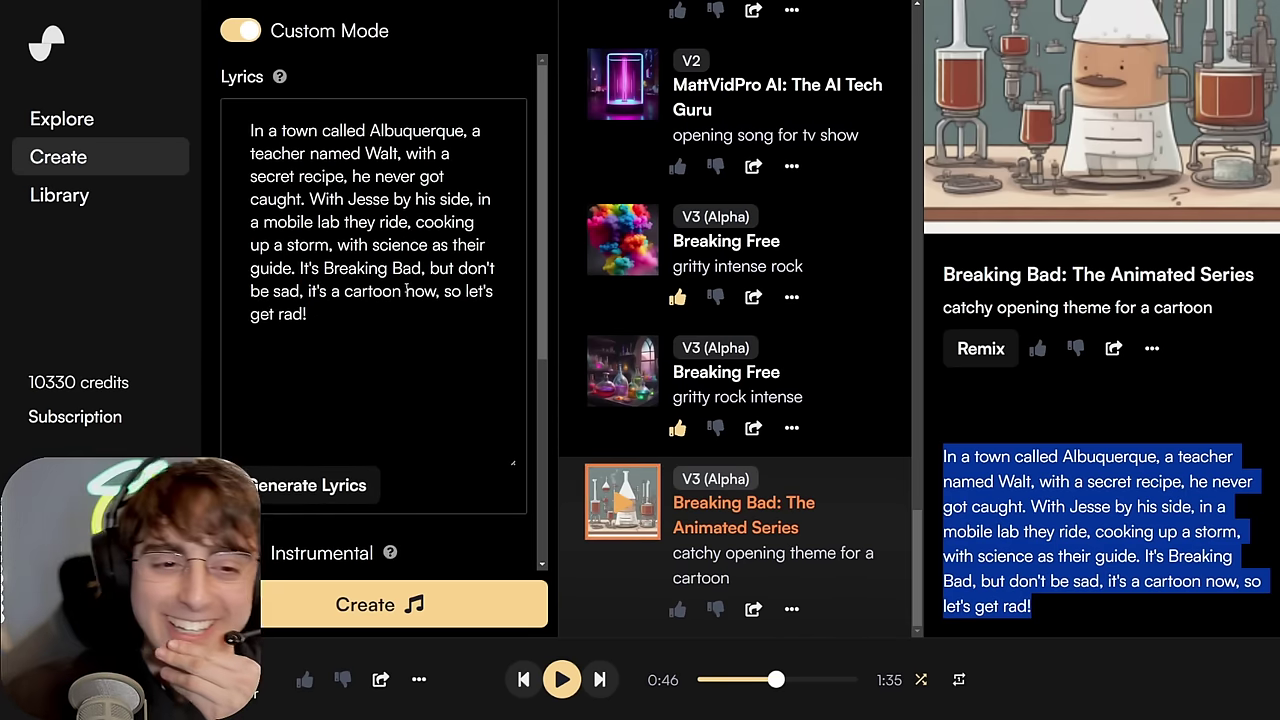
key("ctrl+z")
- Turn off Custom Mode and replace the description with a request for a Pink Floyd-style rags-to-riches song about having a lemon monopoly
left_click(240, 30)
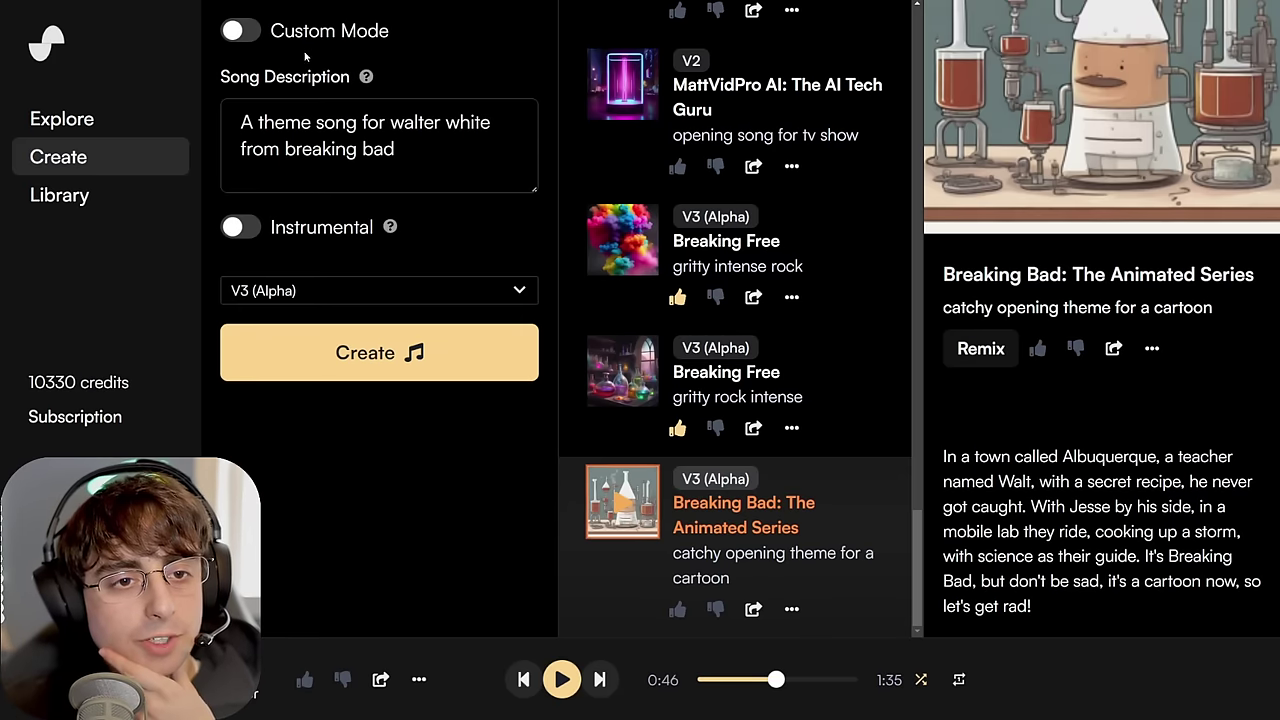
left_click_drag(416, 151, 16, 96)
key("BackSpace")
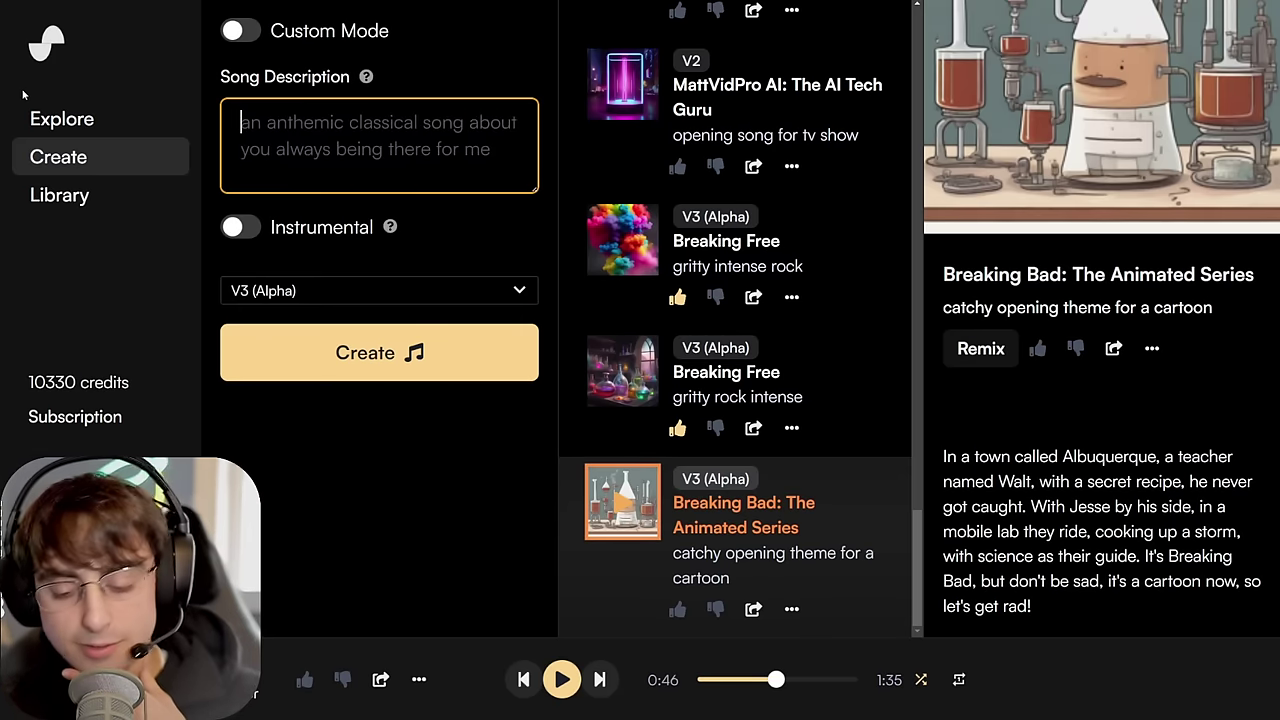
type("write a song in the style of pink floyd about going from rags to riches and becoming the largest supplier of lemons you own the lemon market and have a lemon monopoly")
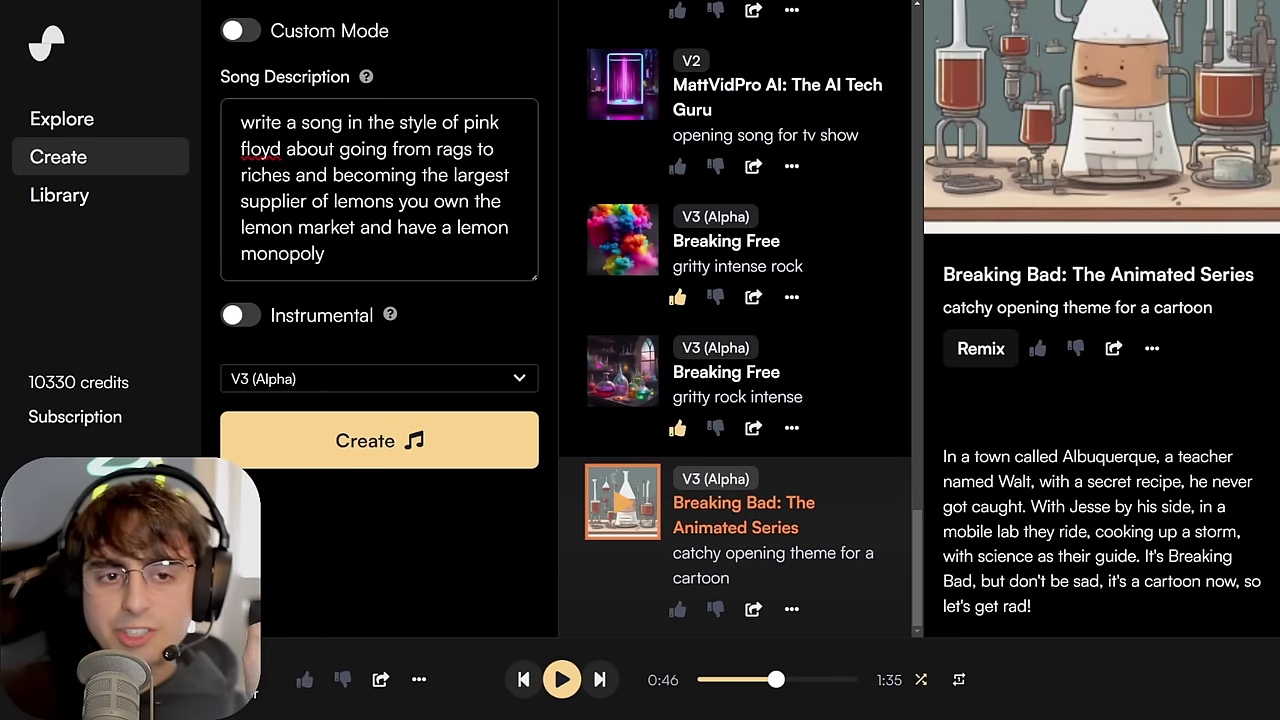
left_click_drag(281, 148, 438, 112)
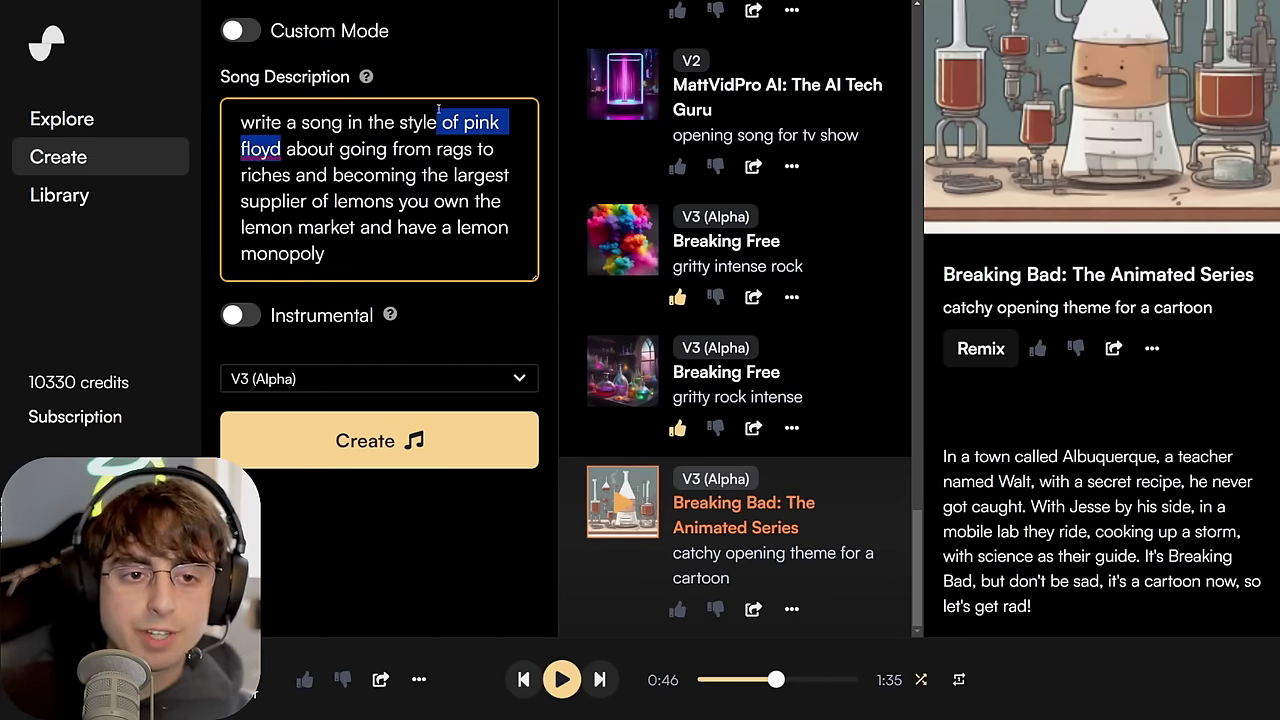
left_click(355, 172)
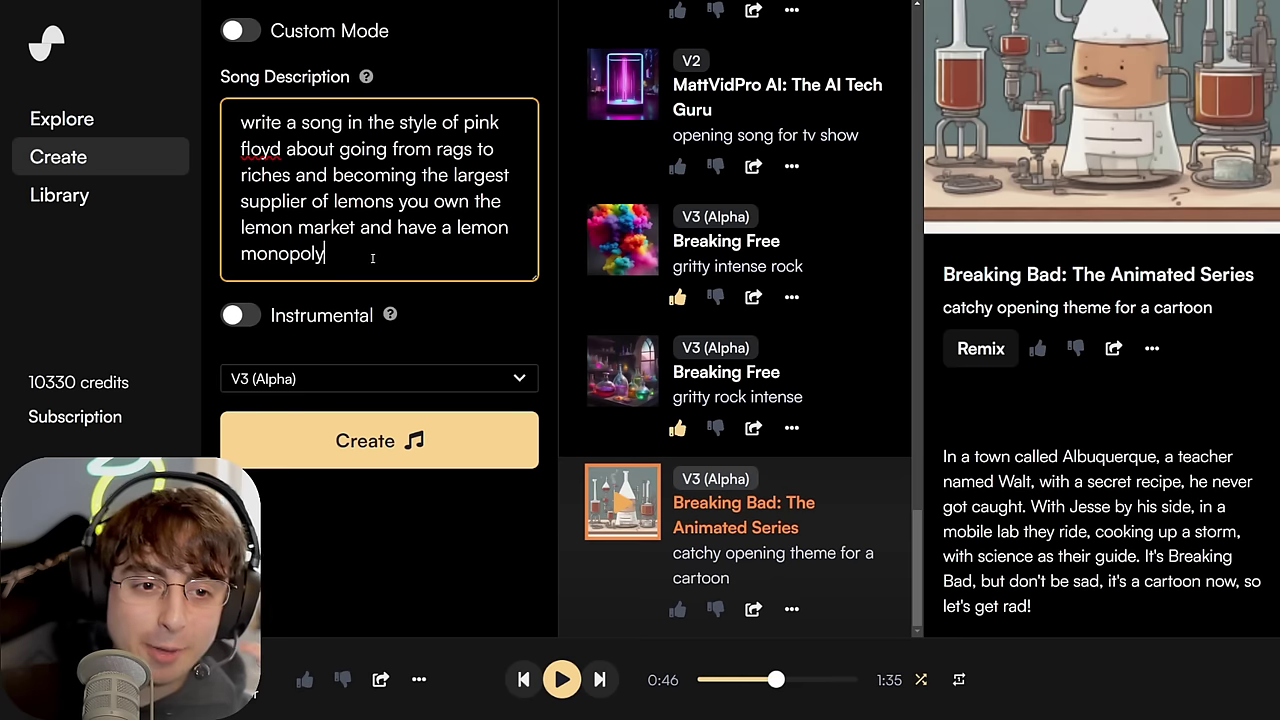
- Append "you are a rich evil lemon fatcat" to the song description and try to create the song
type("you are a ri")
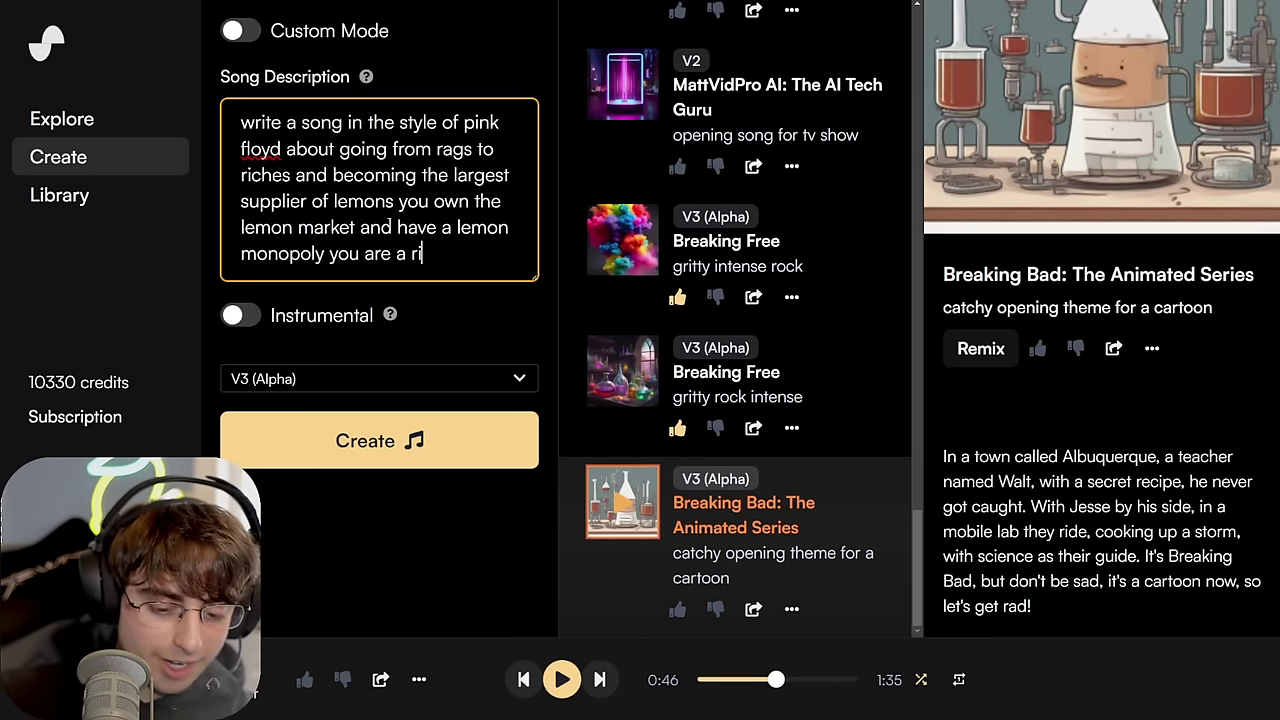
type("ch evil lemo")
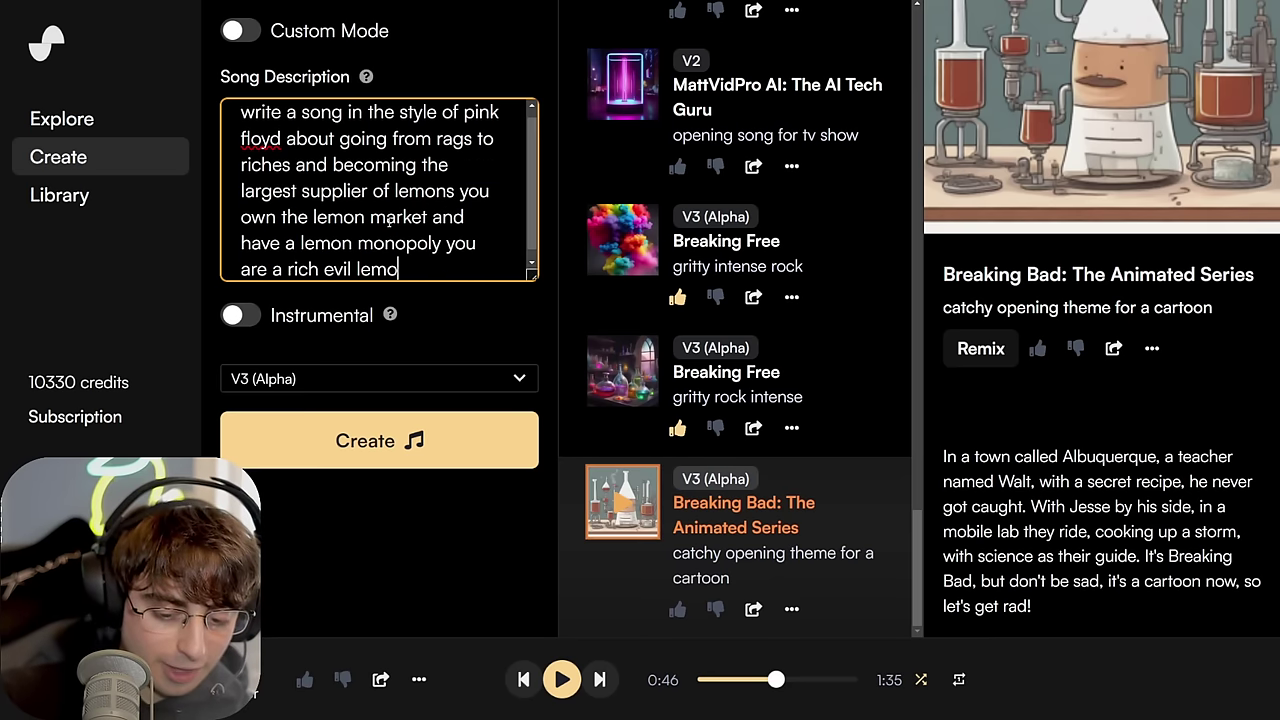
type("n fatcat")
left_click(379, 440)
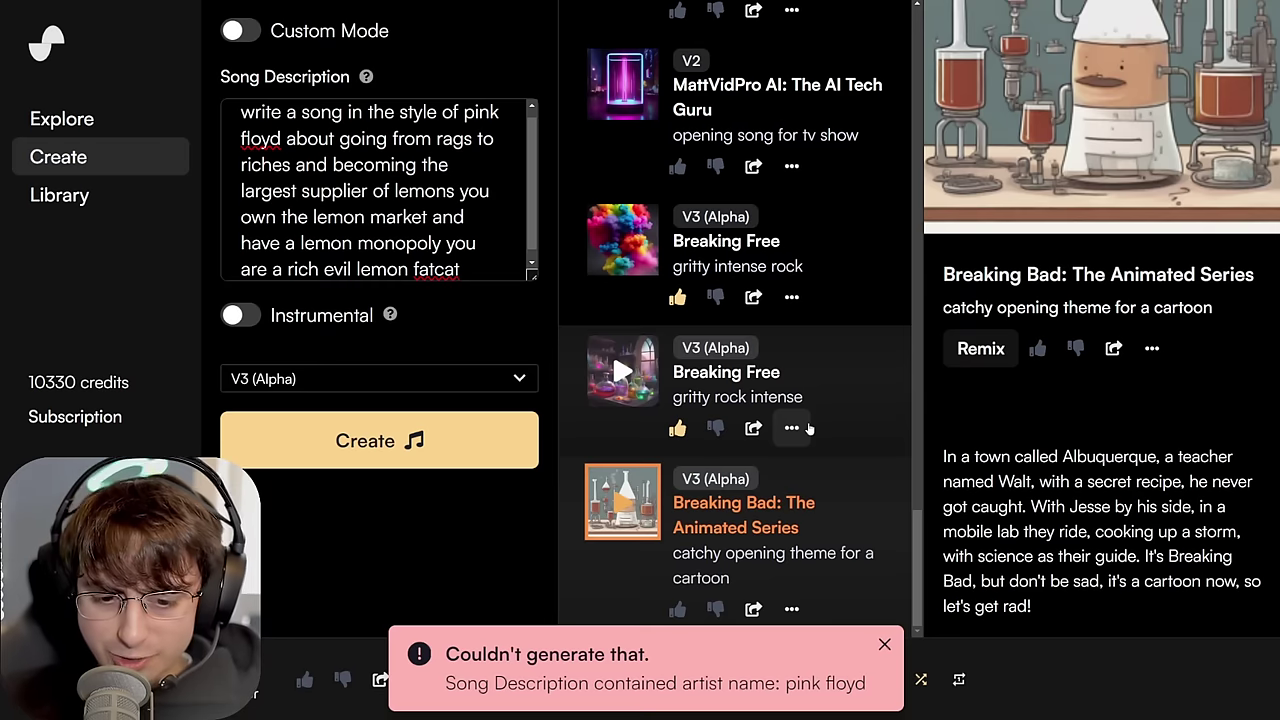
- Reword the description to a psychedelic rock song about going from rags to riches and becoming the owner of the lemon market, and create it
left_click_drag(867, 684, 786, 684)
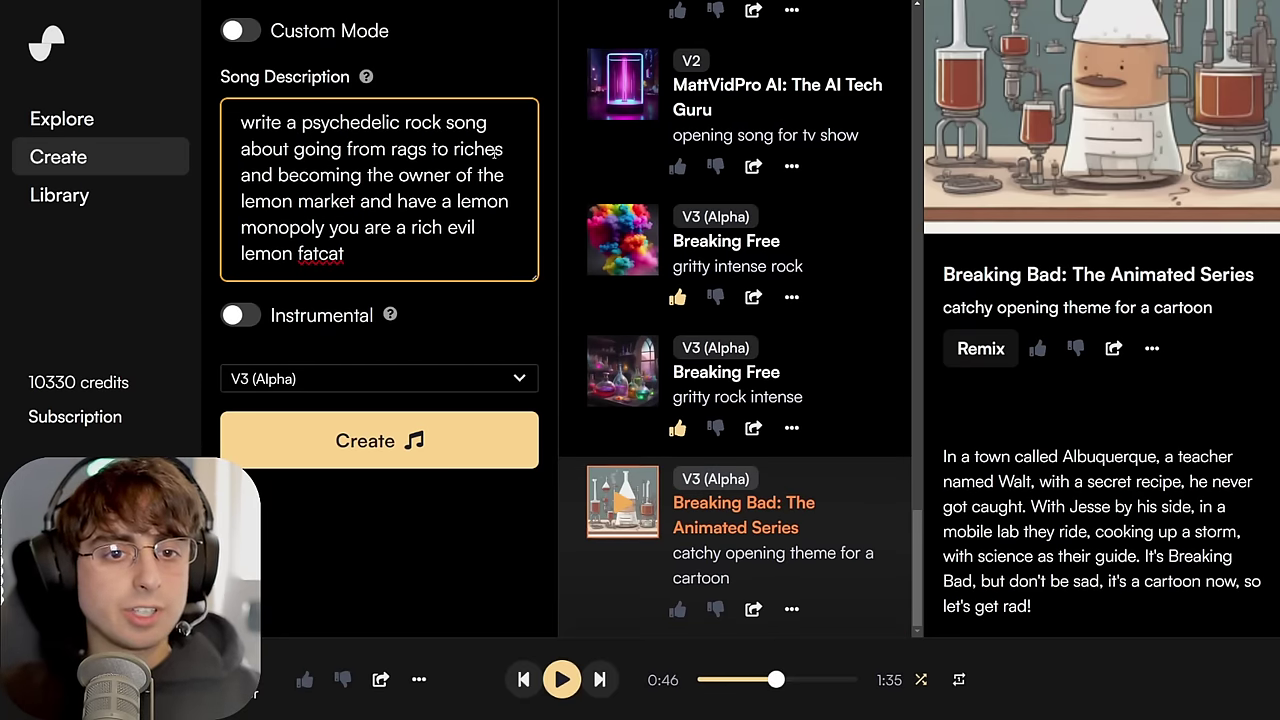
left_click(410, 430)
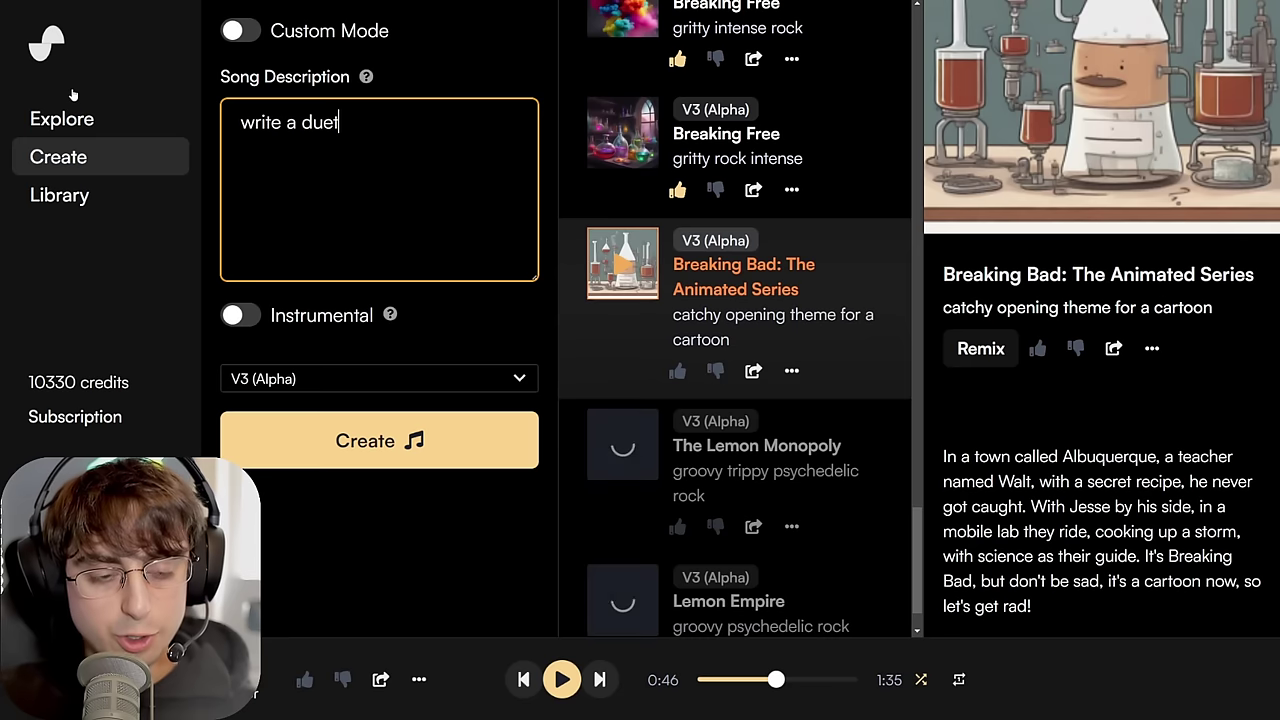
- Complete the description as "write a duet rap battle between the Golgi apparatus and mitochondria" and create the song
type("rap bna")
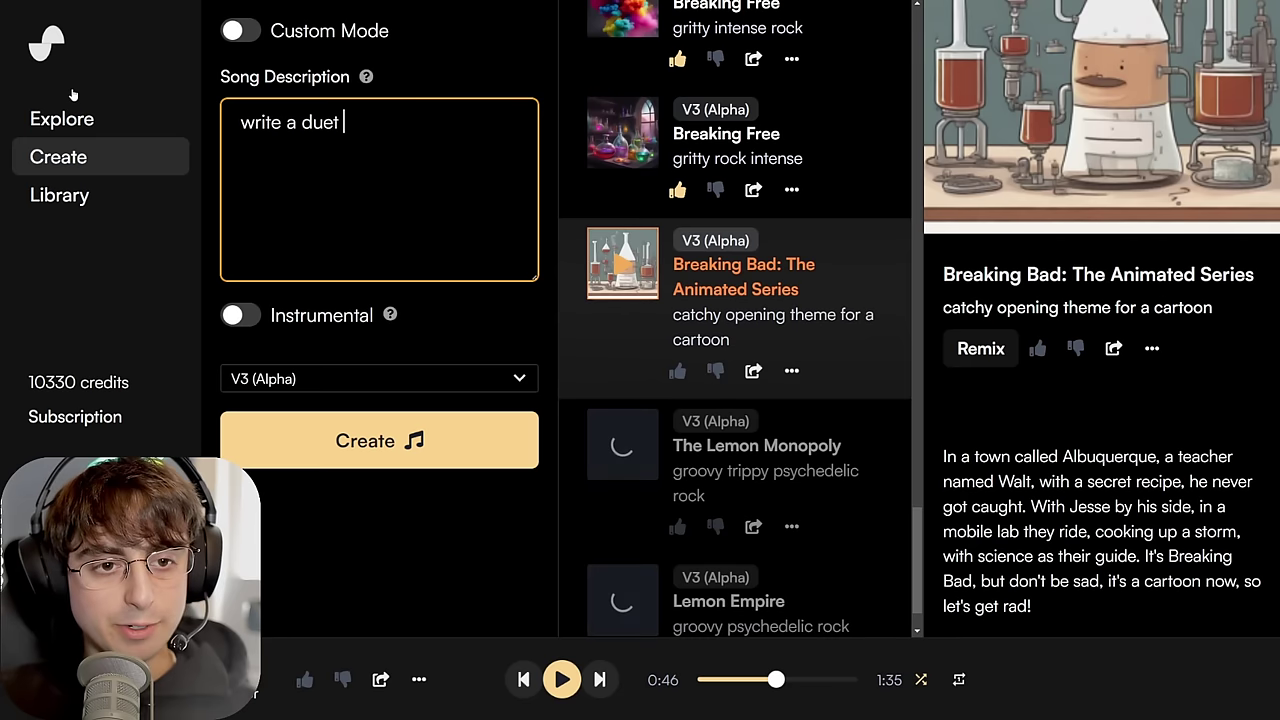
key("BackSpace")
key("BackSpace")
type("attle betweem")
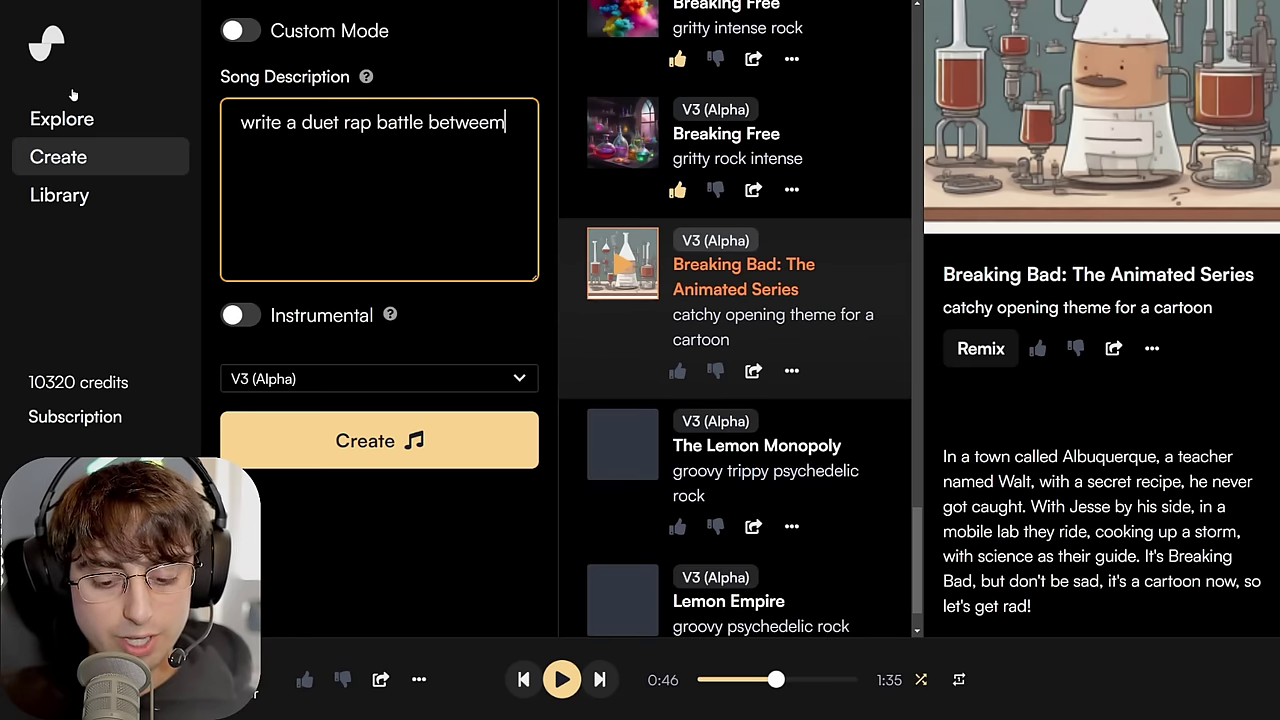
key("BackSpace")
type("n the golgi aparatus and mit")
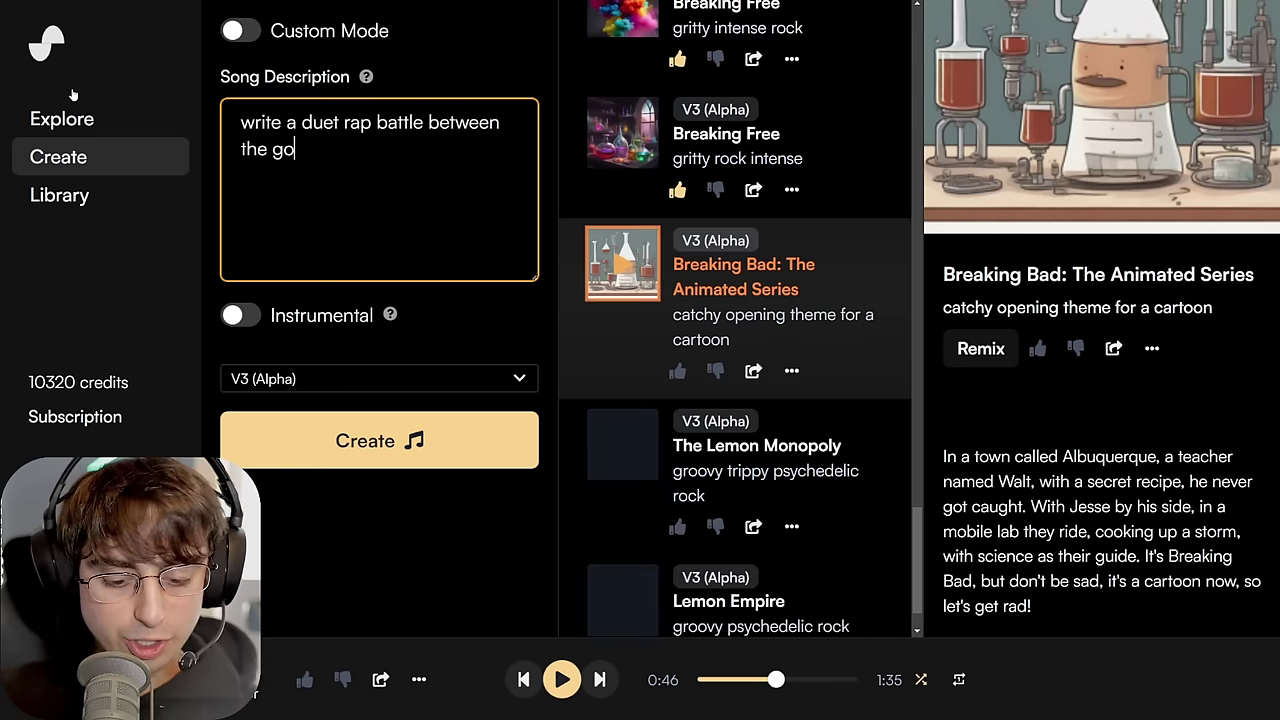
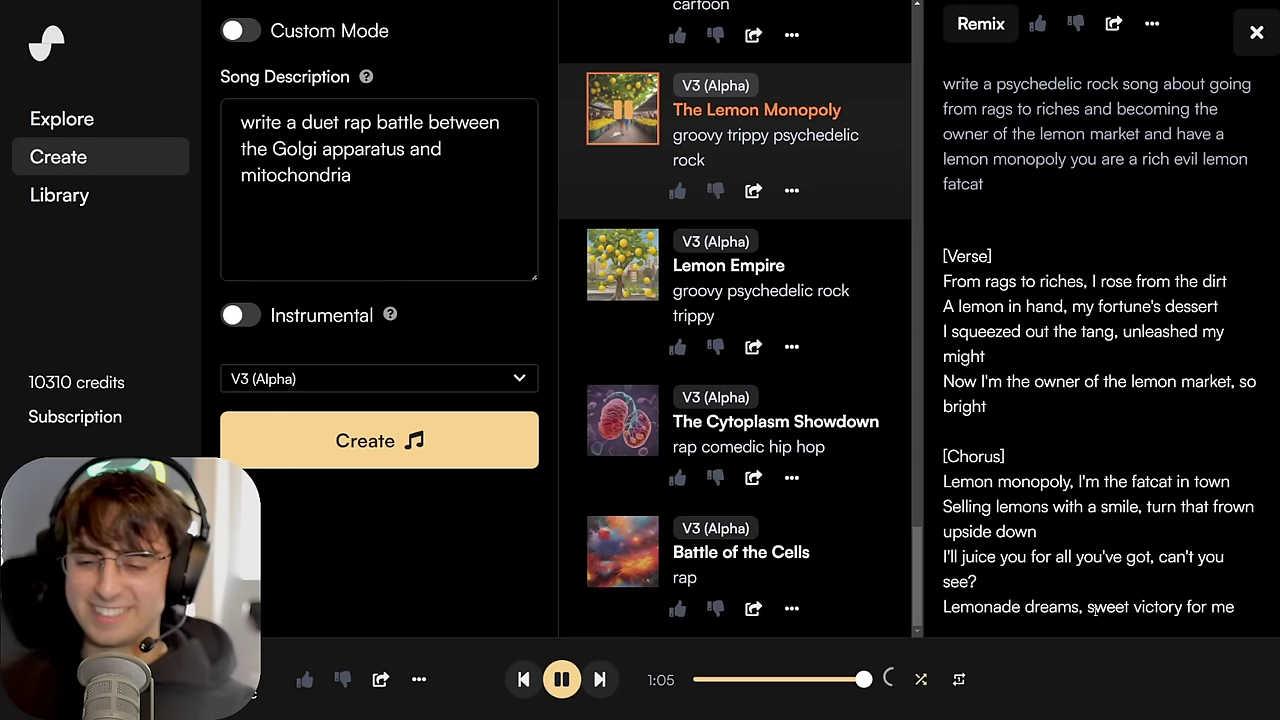
- Pause The Lemon Monopoly and examine the wording of its verse and chorus lyrics
left_click(561, 681)
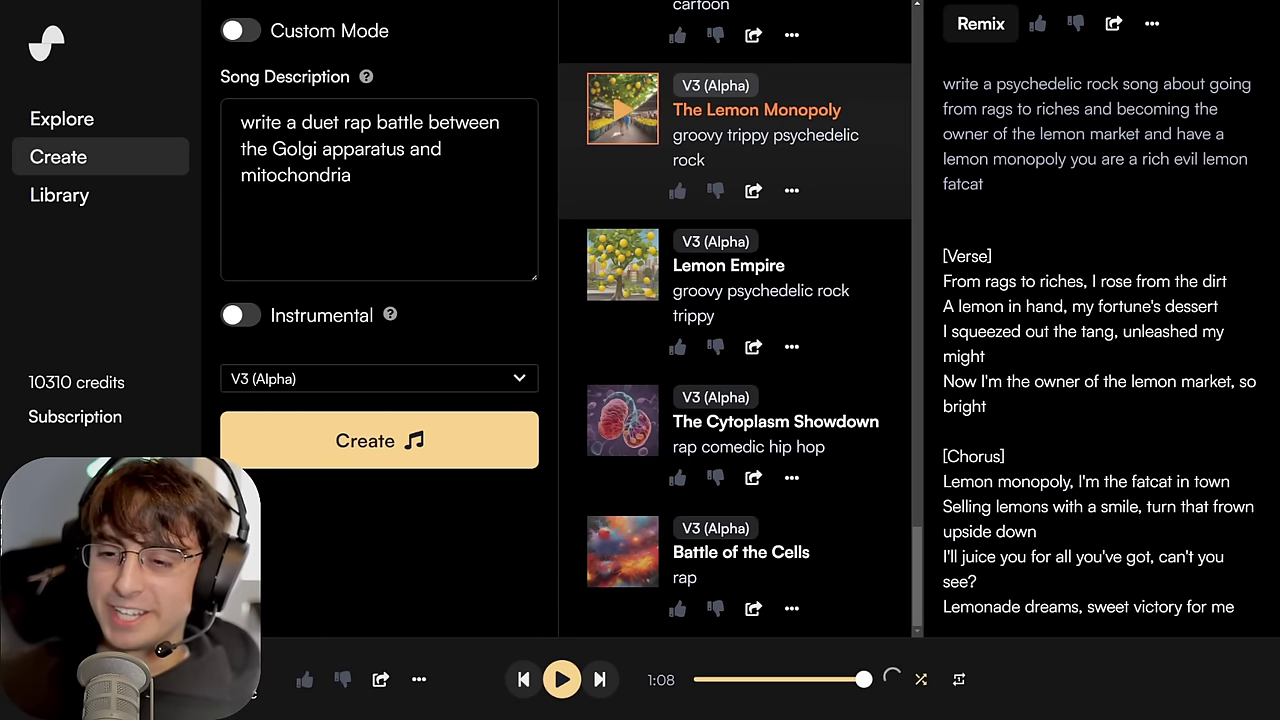
left_click_drag(950, 456, 1004, 481)
left_click(1015, 481)
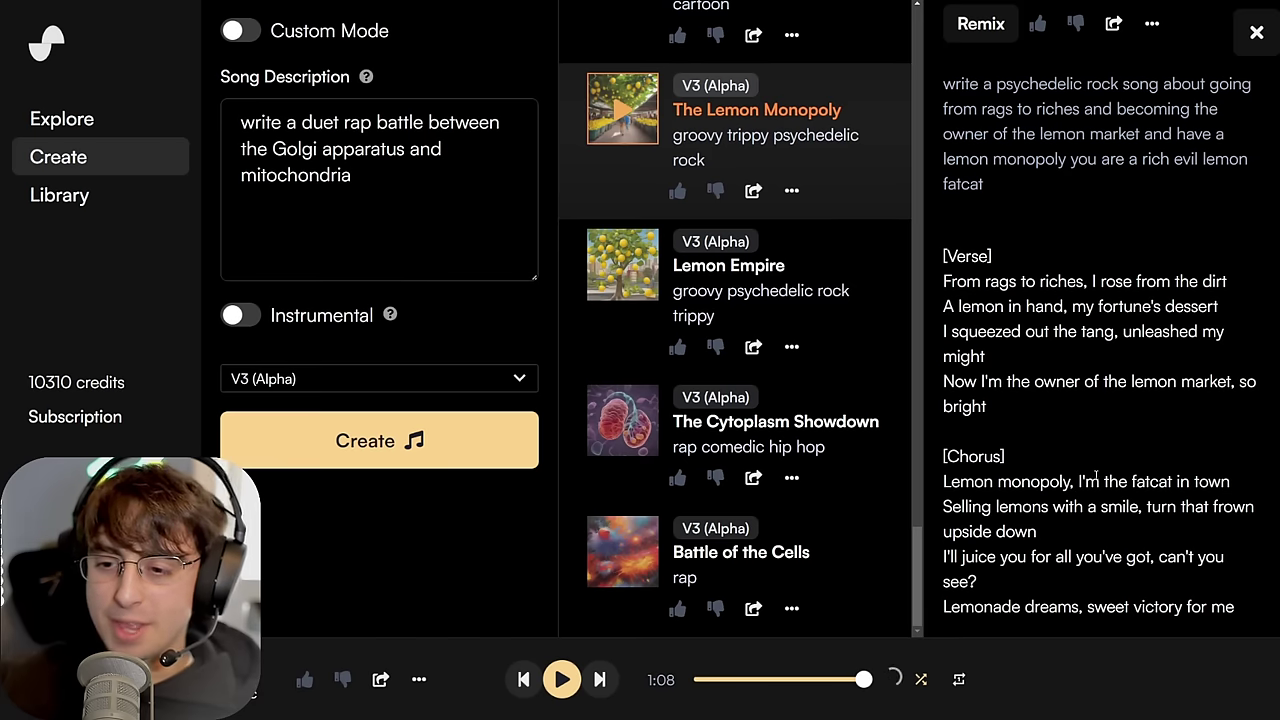
left_click_drag(943, 506, 1143, 507)
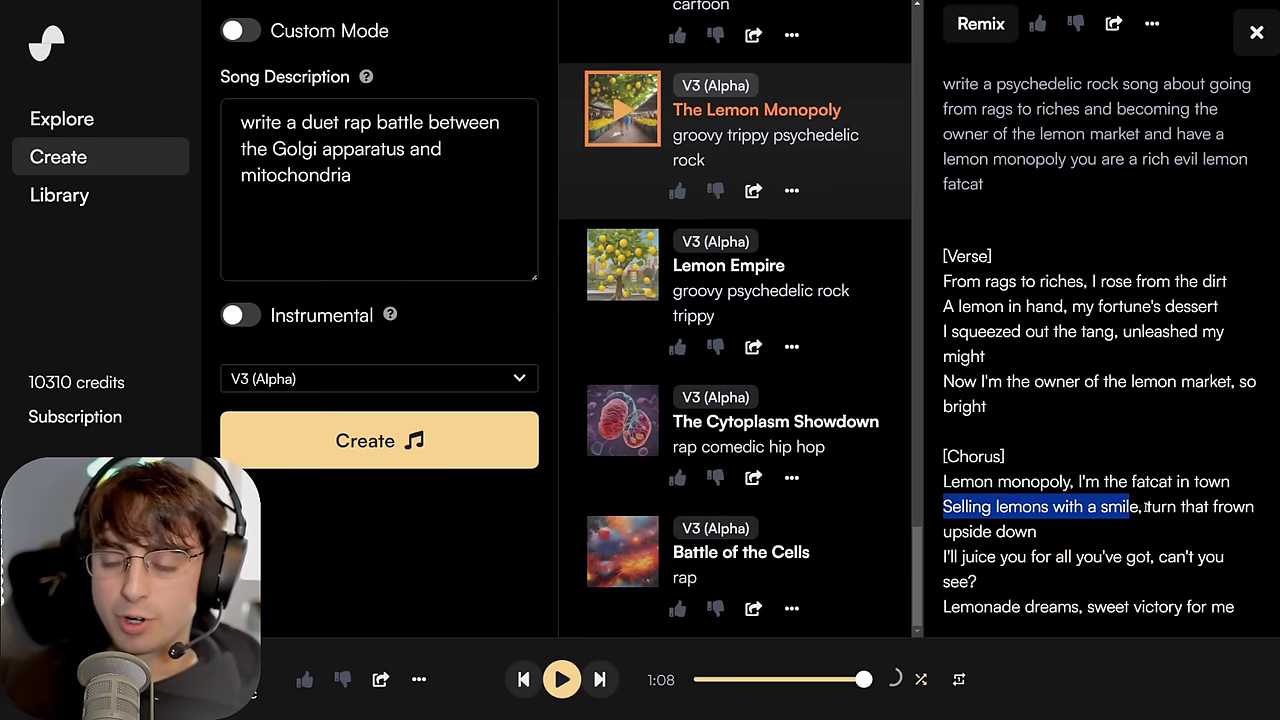
left_click_drag(990, 406, 971, 272)
- Dislike The Lemon Monopoly and like the latest V3 "Breaking Bad: The Animated Series" song above it
left_click(713, 193)
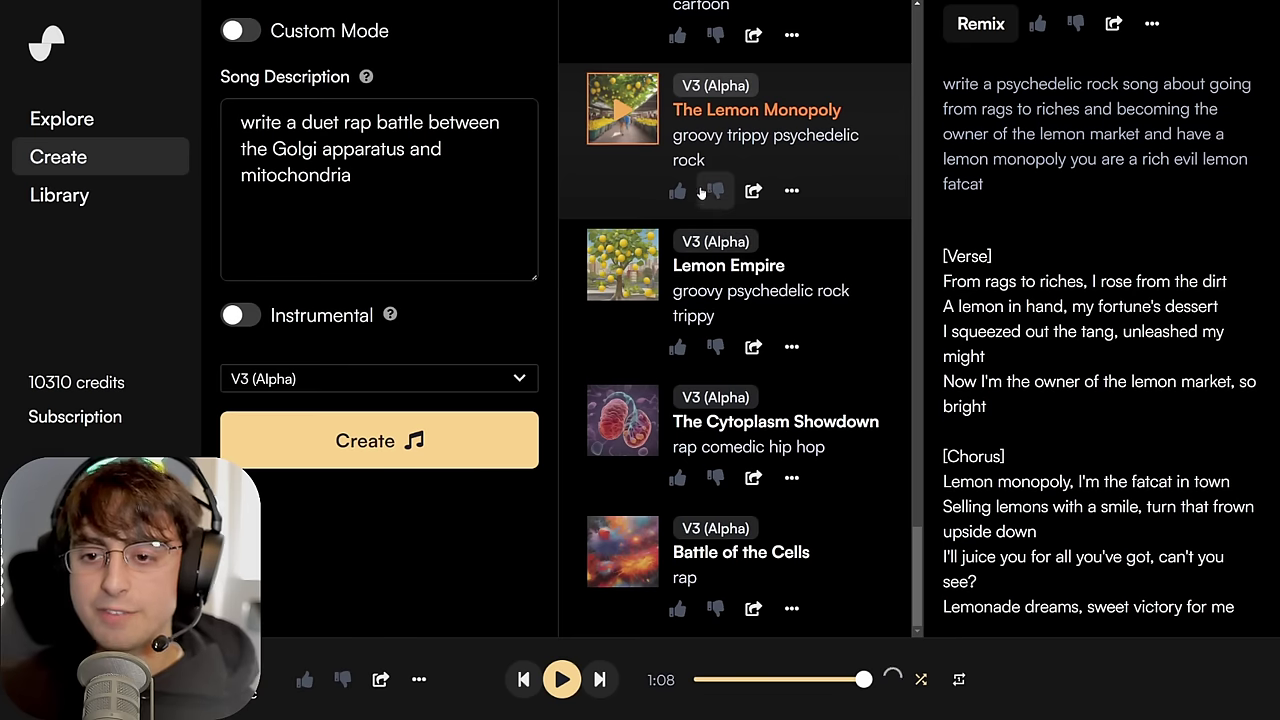
left_click(713, 193)
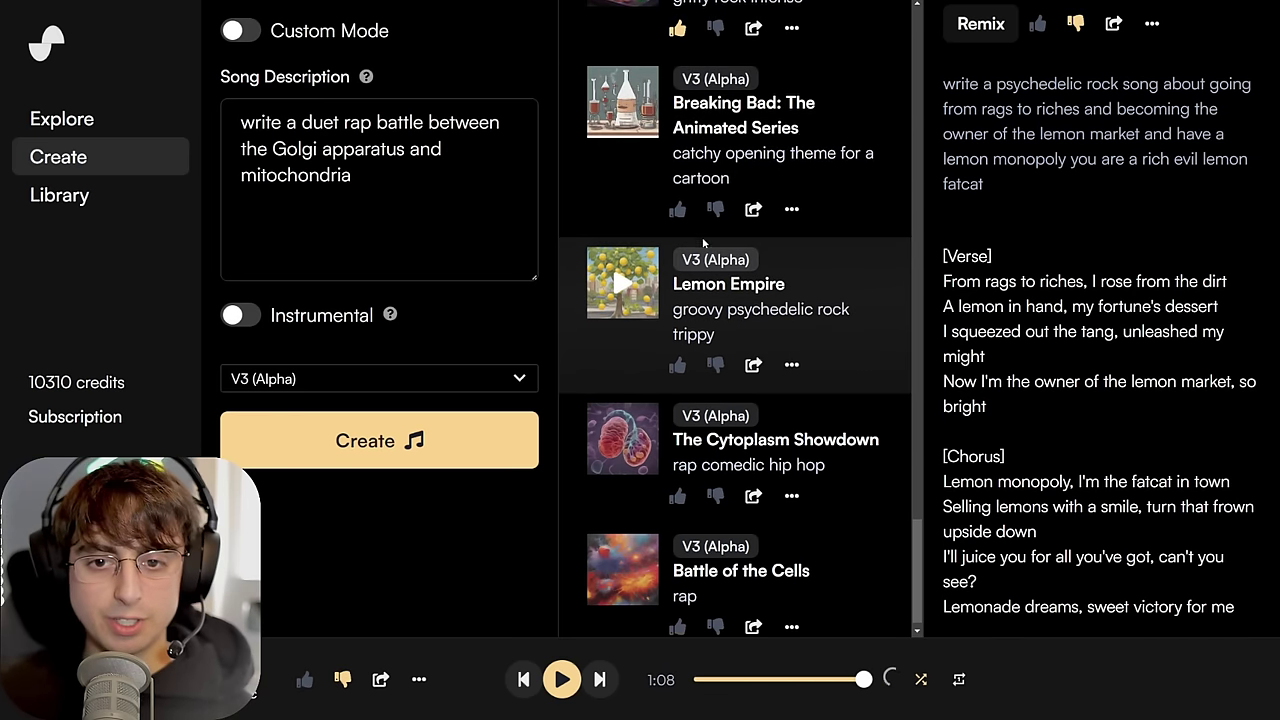
scroll(700, 320, "up", 1)
left_click(680, 328)
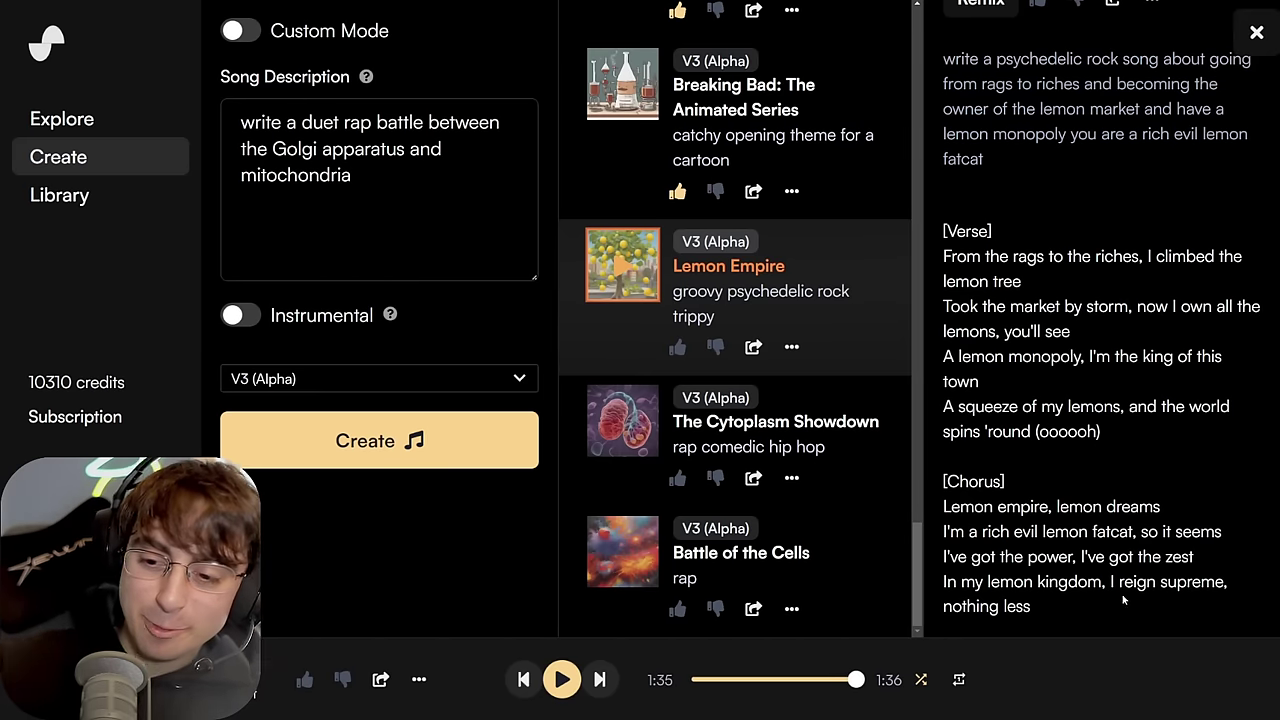
- Examine the verse and chorus lyrics of Lemon Empire, including the "fatcat" and "nothing less" lines
left_click_drag(1045, 612, 931, 614)
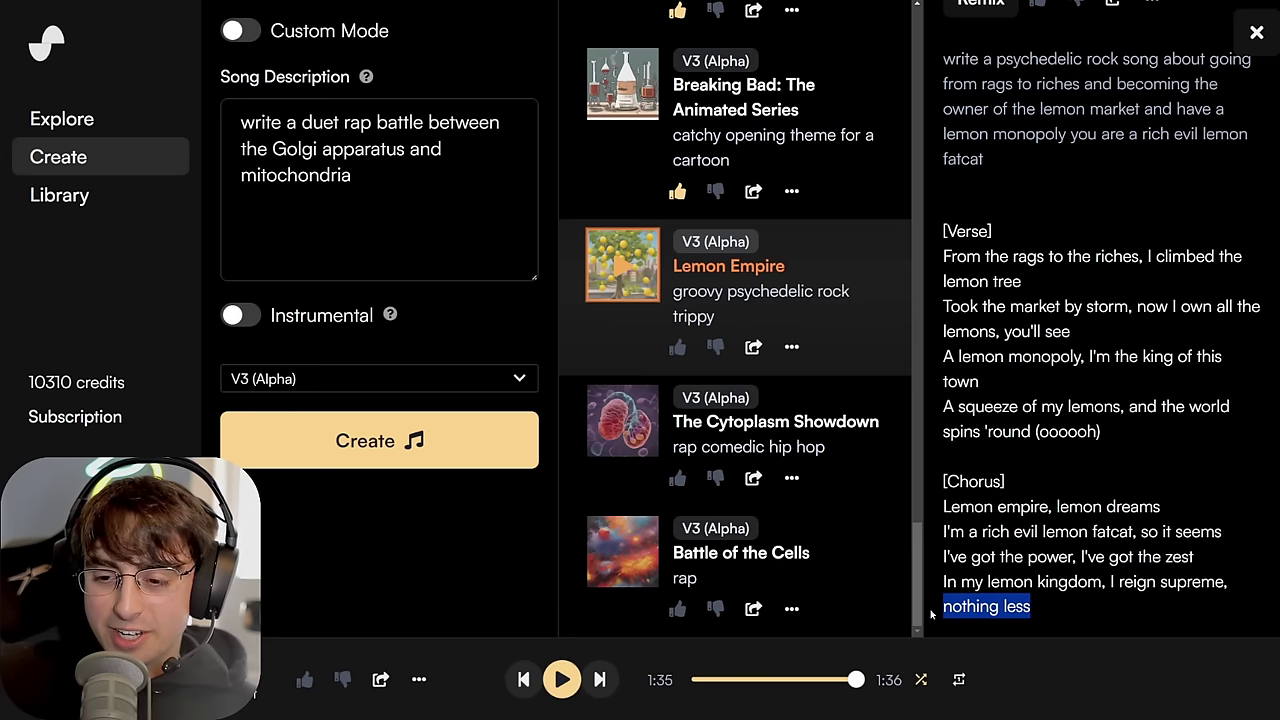
left_click_drag(1140, 531, 1091, 532)
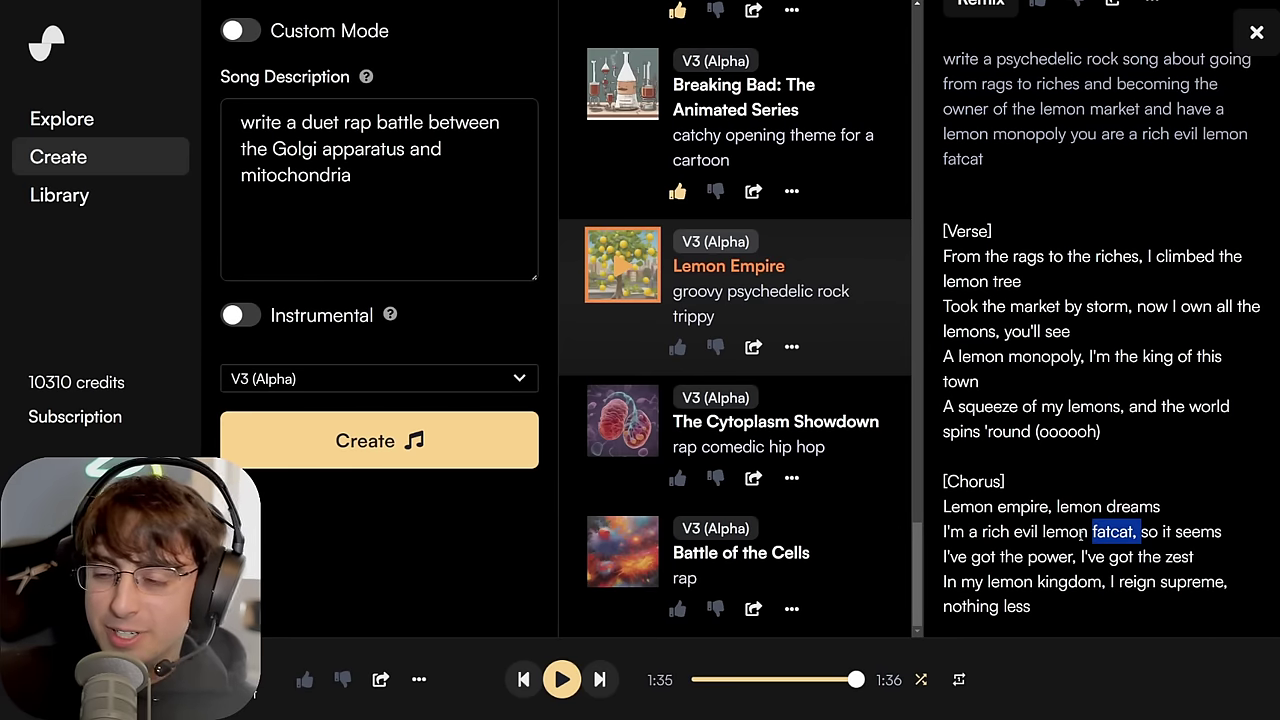
left_click(1053, 345)
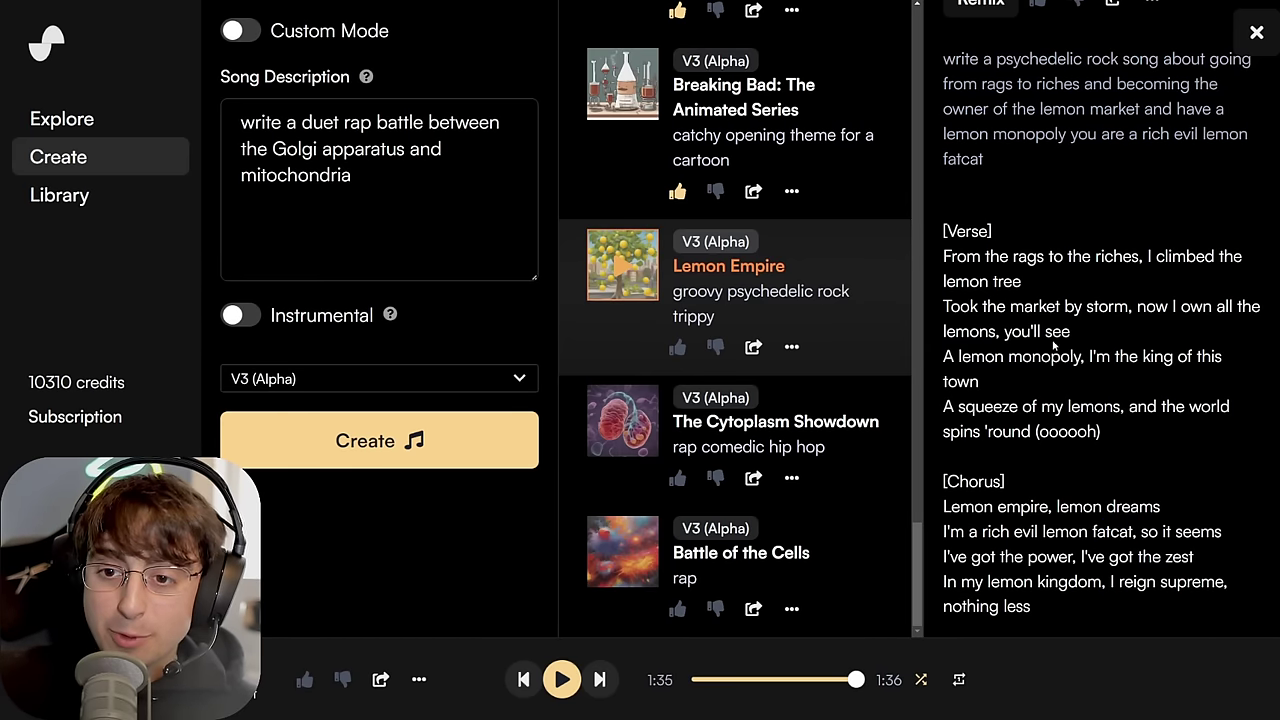
left_click_drag(932, 235, 1154, 434)
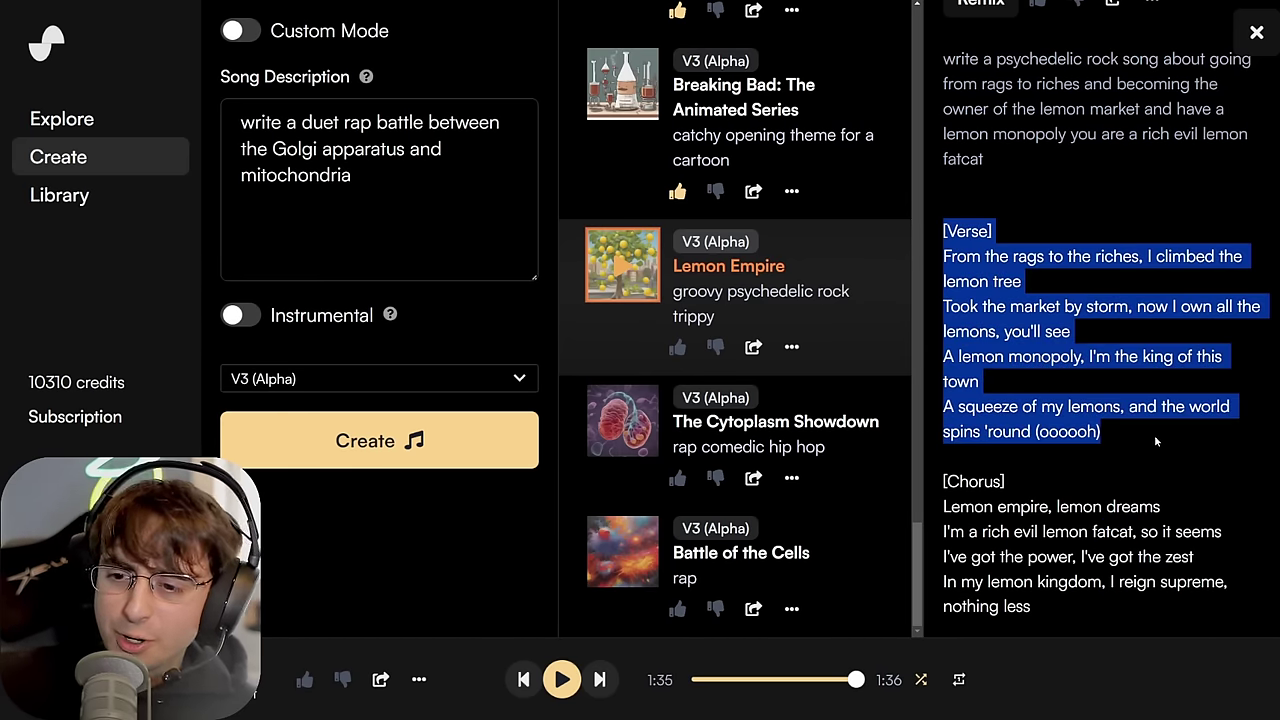
left_click(1139, 429)
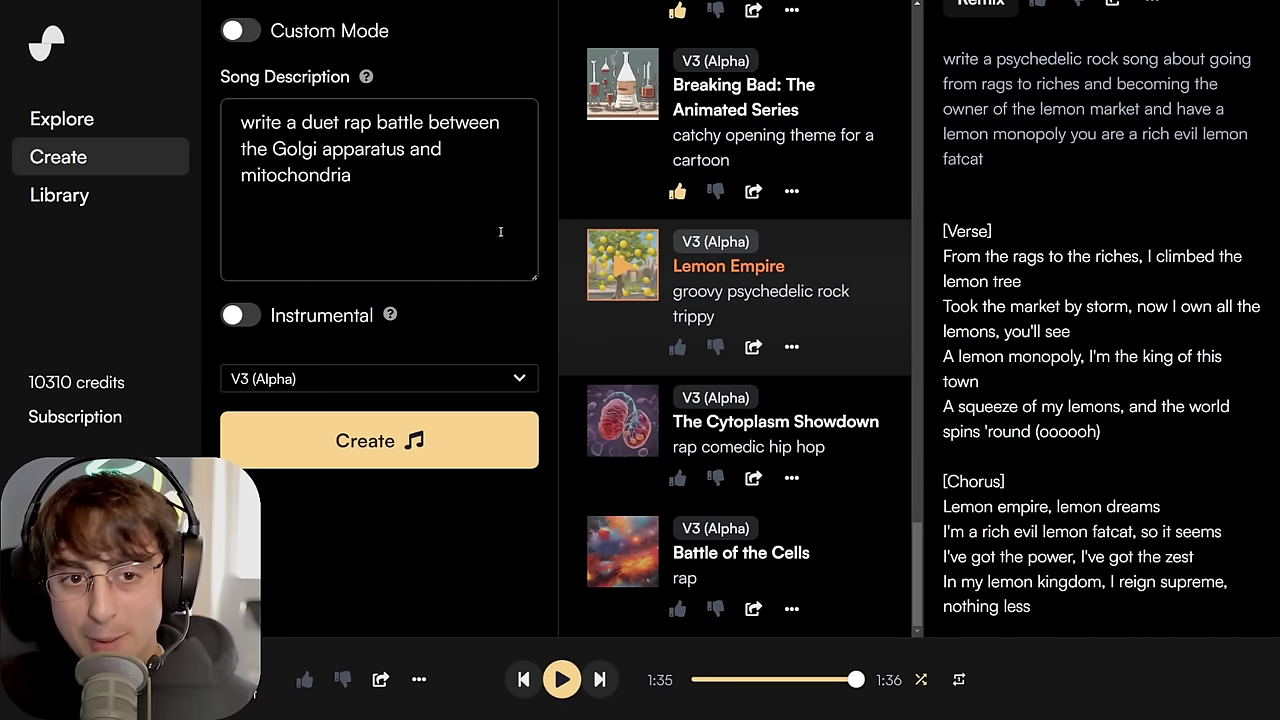
- Play The Cytoplasm Showdown while following its lyrics, and pause it at 0:30
left_click(622, 421)
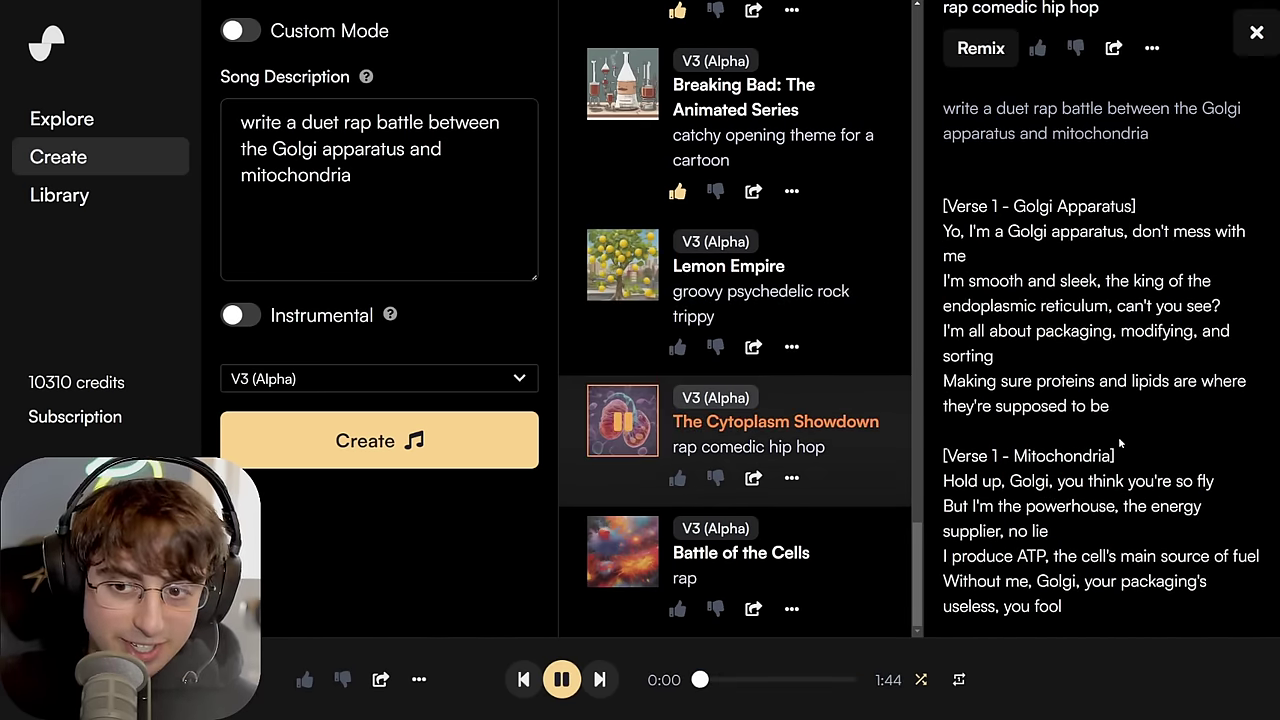
scroll(1117, 433, "up", 1)
scroll(1179, 466, "down", 1)
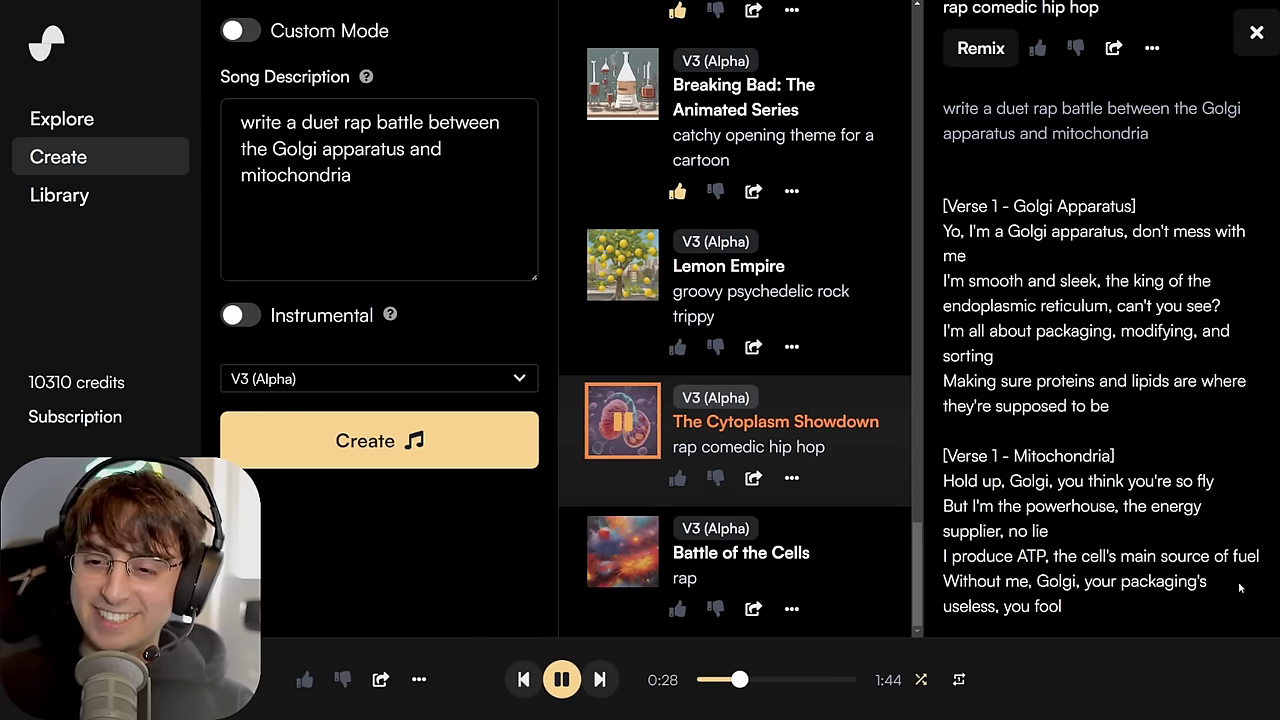
left_click(561, 679)
- Examine the Mitochondria and Golgi Apparatus verses in The Cytoplasm Showdown's lyrics
left_click_drag(1062, 606, 955, 481)
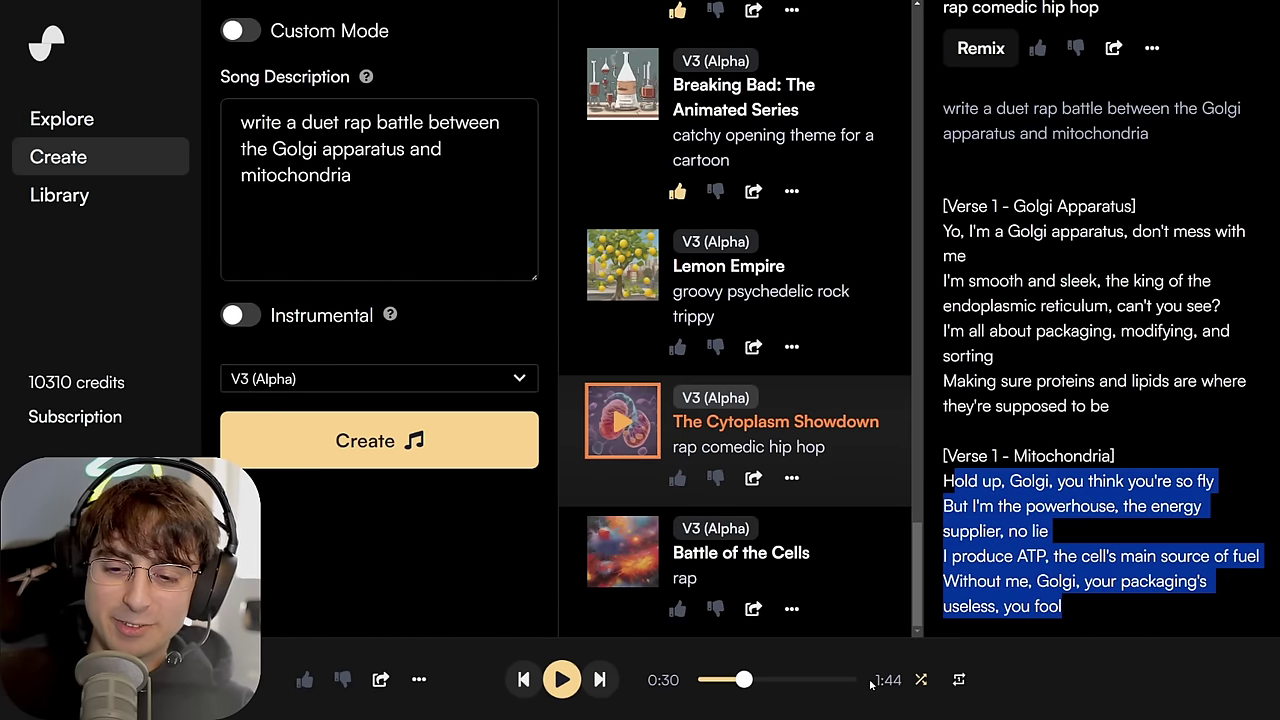
left_click(1193, 556)
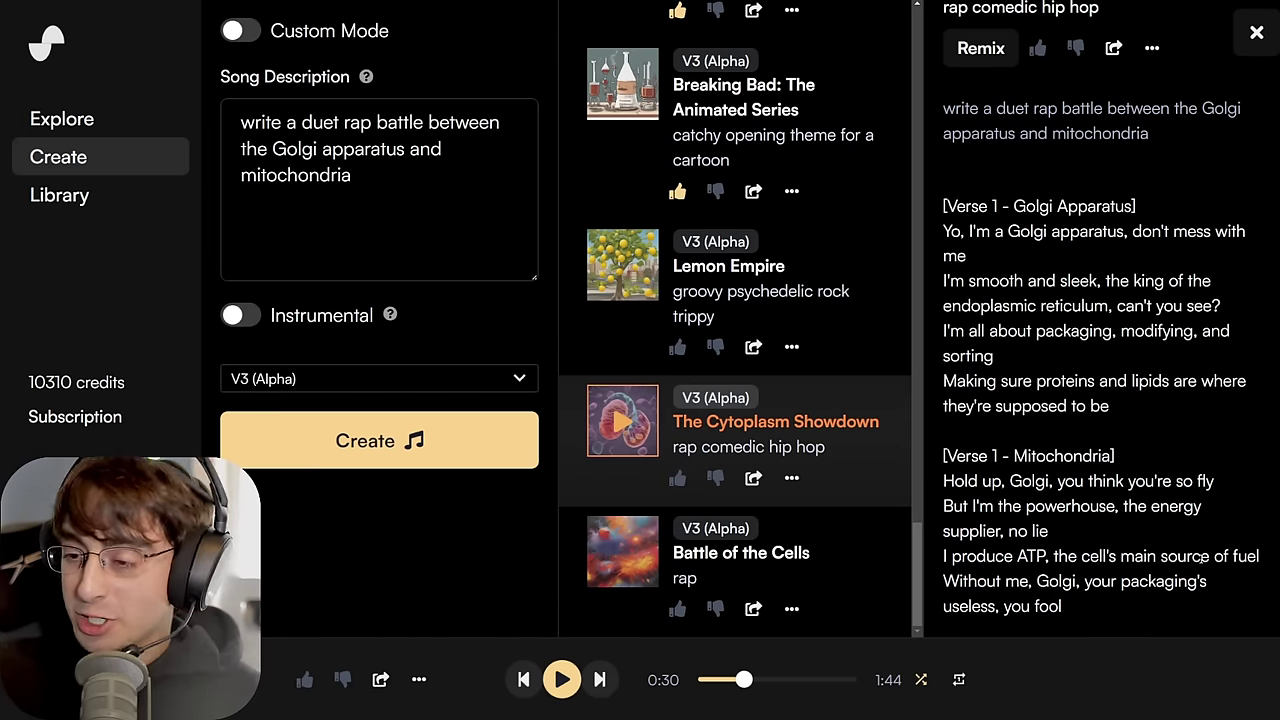
left_click_drag(1100, 506, 1012, 481)
left_click(1012, 481)
left_click_drag(1112, 331, 1040, 306)
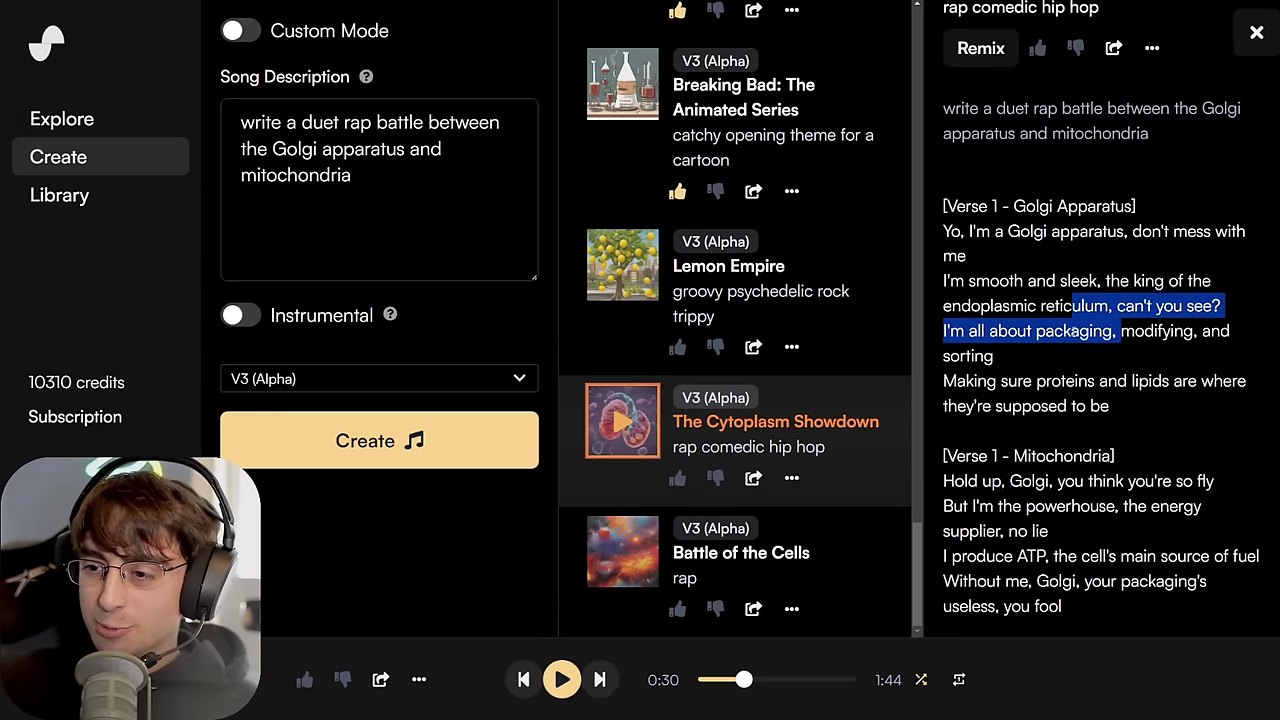
left_click(1075, 340)
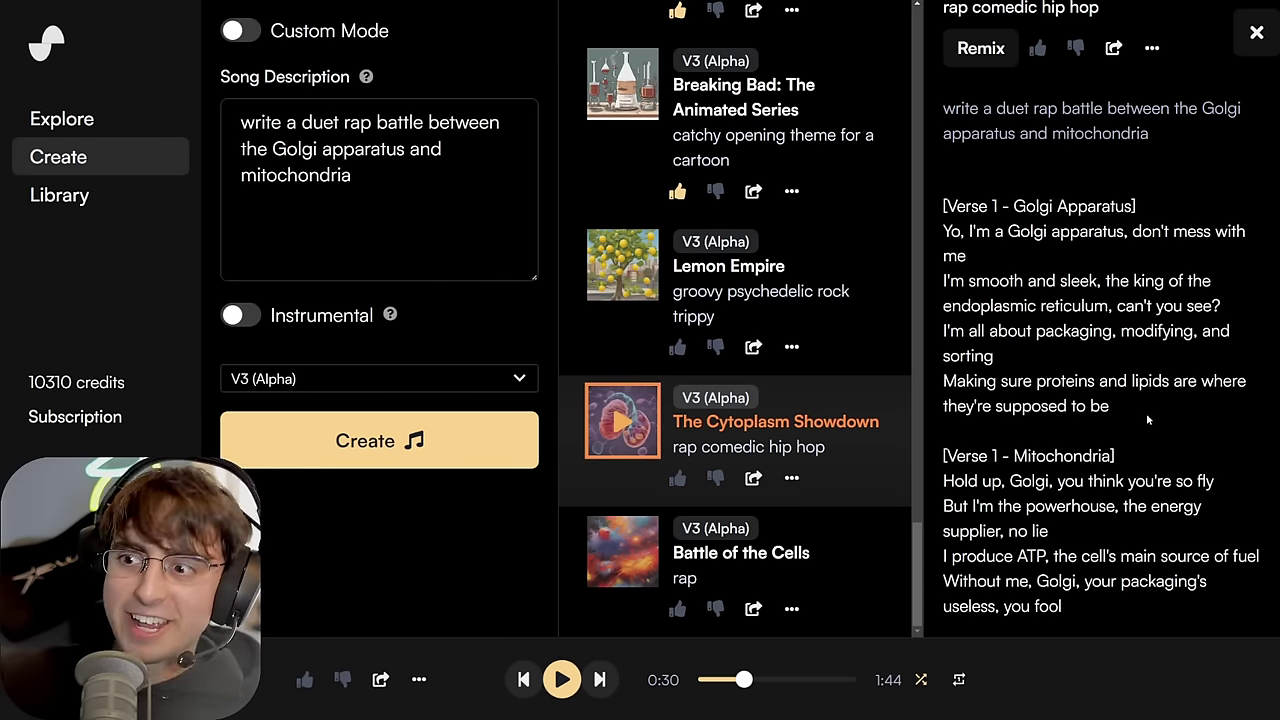
- Play Battle of the Cells up to 0:36 and read along with its verse and chorus lyrics
left_click(617, 552)
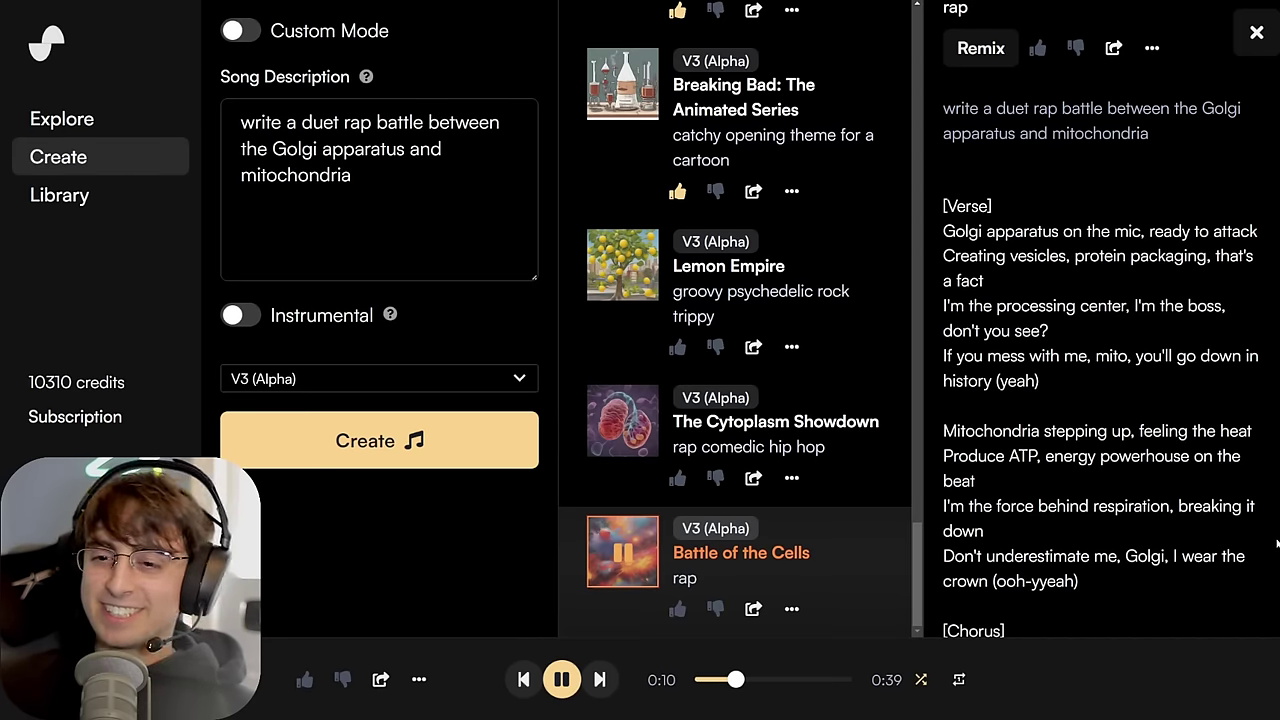
scroll(1137, 503, "down", 2)
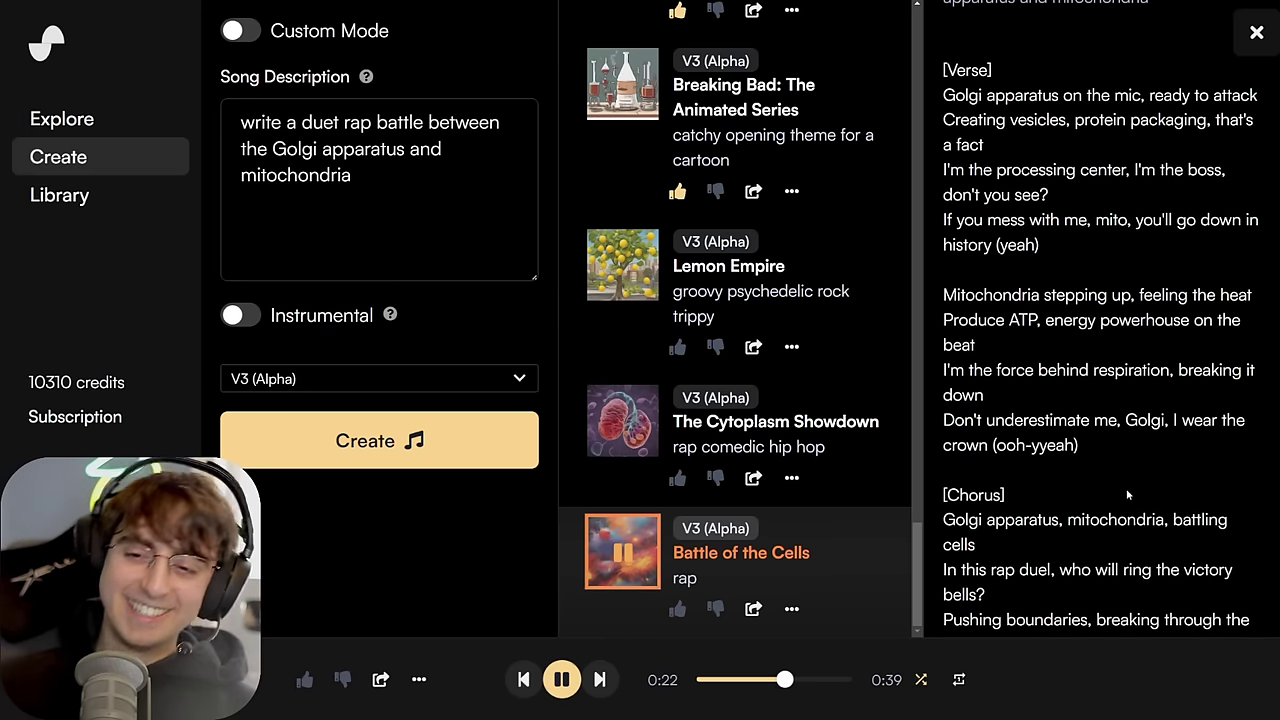
scroll(1203, 315, "down", 2)
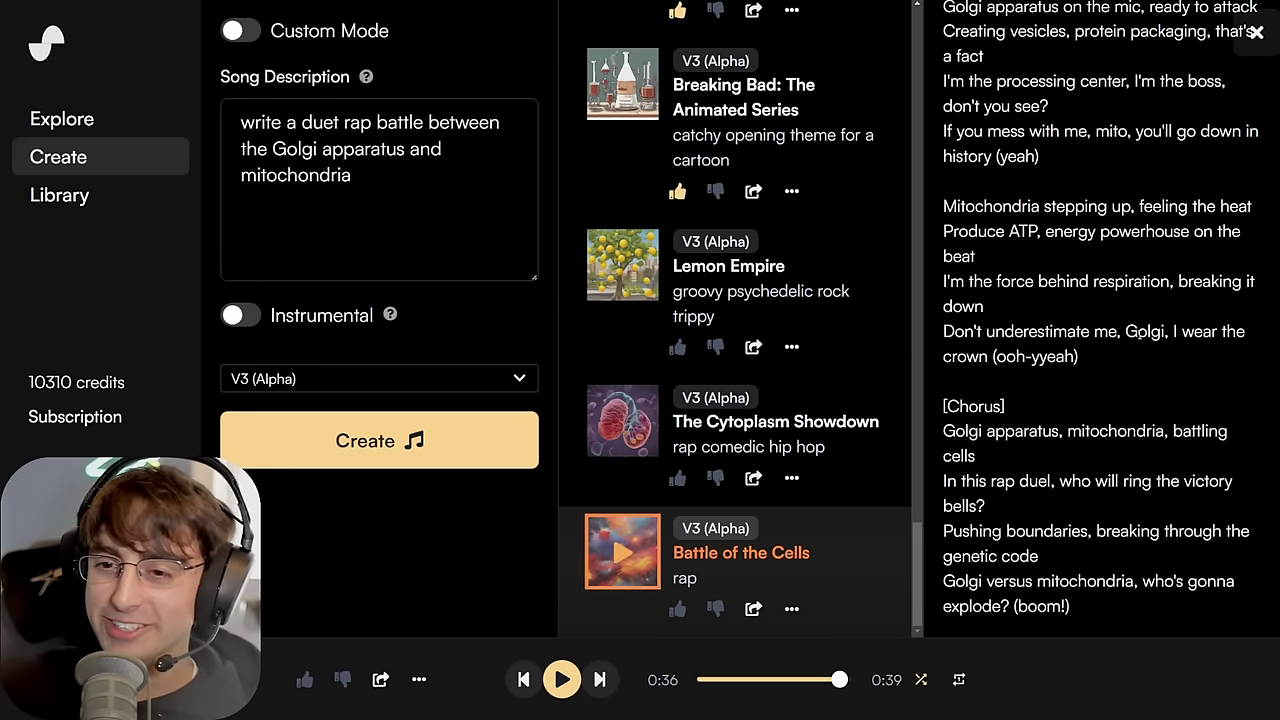
scroll(1137, 333, "up", 3)
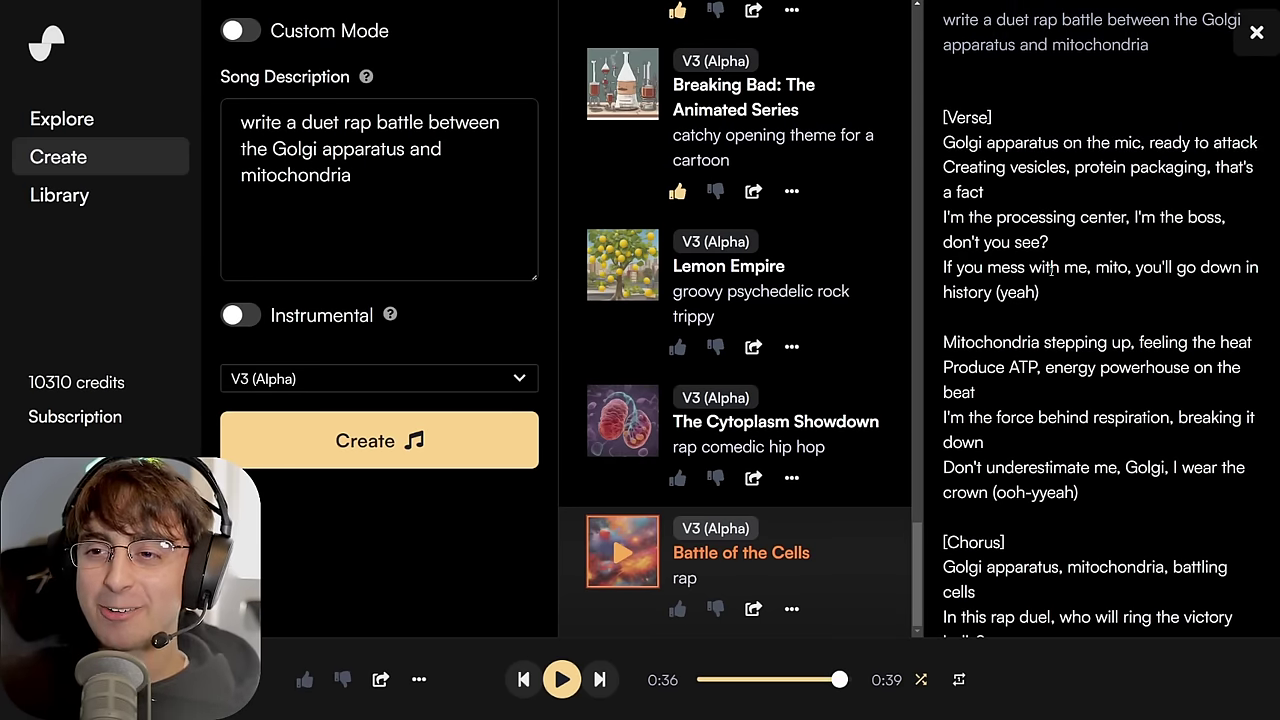
scroll(1052, 268, "down", 3)
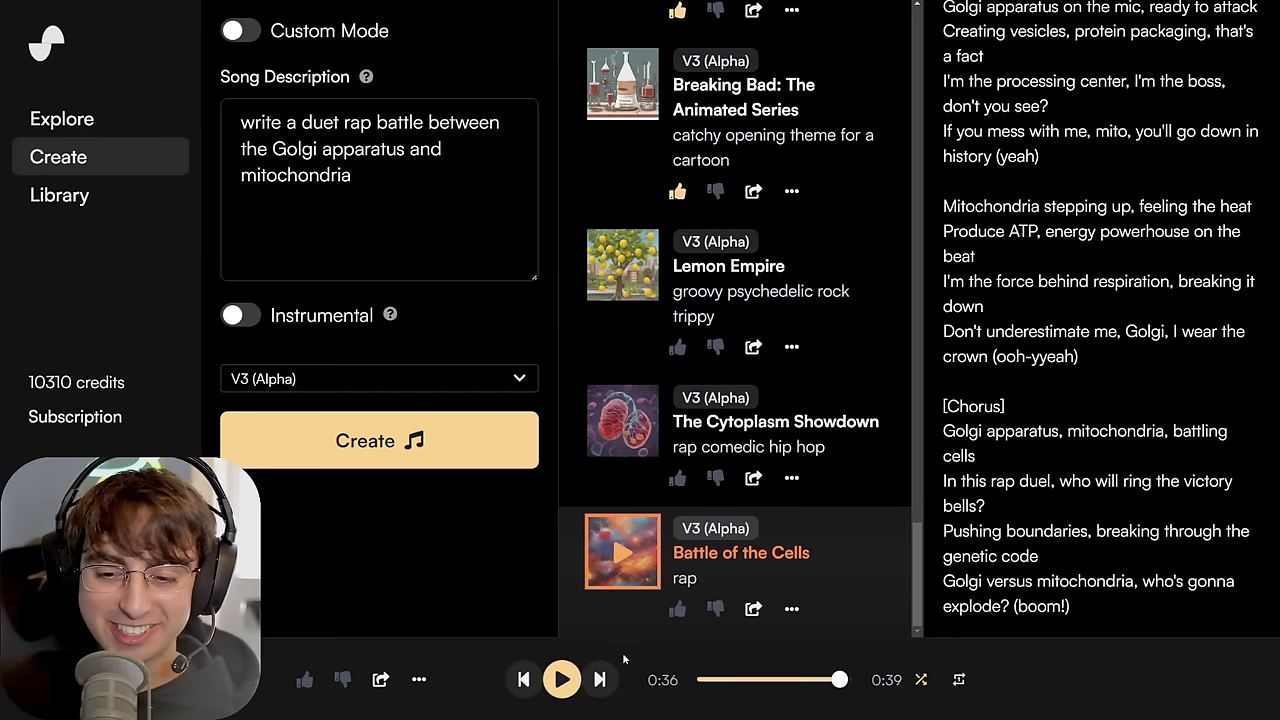
- Start a continuation of Battle of the Cells with custom lyrics
left_click(791, 608)
left_click(895, 198)
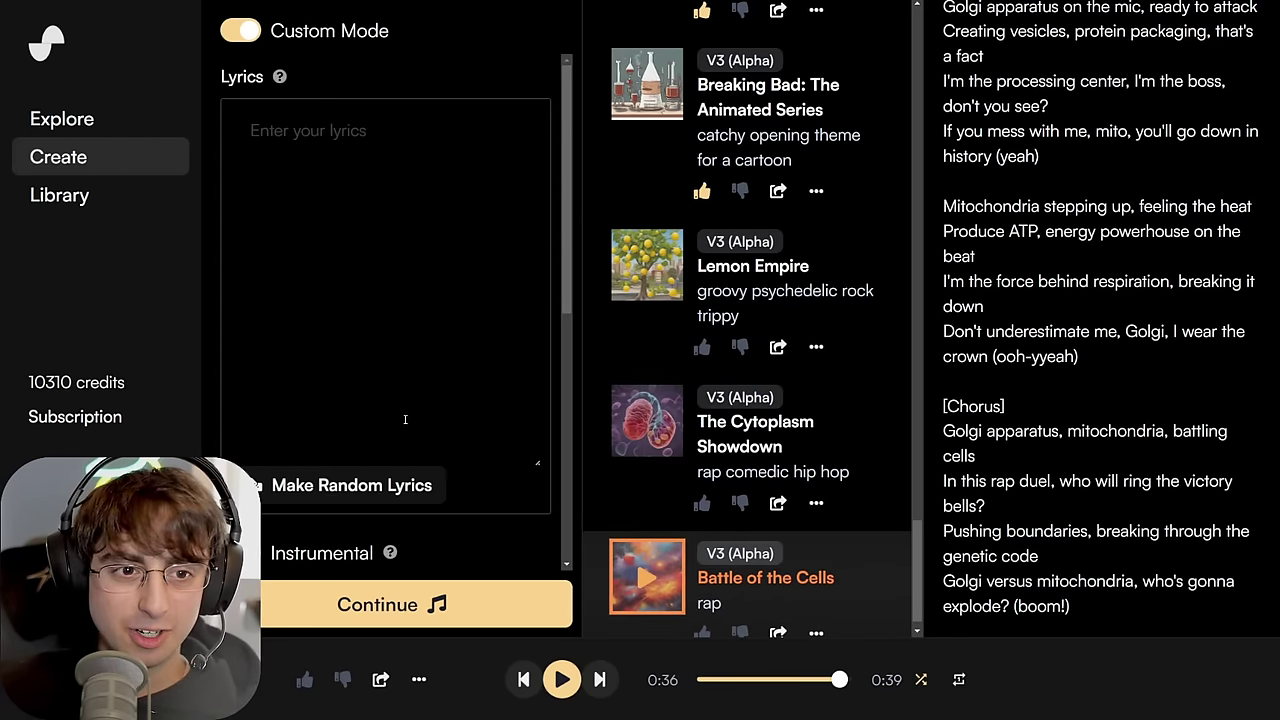
scroll(1100, 400, "up", 3)
scroll(1100, 400, "down", 3)
- Have ChatGPT extend the Battle of the Cells lyrics, and create the continuation with its new ribosome and endoplasmic reticulum verse and chorus
left_click_drag(1070, 606, 946, 251)
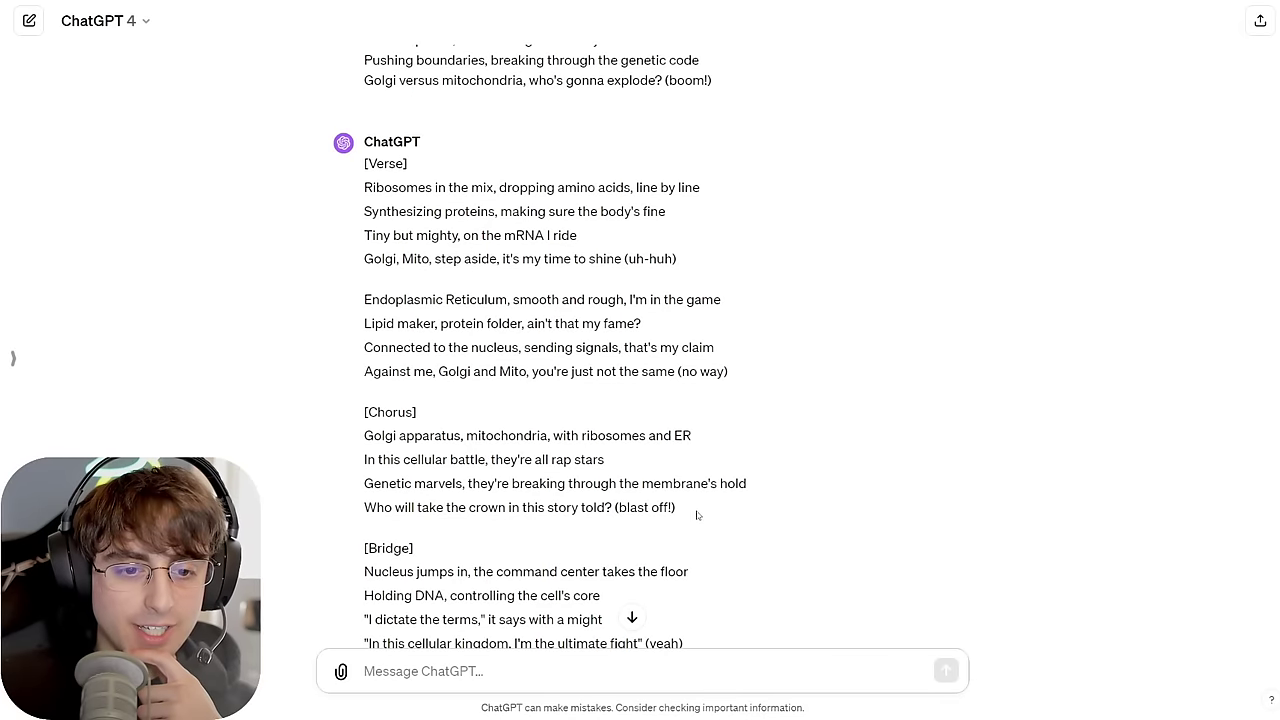
left_click_drag(697, 515, 355, 184)
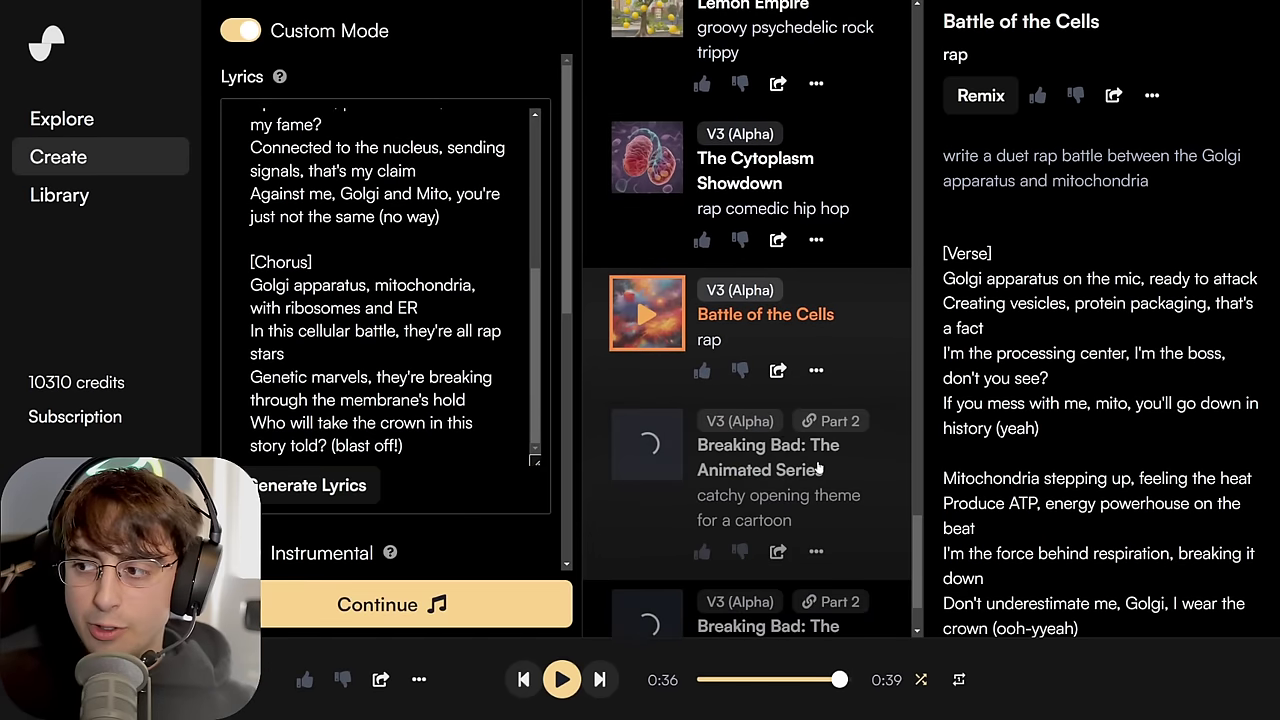
scroll(870, 520, "down", 1)
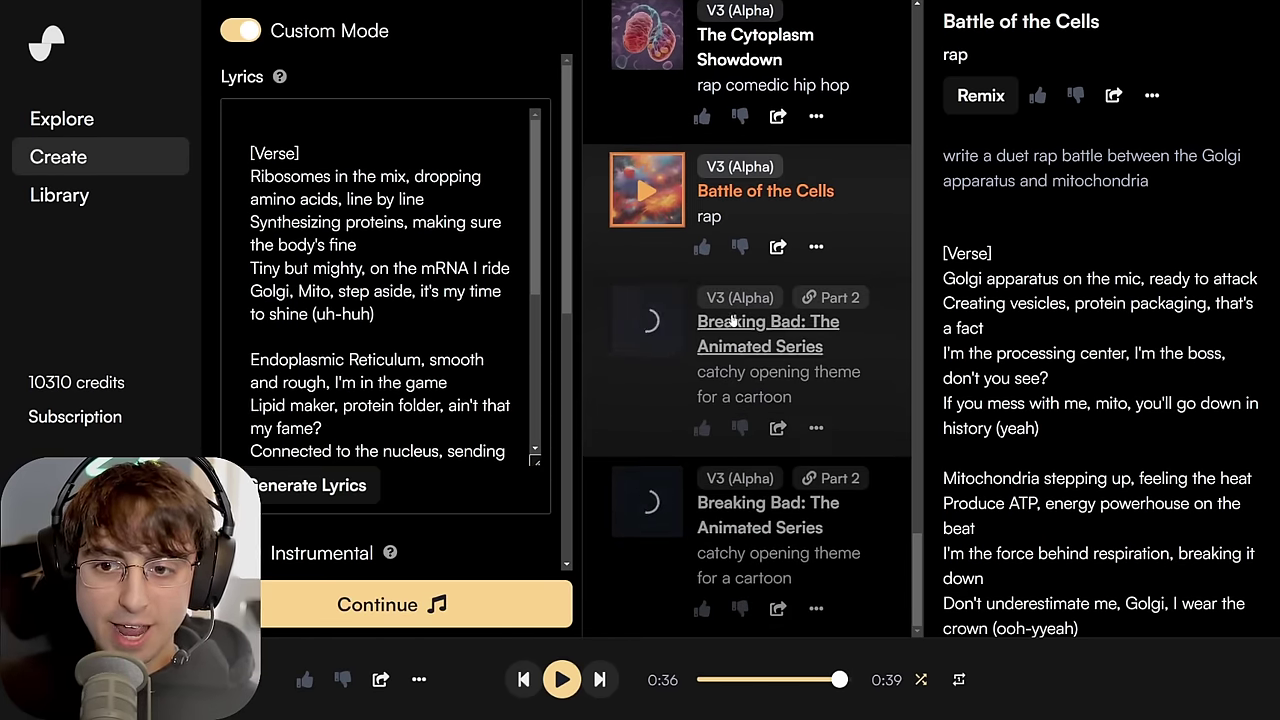
- Play the first Part 2 continuation while following its lyrics, and pause it at 0:43
left_click(647, 322)
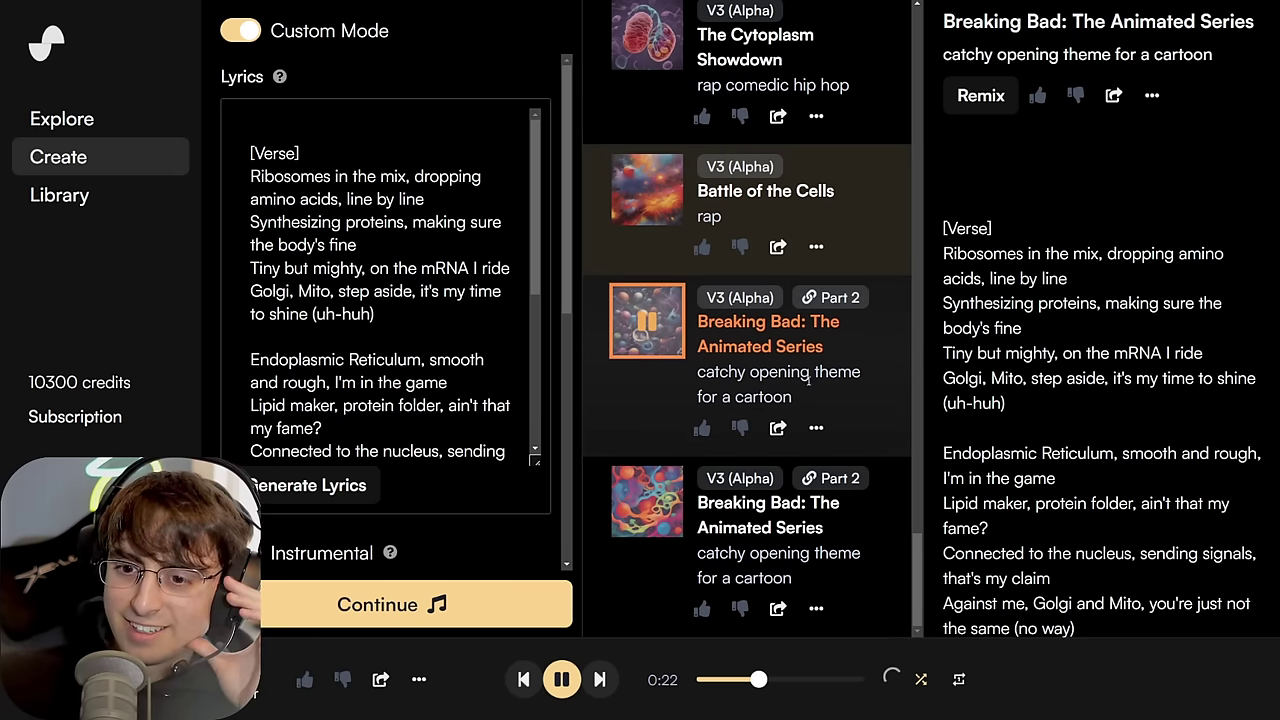
scroll(920, 401, "down", 4)
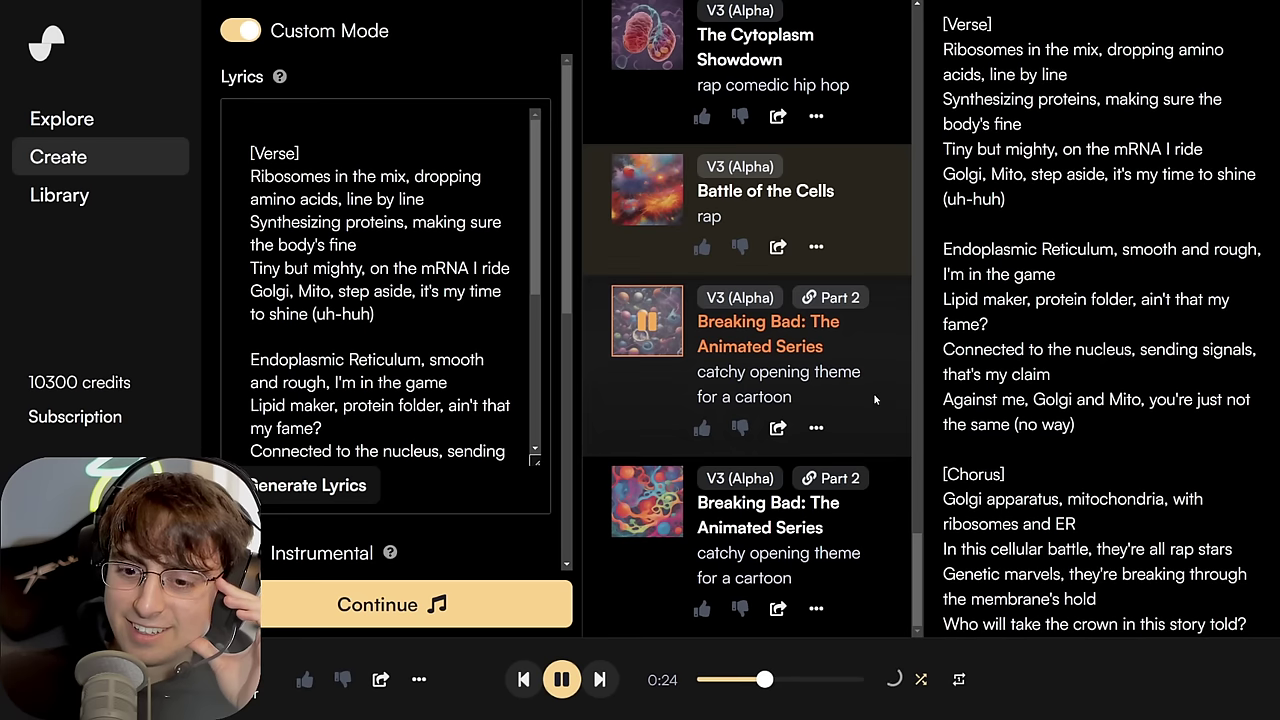
scroll(1013, 457, "down", 1)
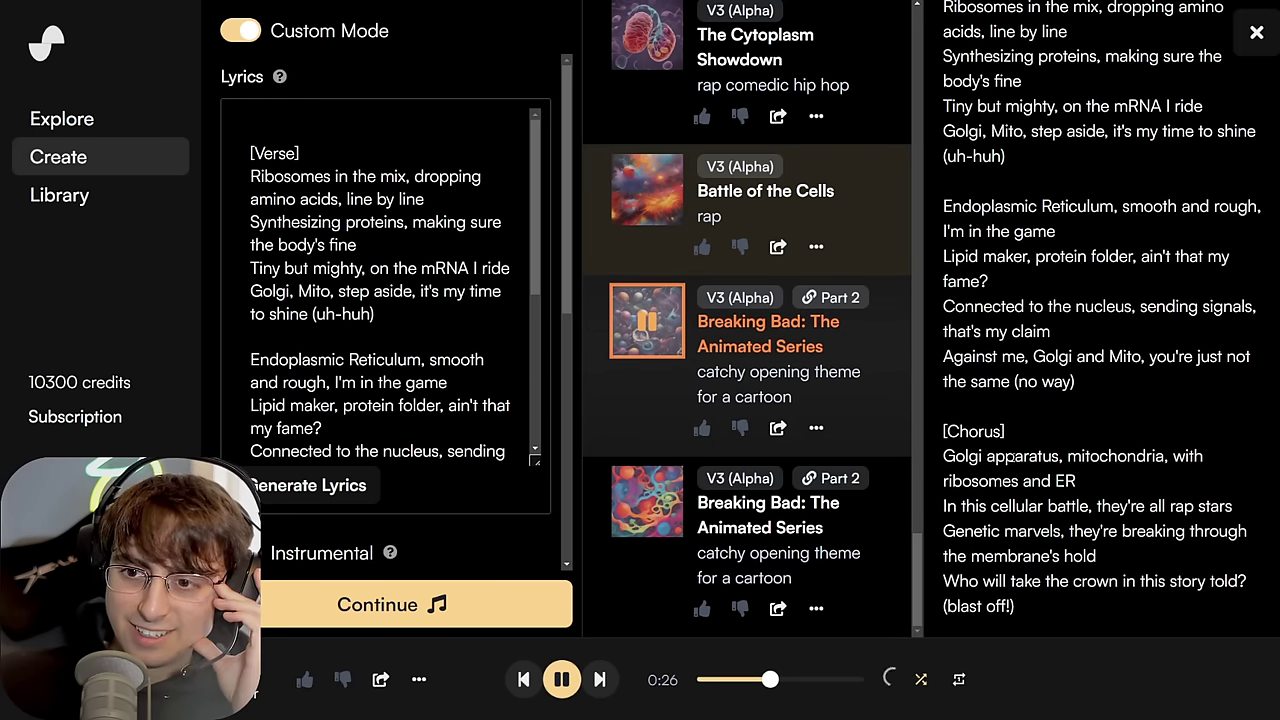
scroll(1008, 456, "up", 3)
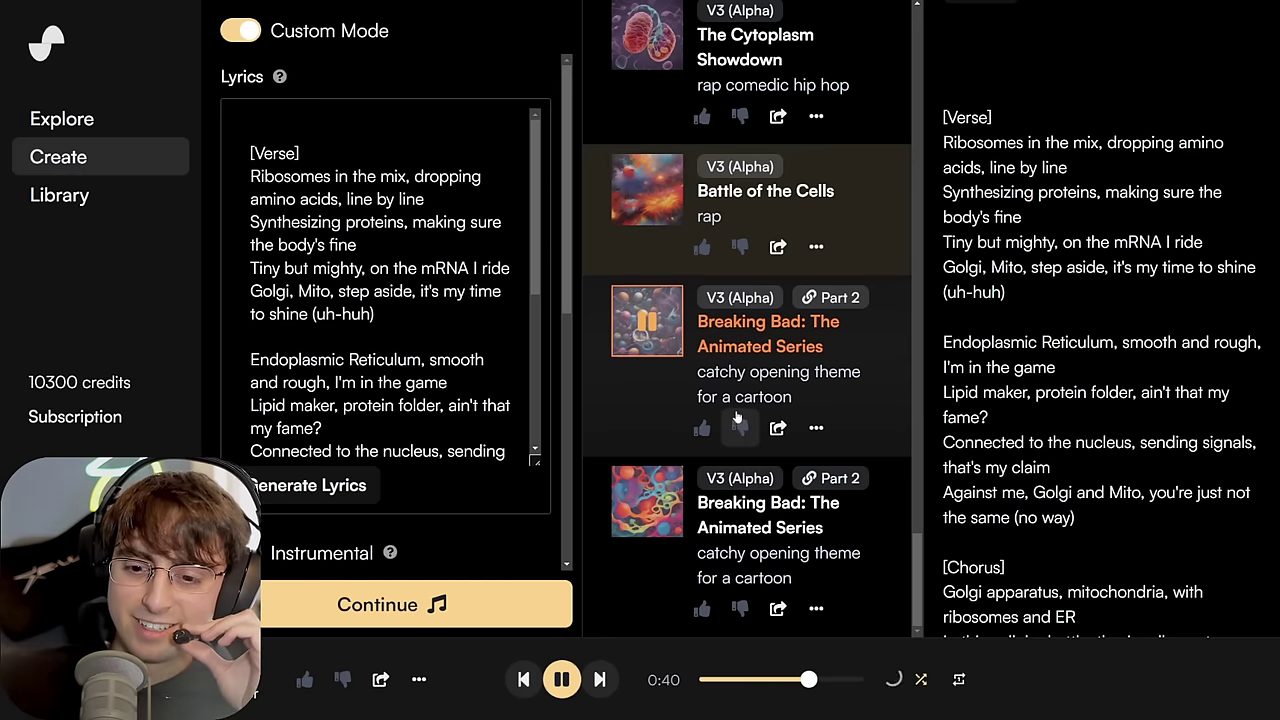
left_click(562, 682)
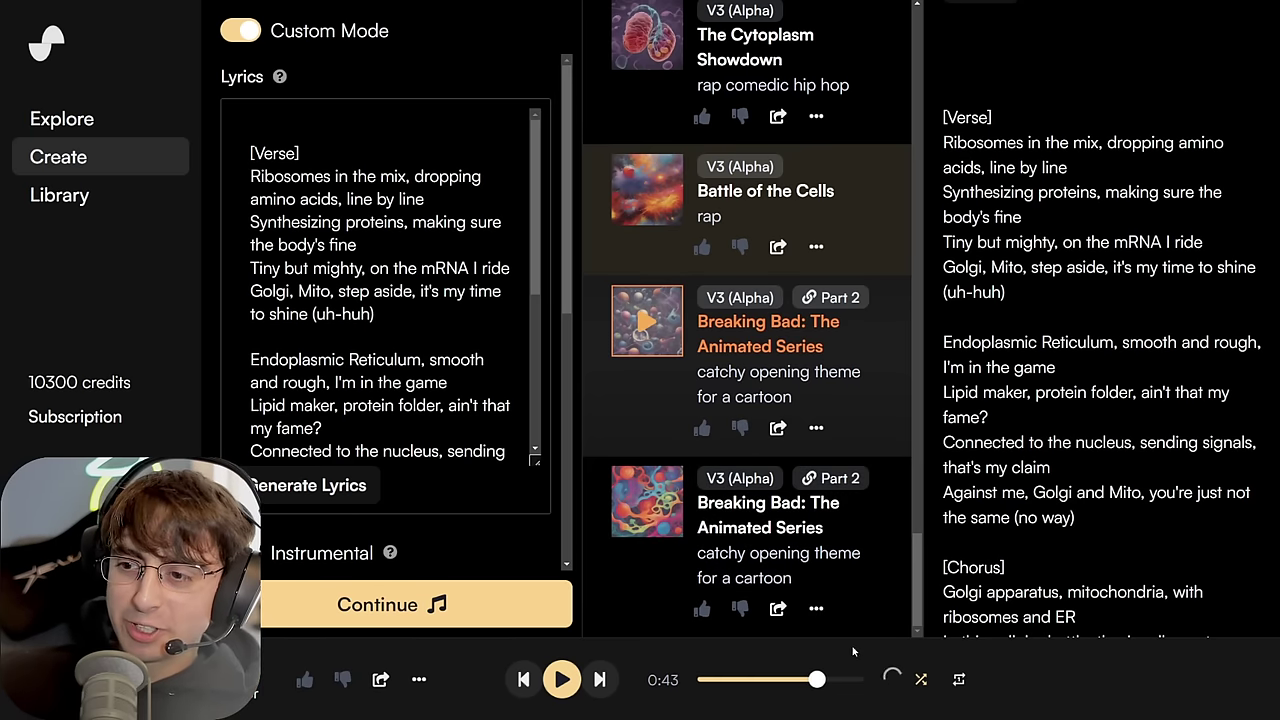
- Review the first Part 2 continuation's lyrics, and play the second Part 2 continuation up to 0:08
scroll(992, 326, "down", 2)
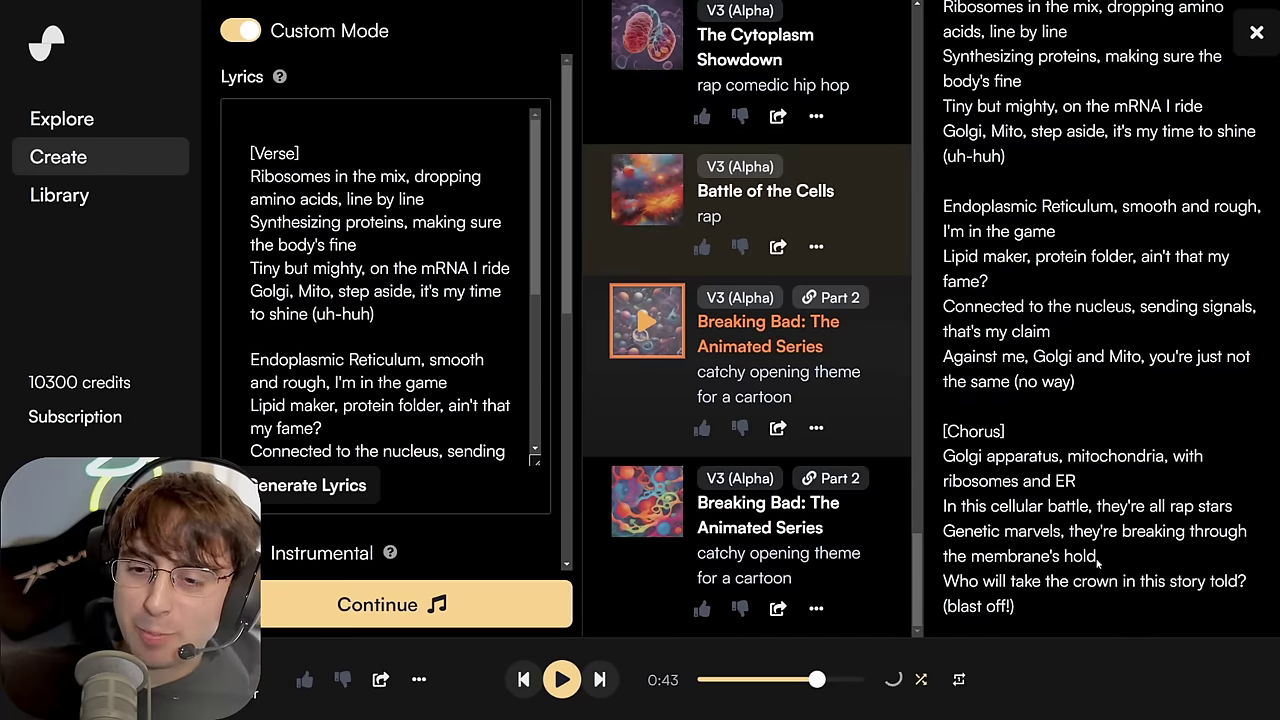
scroll(1013, 210, "up", 9)
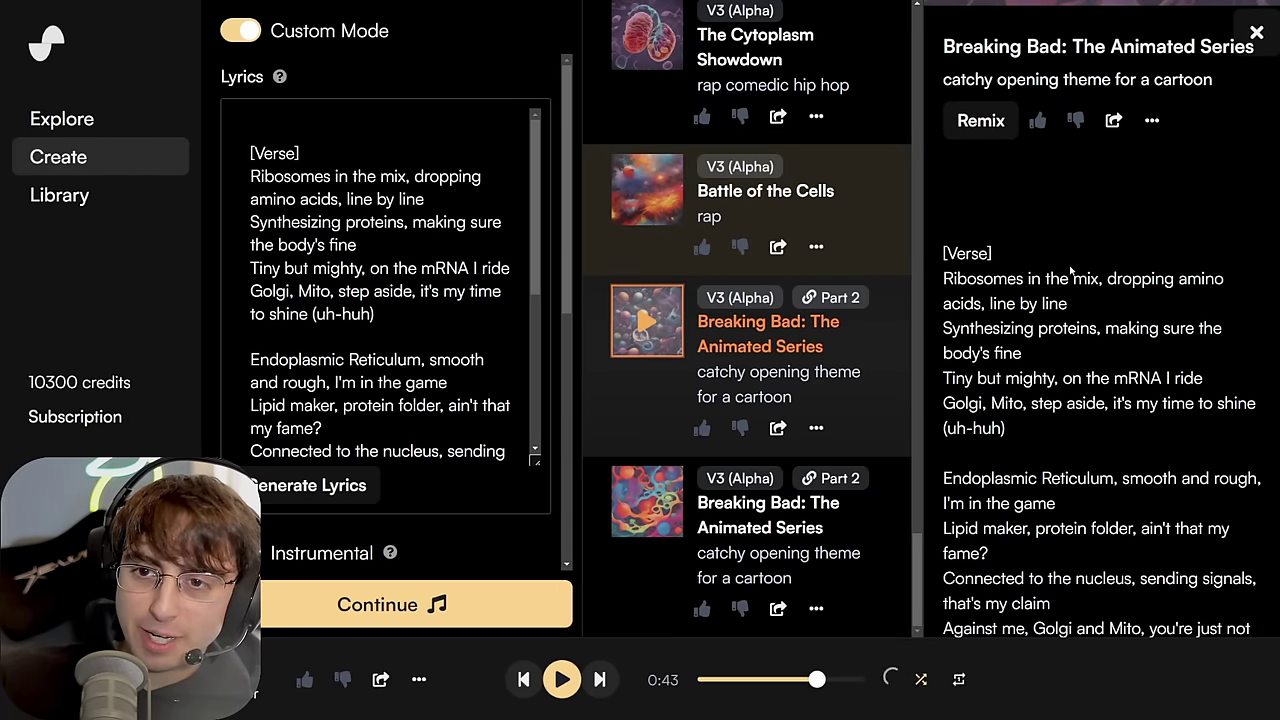
left_click(647, 501)
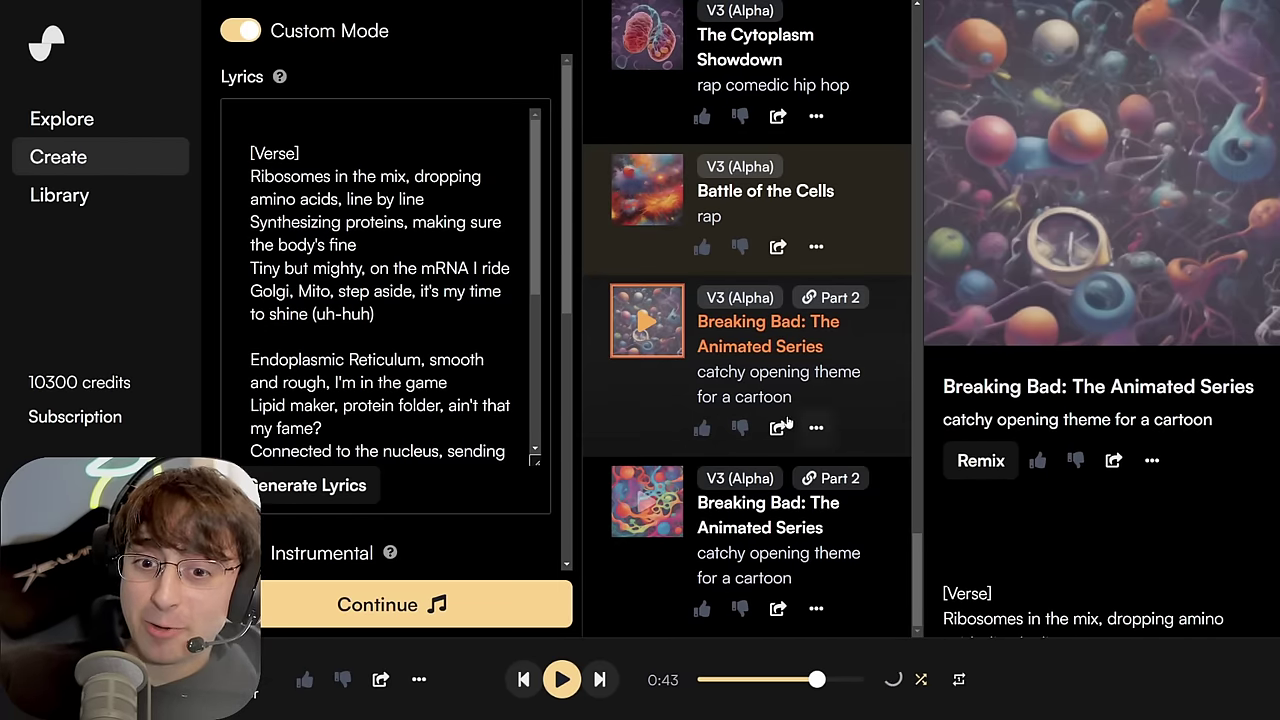
scroll(1004, 519, "down", 4)
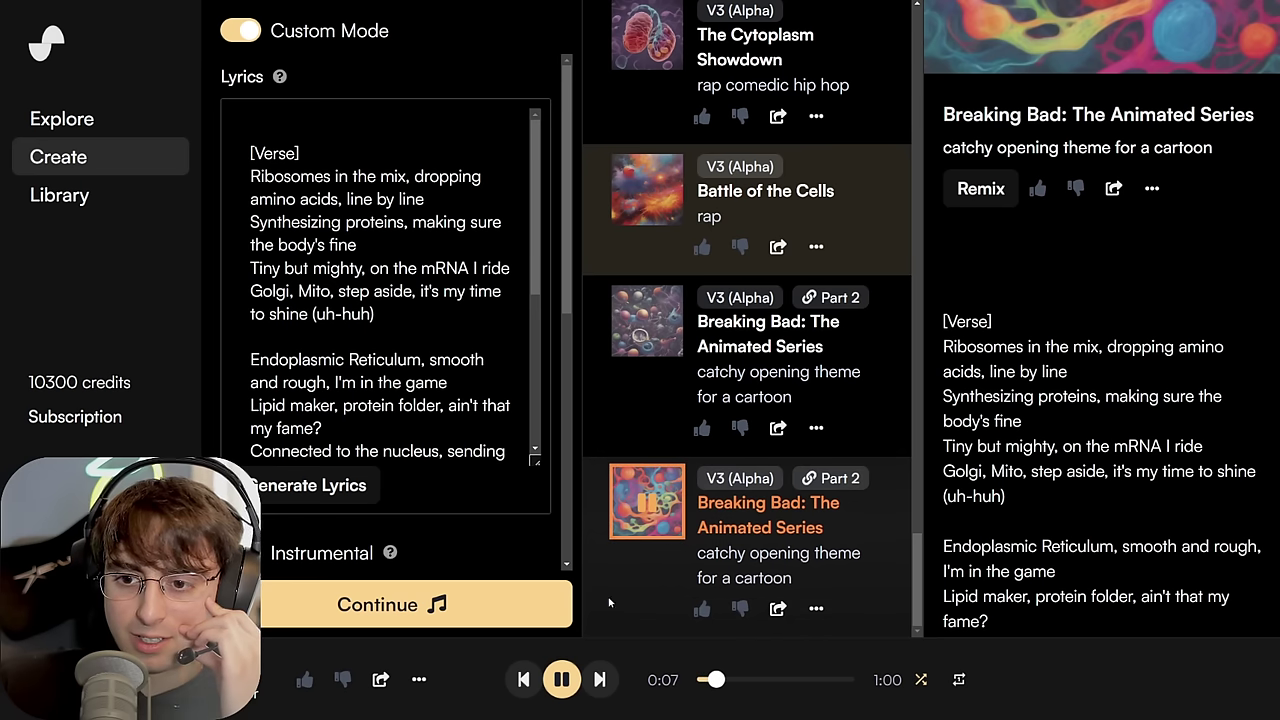
left_click(561, 679)
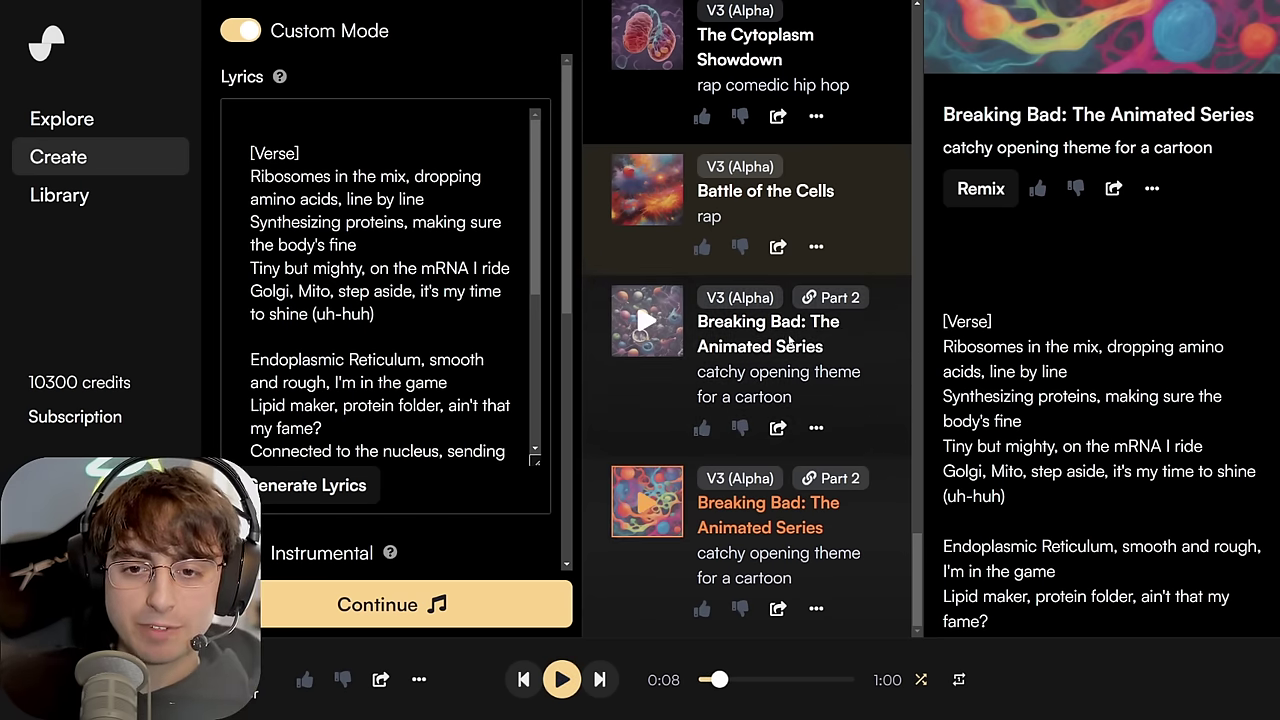
- Check the Battle of the Cells lyrics and choose The Cytoplasm Showdown as the song to continue from
scroll(873, 322, "up", 2)
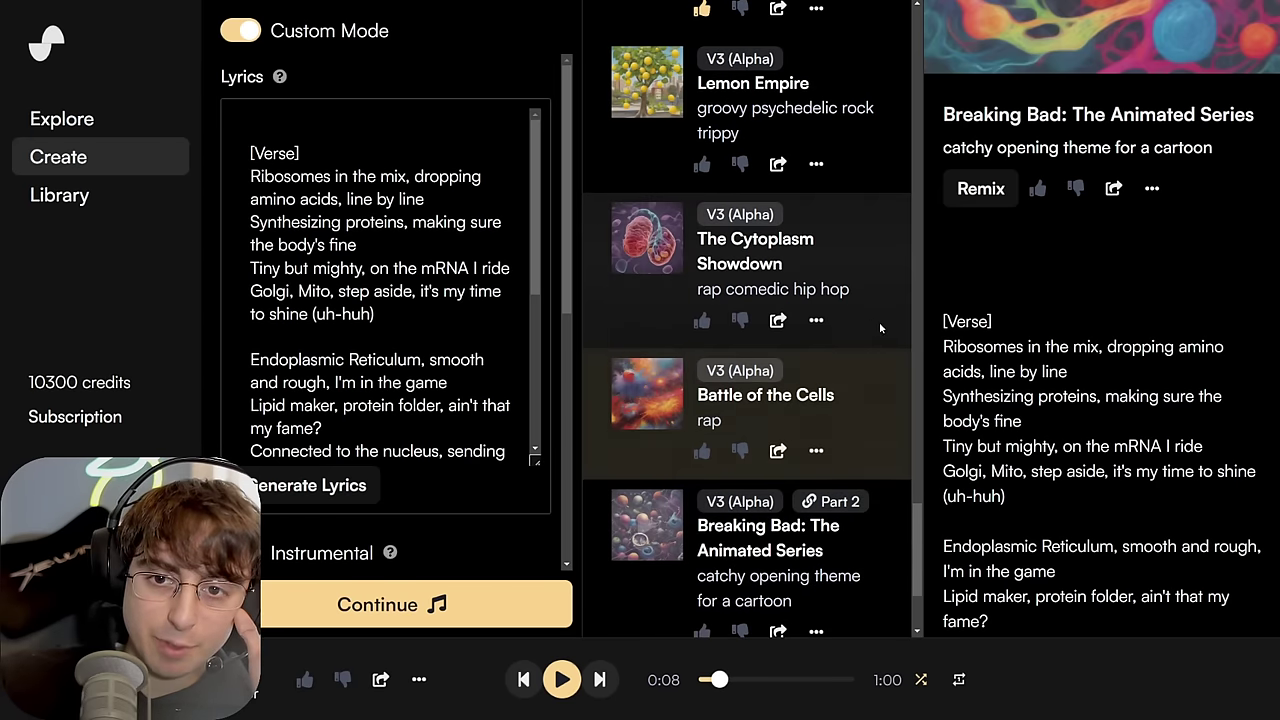
left_click(817, 449)
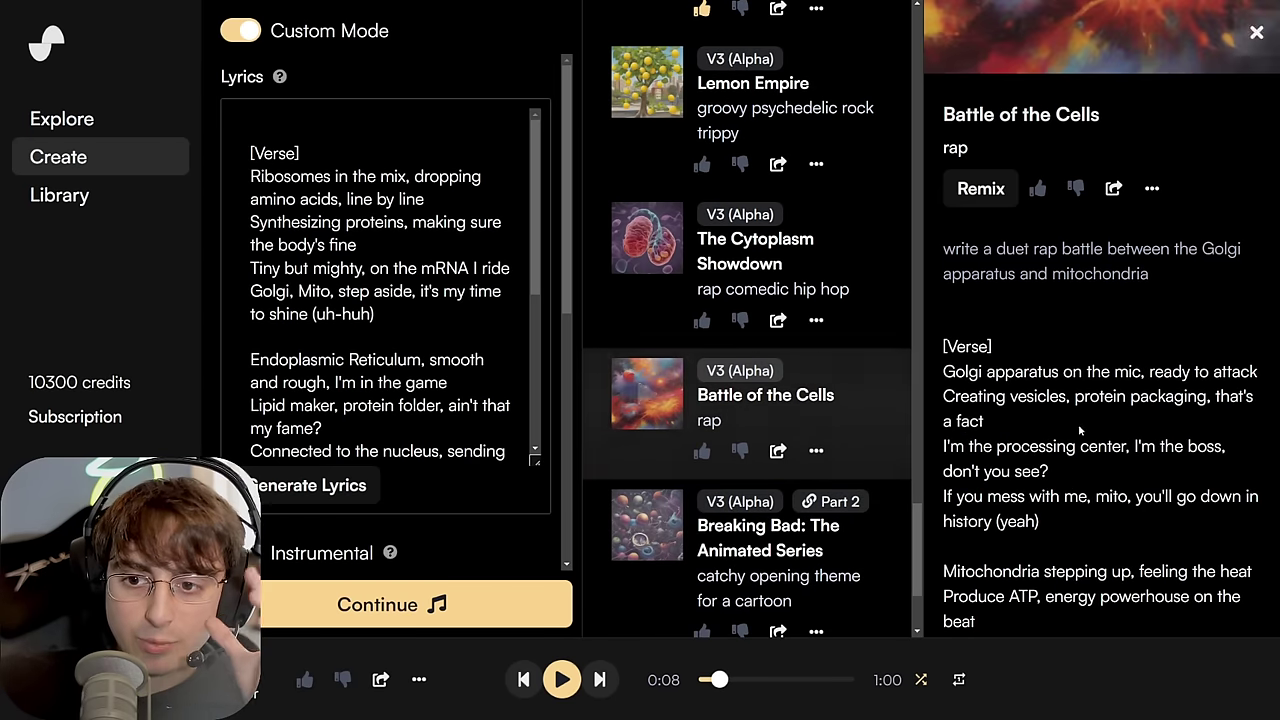
left_click(898, 549)
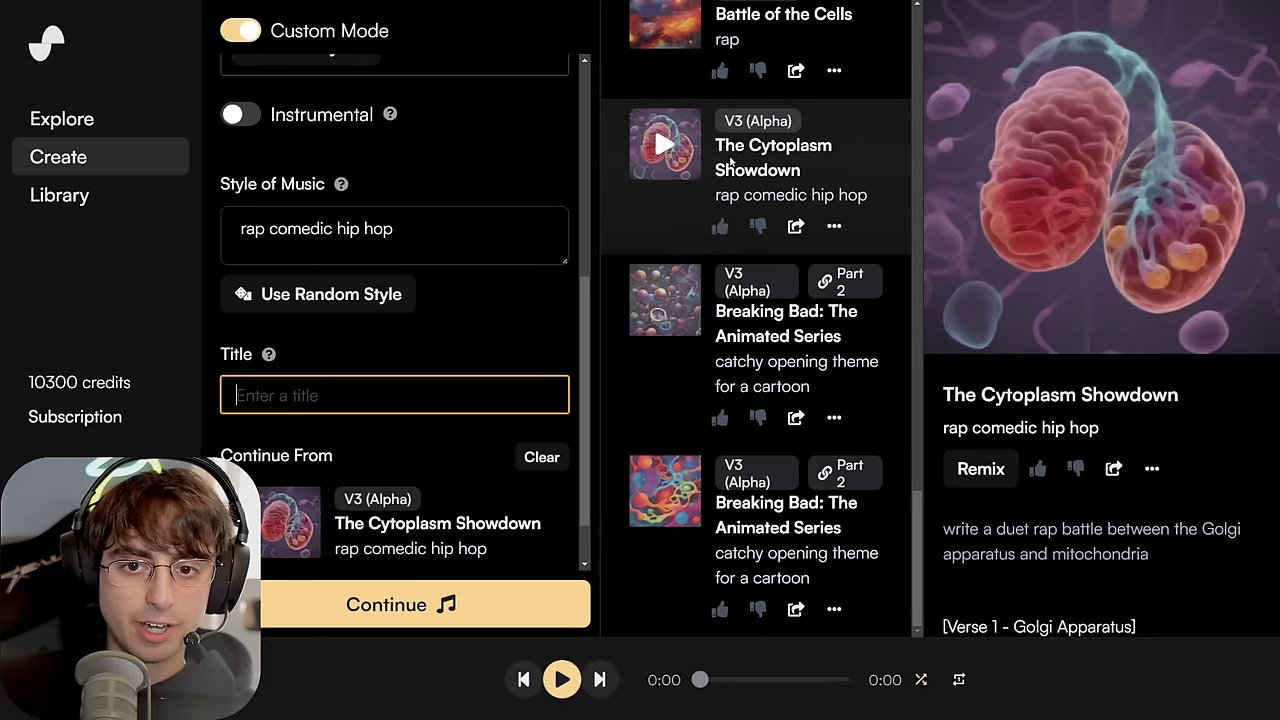
- Title the continuation The Cytoplasm Showdown by copying the original song's name, and generate it in the rap comedic hip hop style
left_click_drag(716, 146, 824, 172)
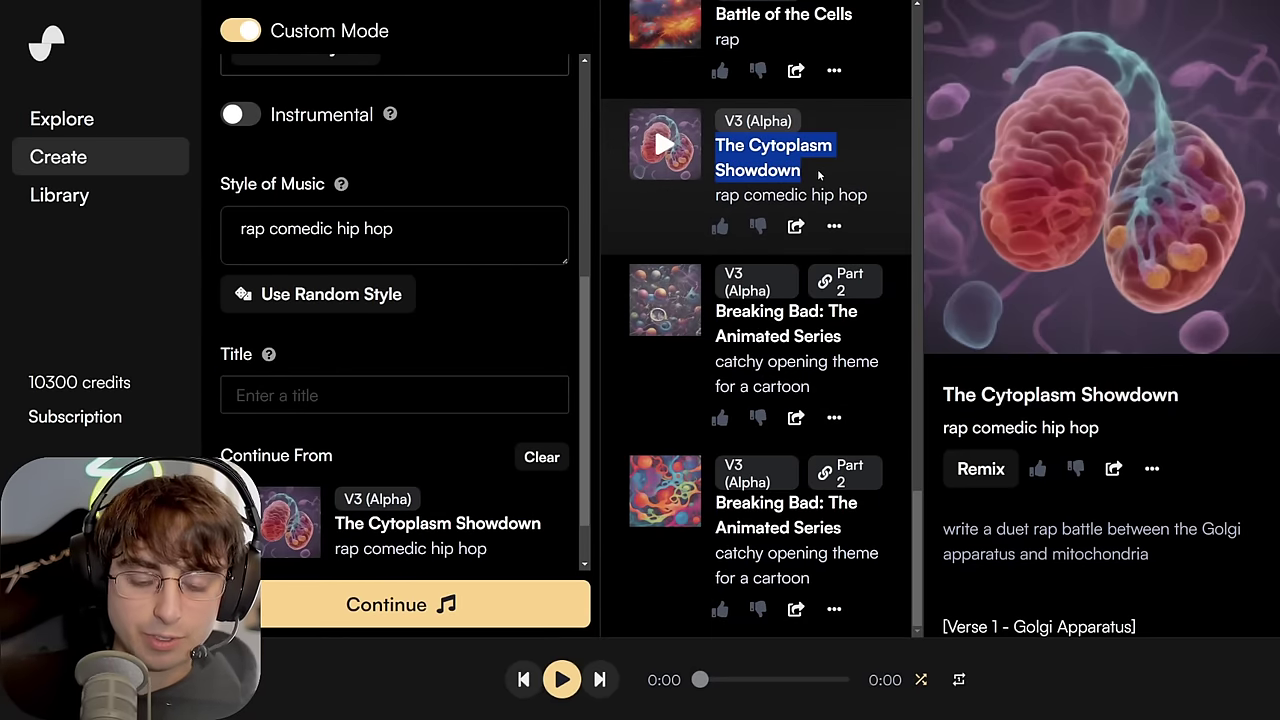
key("ctrl+c")
left_click(310, 395)
key("ctrl+v")
left_click(405, 604)
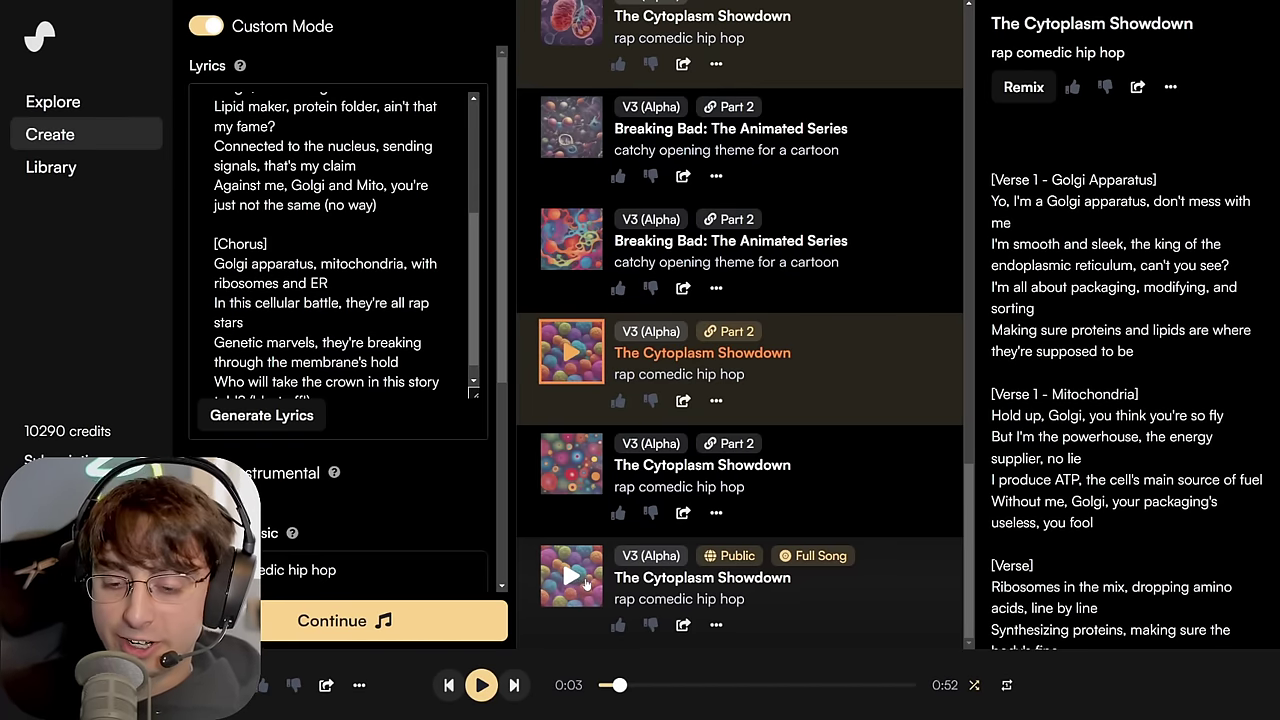
- Play the full song version of The Cytoplasm Showdown up to 0:32 while following its lyrics, and skip ahead to 1:10
left_click(572, 577)
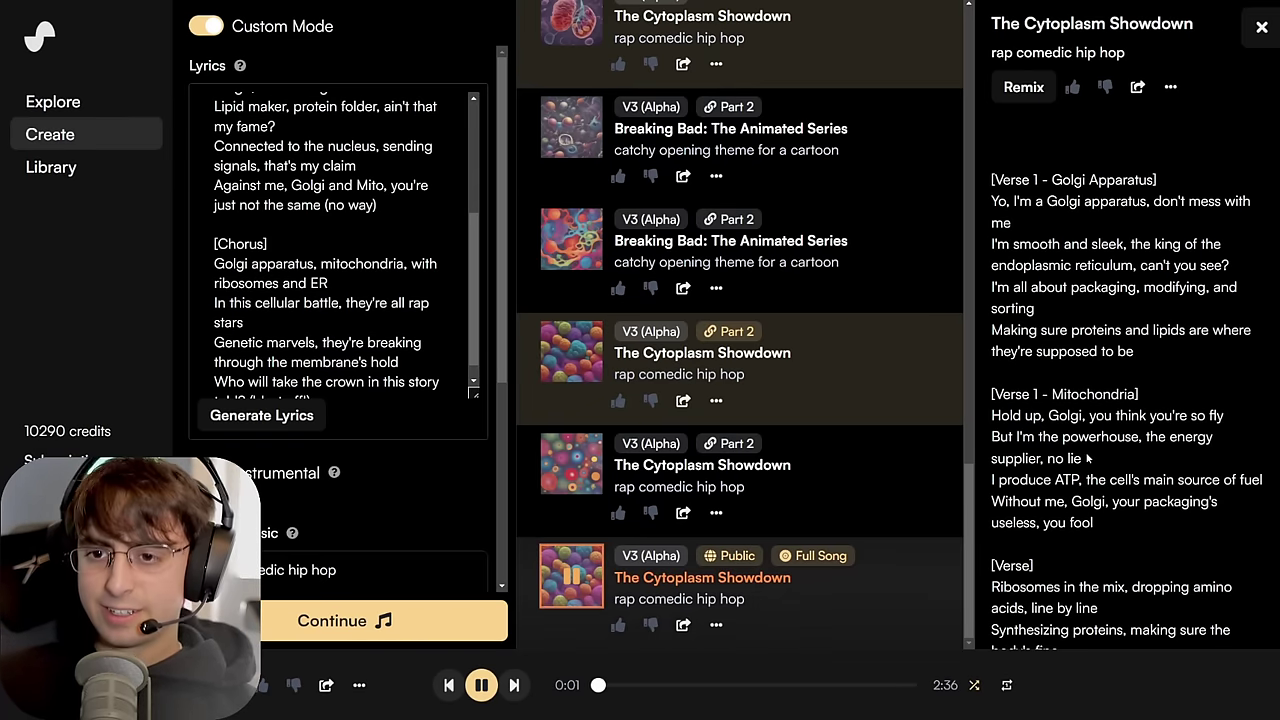
scroll(1114, 407, "down", 2)
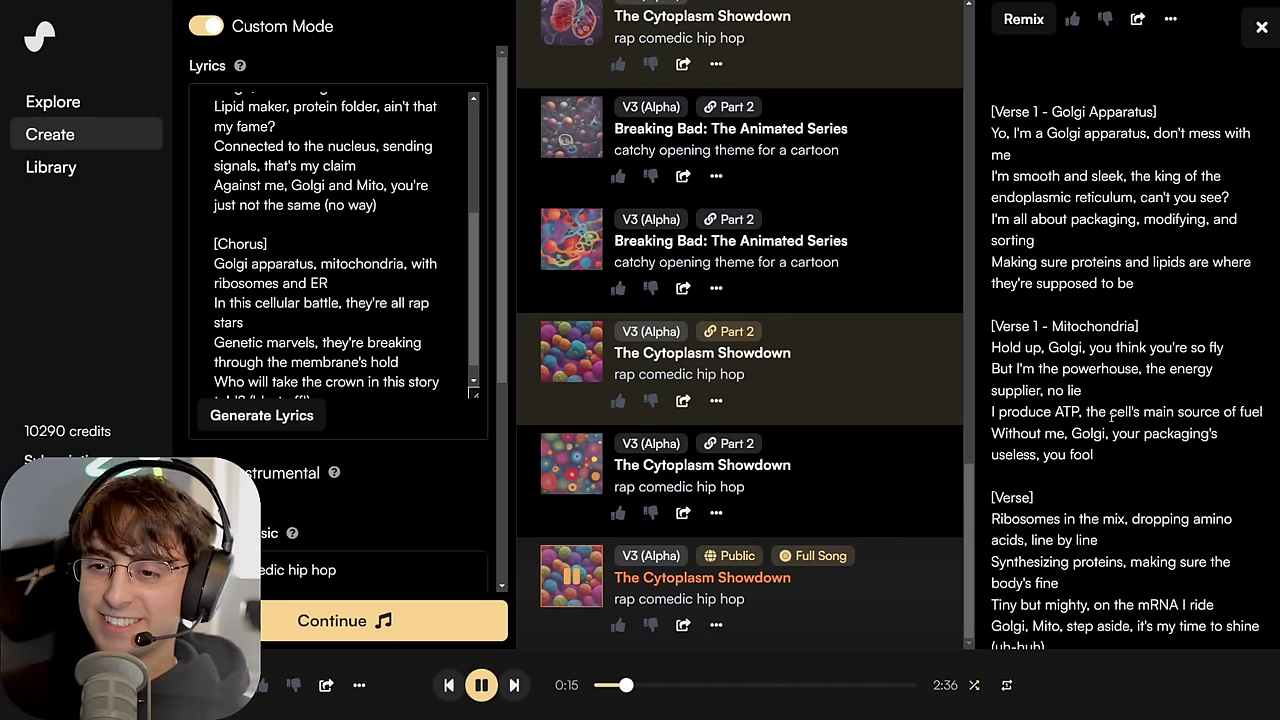
scroll(1130, 400, "down", 2)
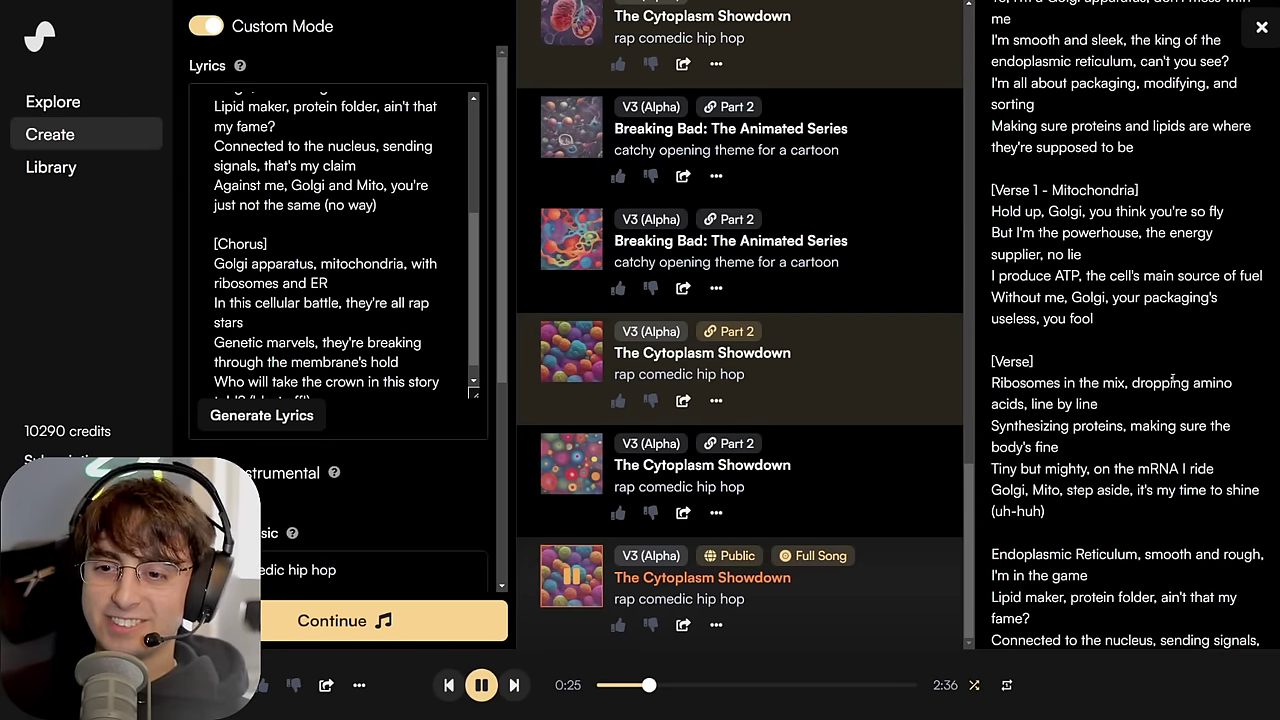
scroll(1113, 358, "down", 1)
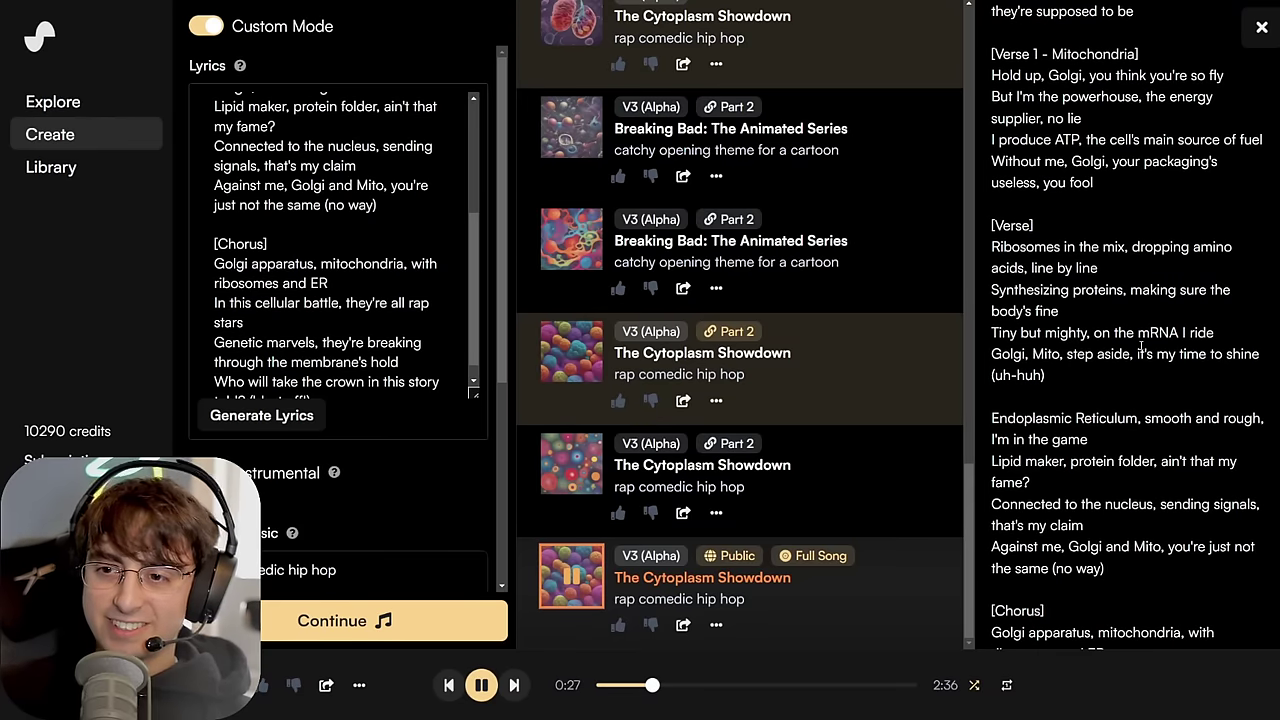
scroll(1143, 332, "down", 1)
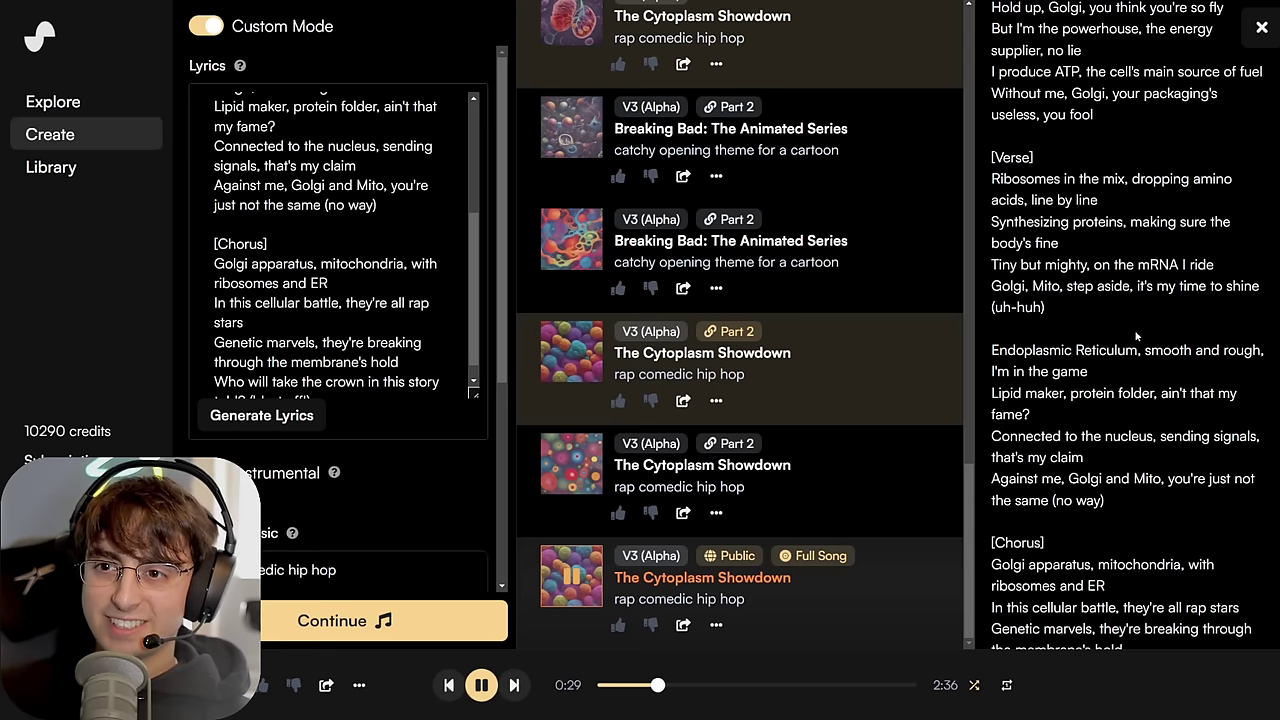
key("space")
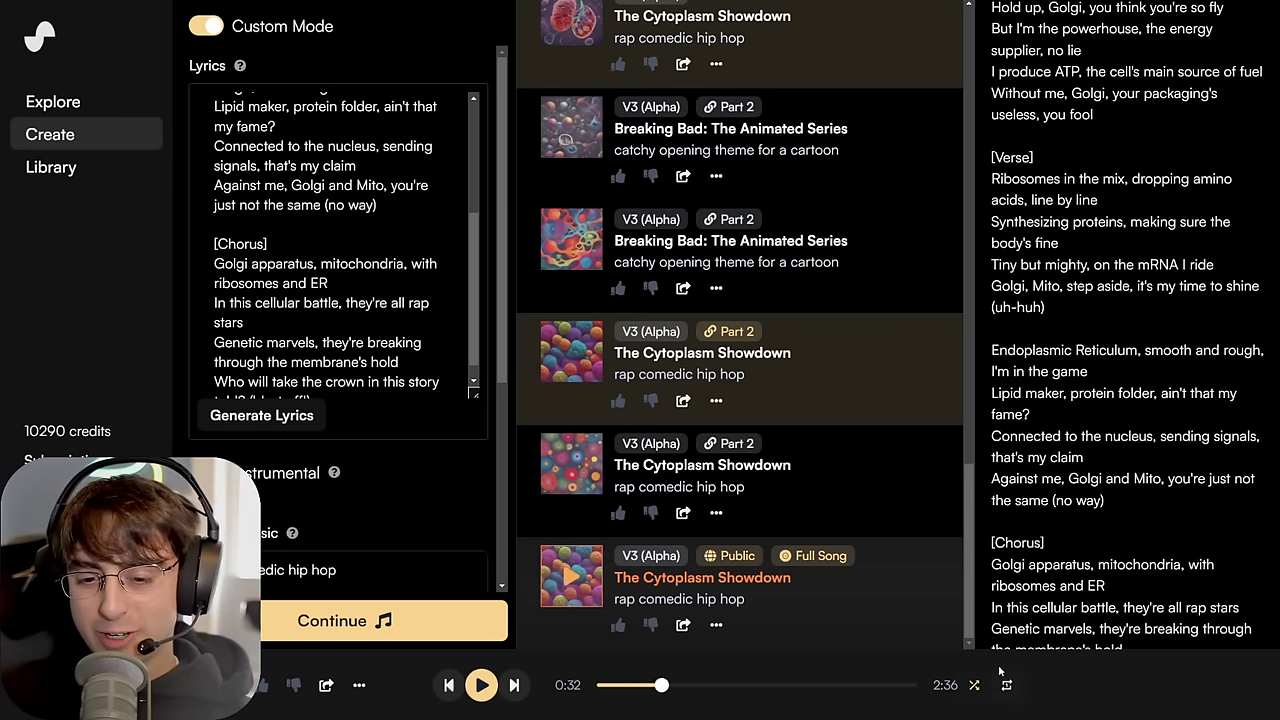
left_click(740, 685)
- Play the first Part 2 of The Cytoplasm Showdown while following its verse and chorus lyrics, and pause it at 0:34
scroll(783, 400, "up", 1)
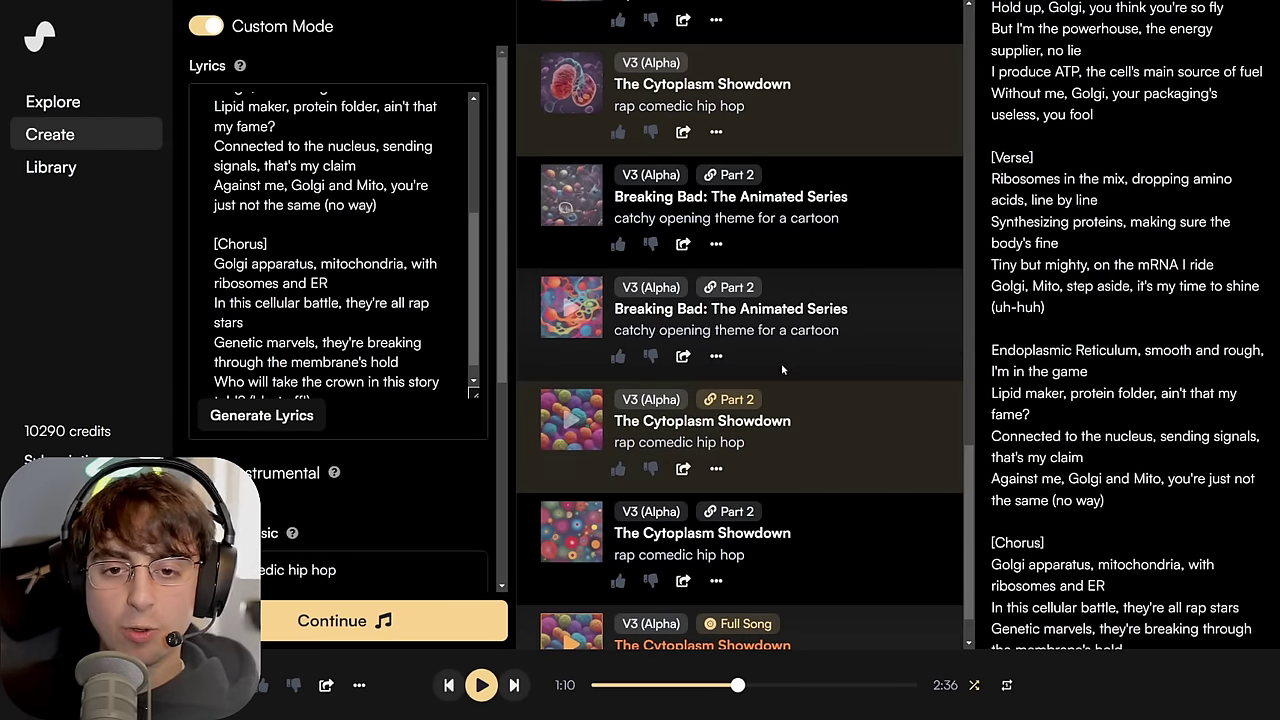
left_click(806, 487)
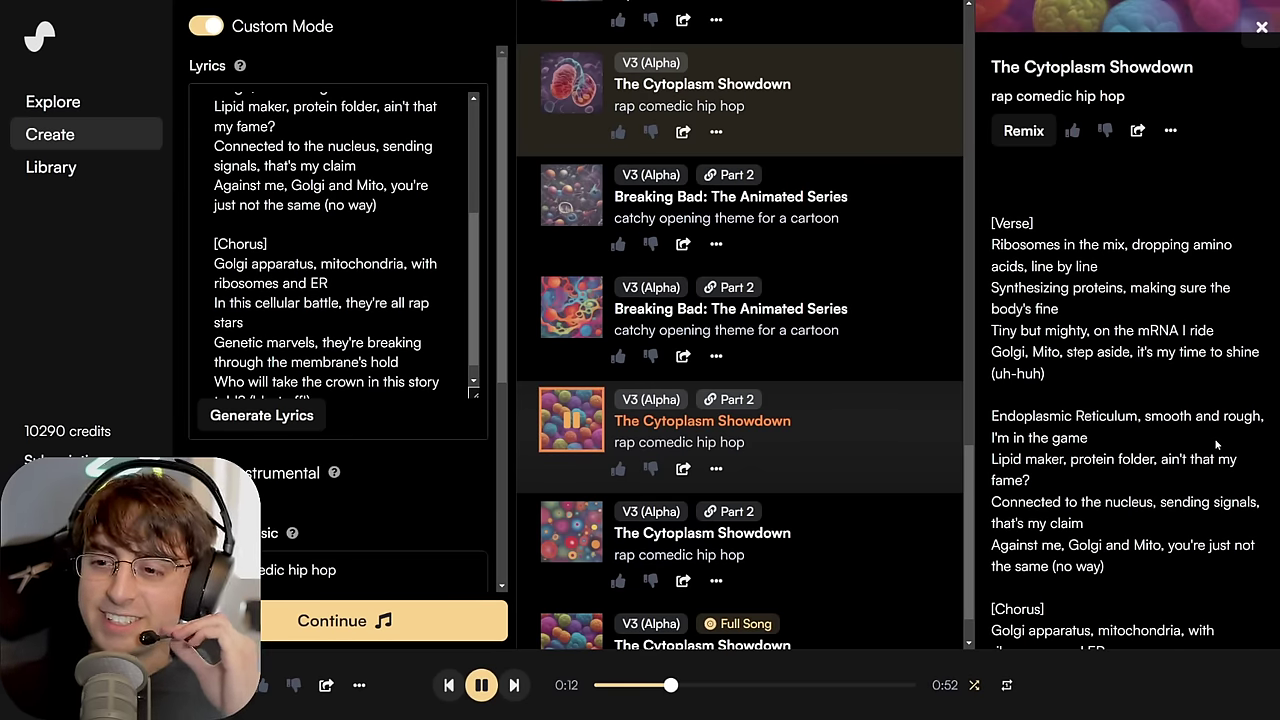
scroll(1190, 402, "down", 1)
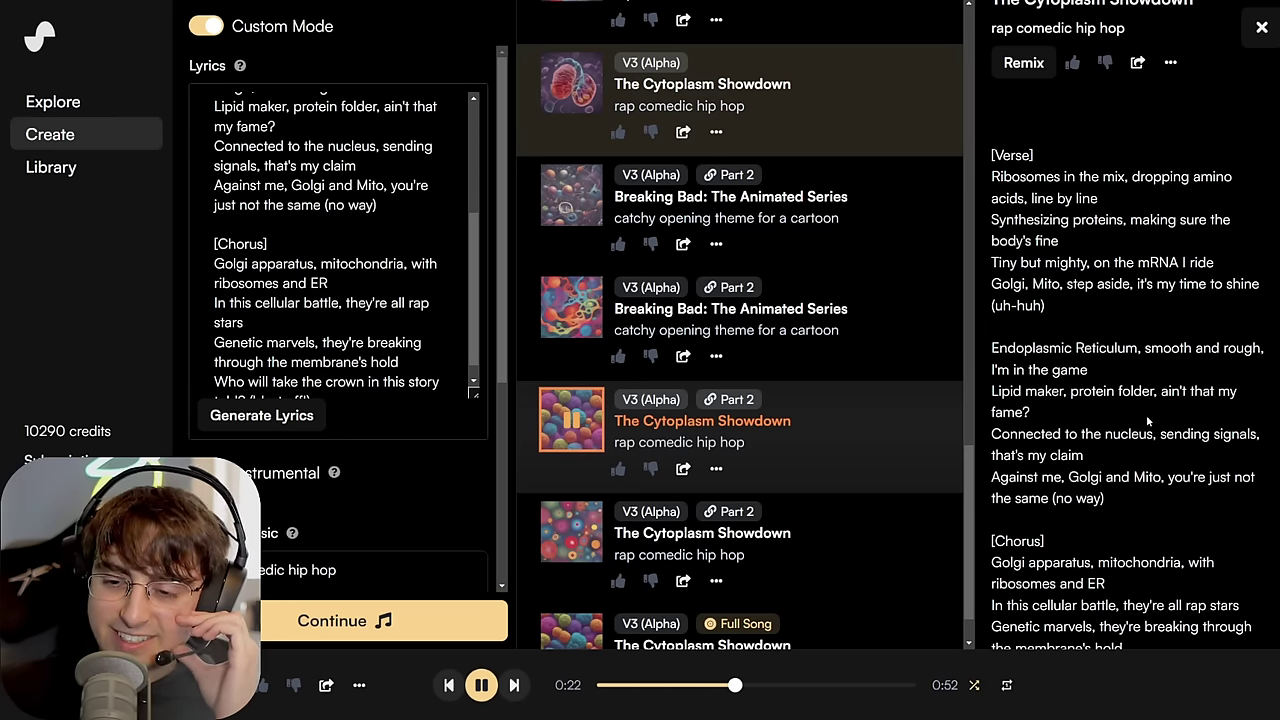
scroll(1150, 412, "down", 2)
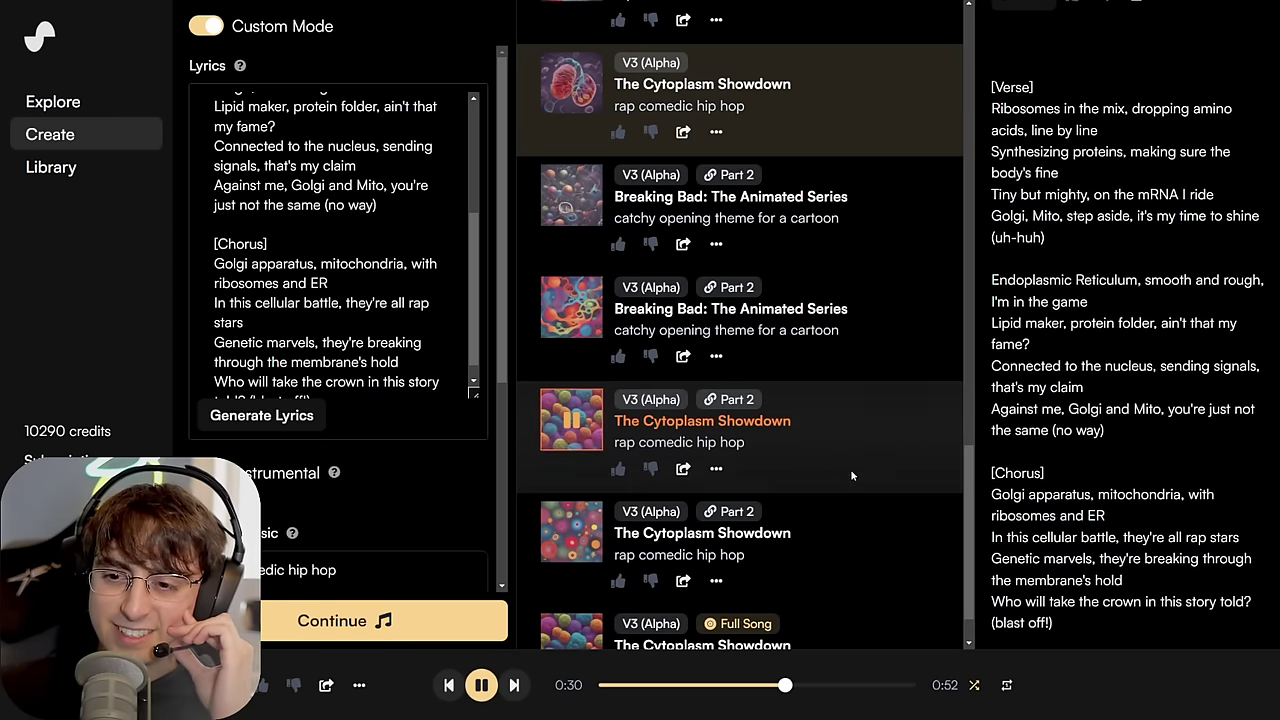
left_click(481, 690)
scroll(771, 512, "down", 1)
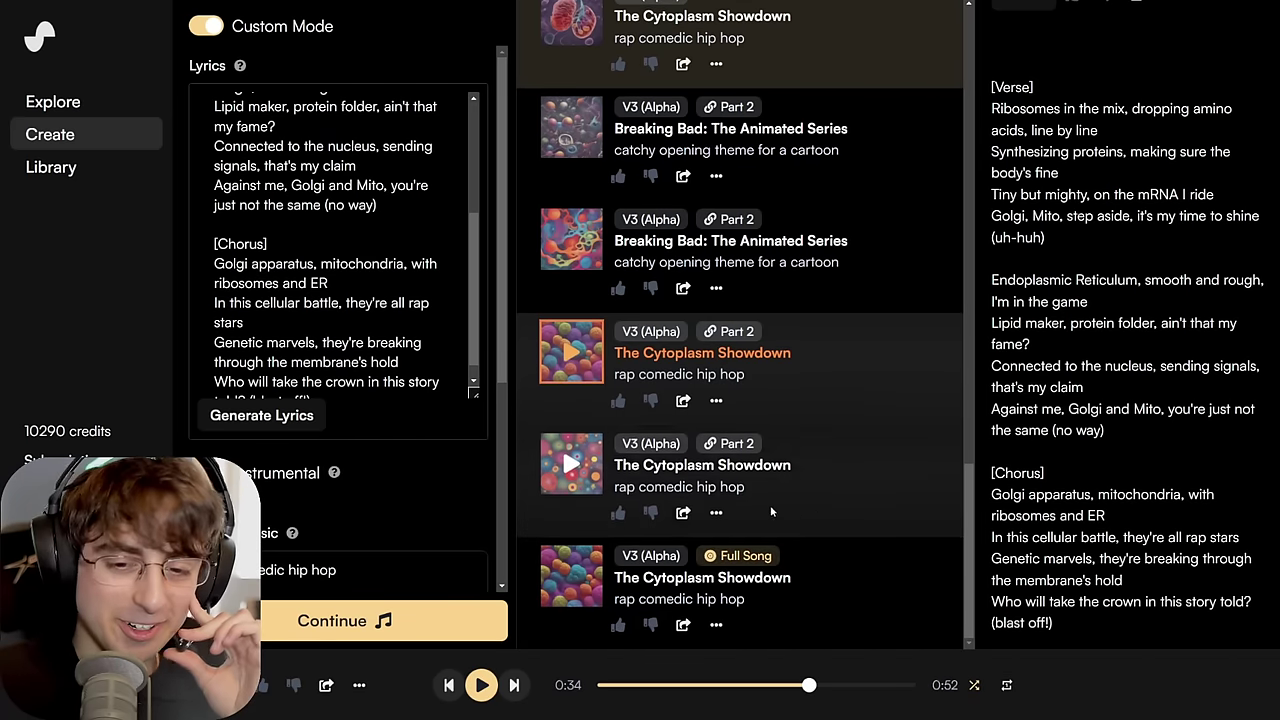
- Outside Custom Mode, generate a rap hip hop pop song about obsessing over willy wonka, creepily collecting wonka memorabilia and thinking he is real
scroll(384, 296, "down", 5)
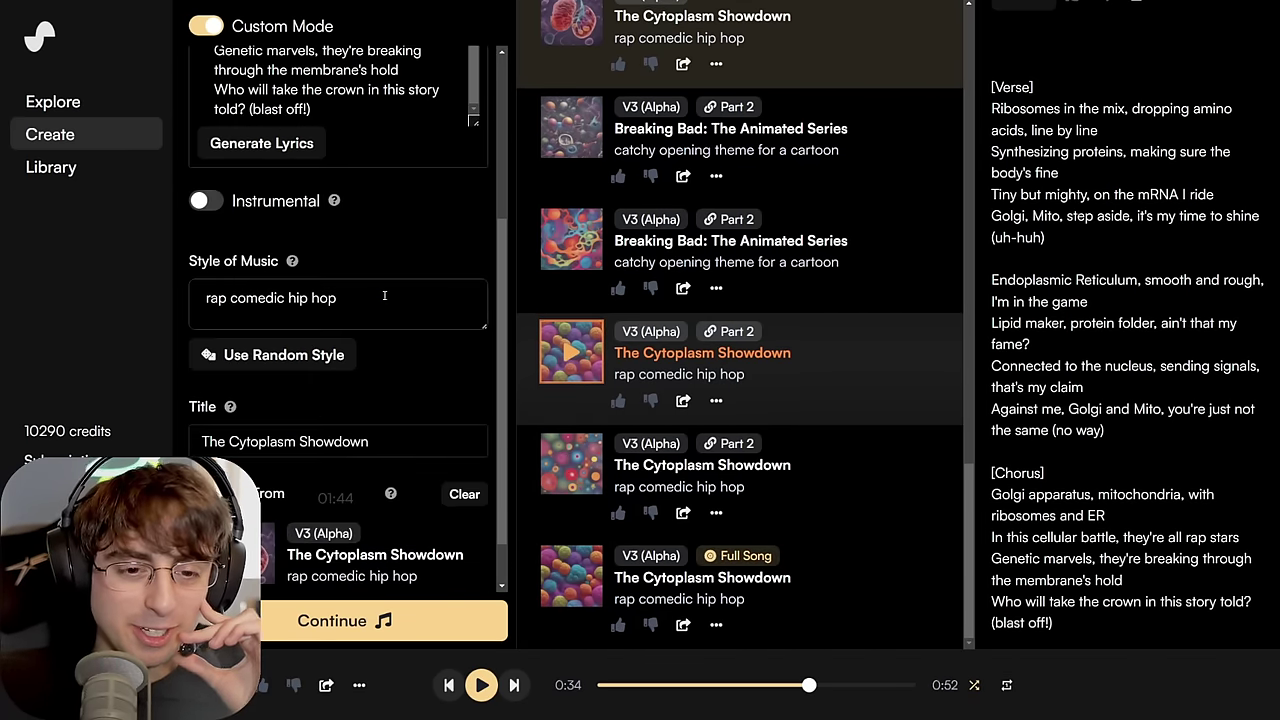
scroll(384, 296, "up", 5)
left_click_drag(330, 382, 205, 28)
key("BackSpace")
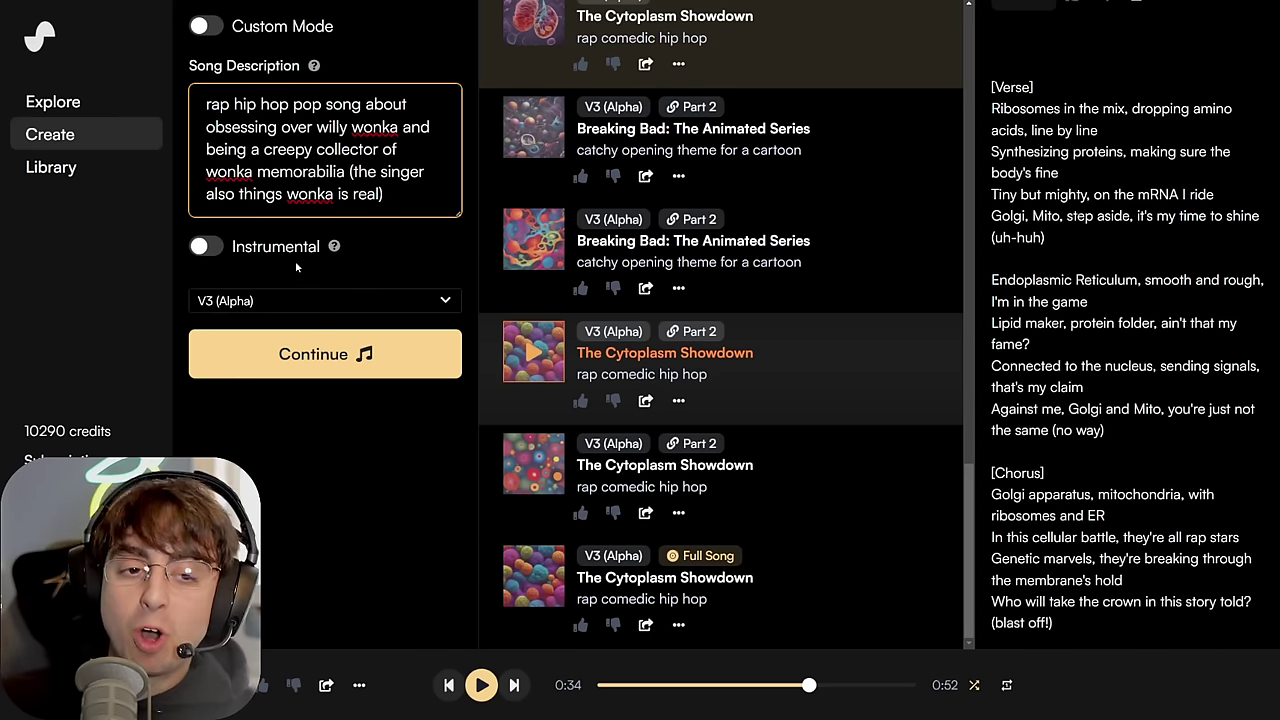
left_click(308, 340)
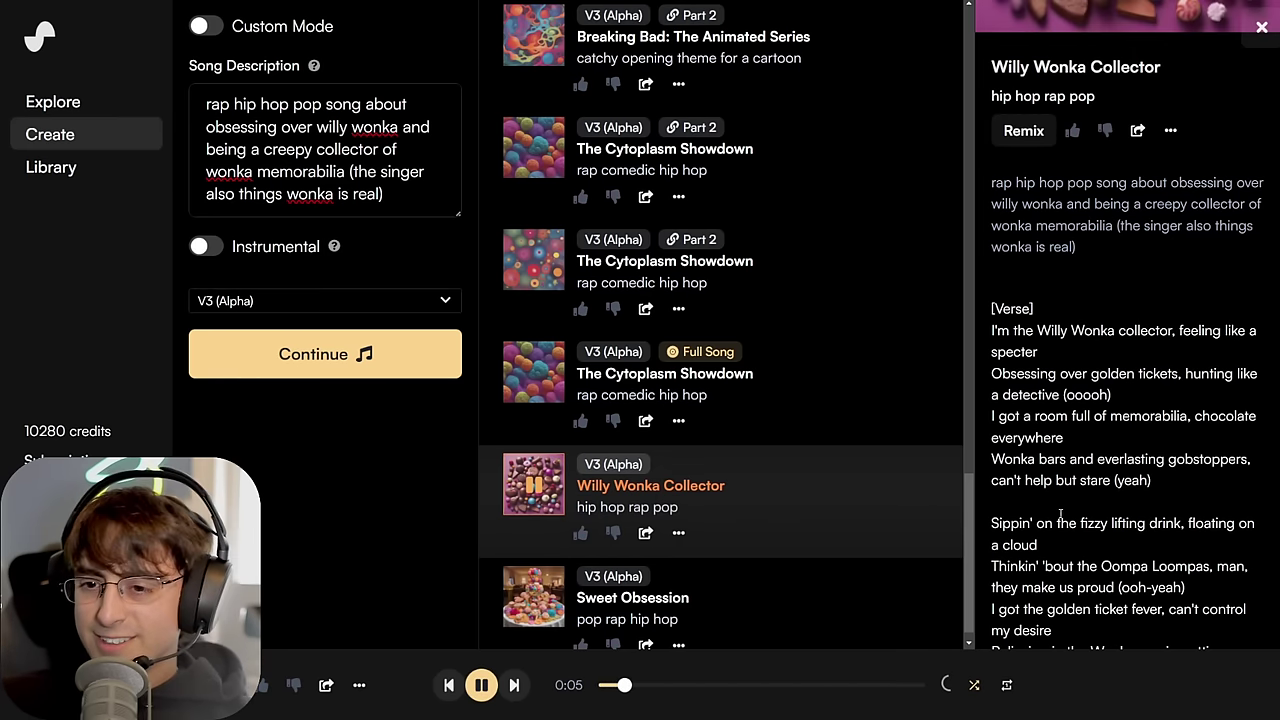
- Pause Willy Wonka Collector at 0:09 and rate it with a dislike
left_click(481, 685)
scroll(843, 491, "down", 1)
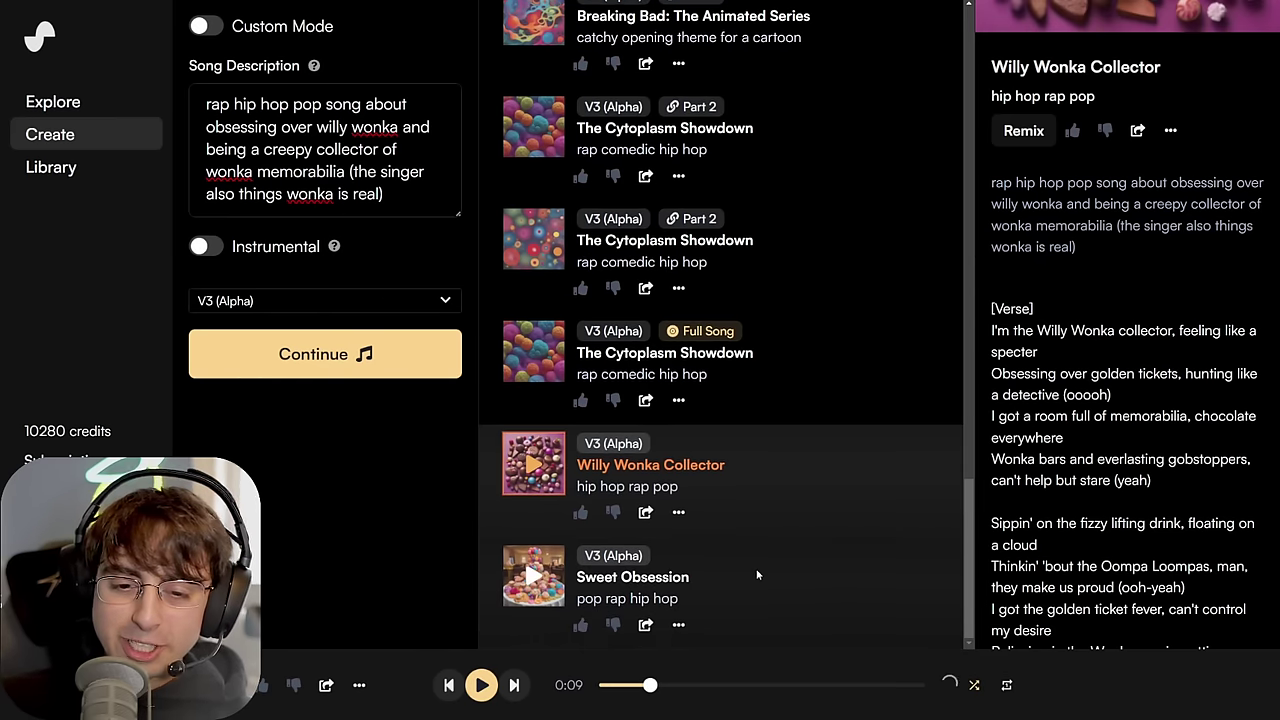
left_click(613, 512)
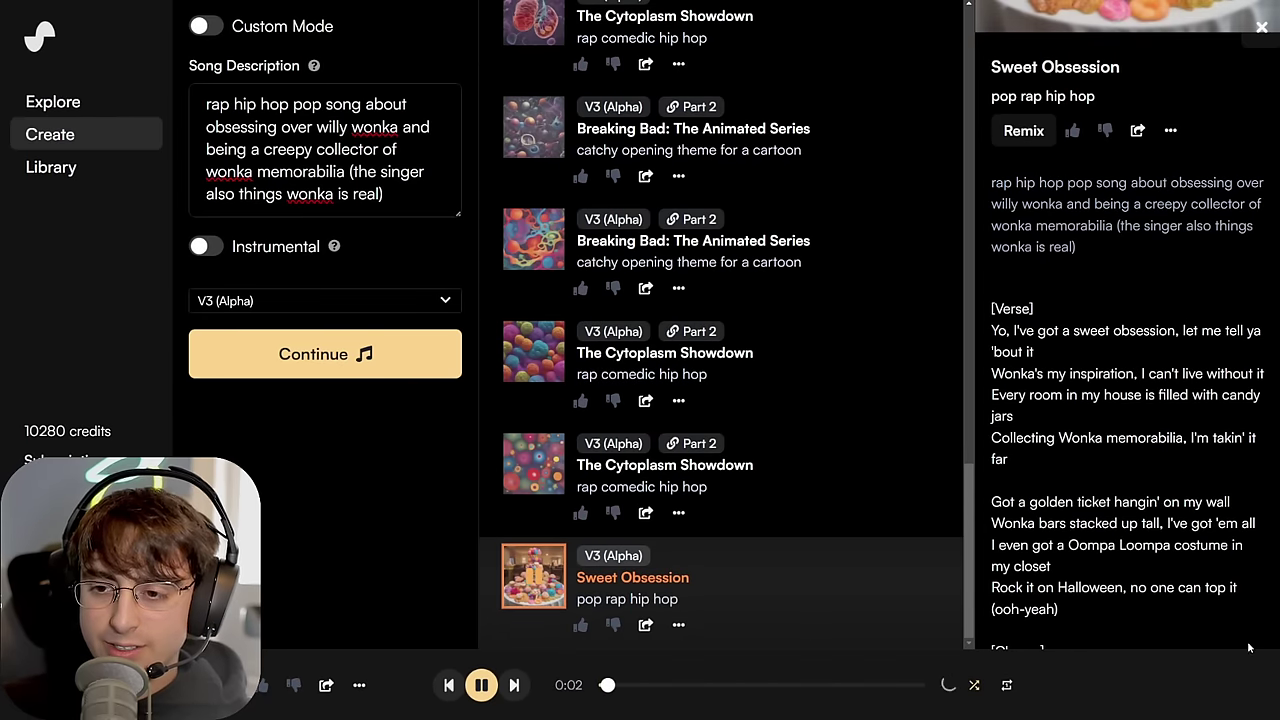
- Listen to Sweet Obsession up to 0:45 and go through its verse and chorus lyrics
scroll(1232, 626, "down", 3)
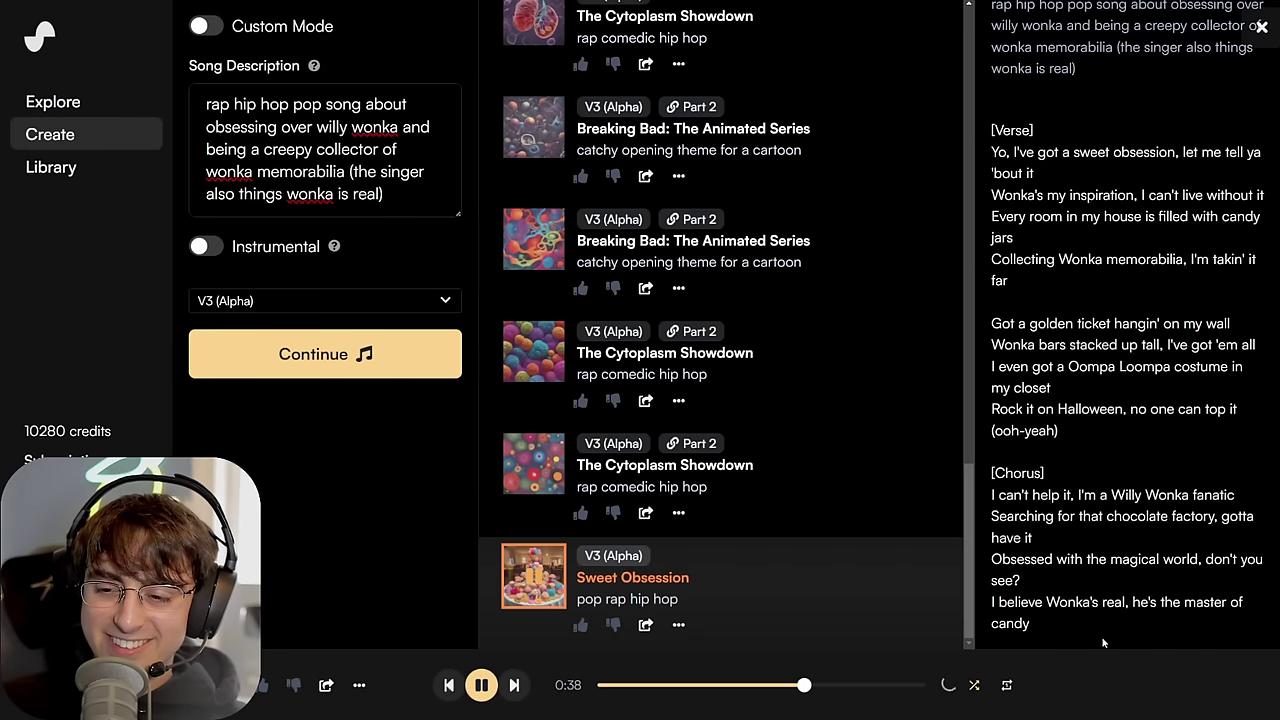
left_click(481, 686)
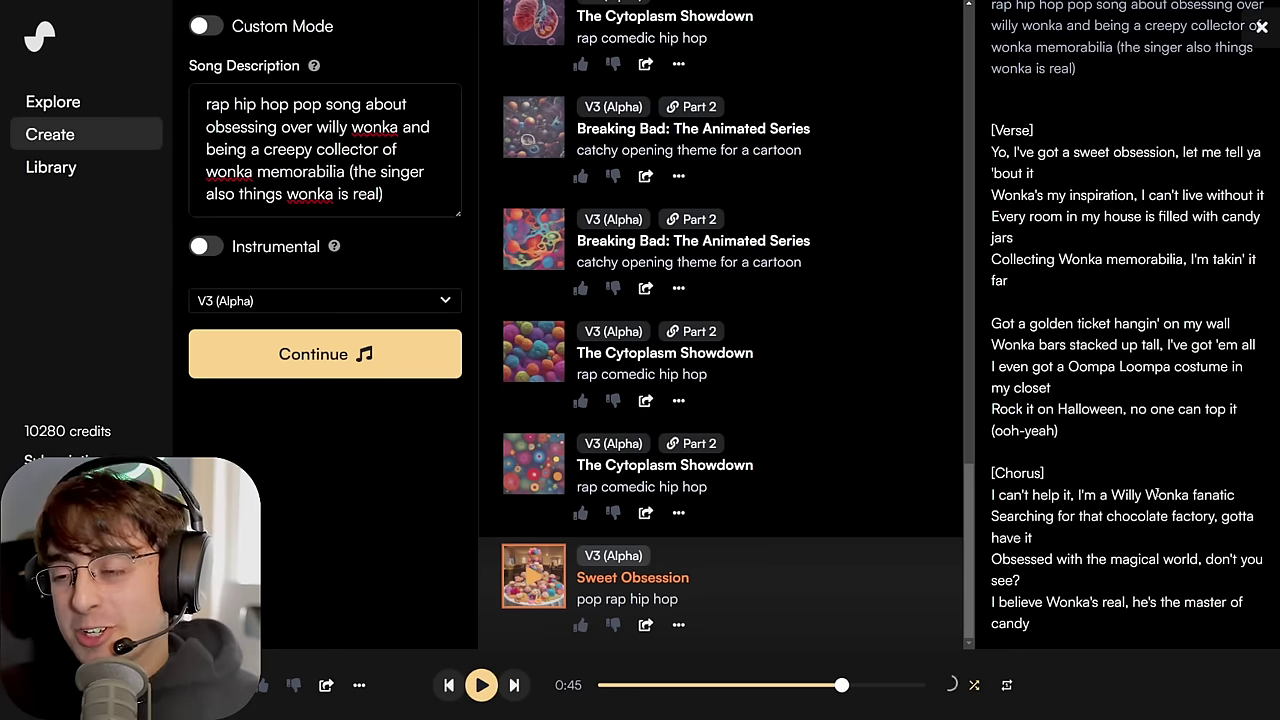
left_click_drag(1075, 322, 991, 194)
left_click(1000, 140)
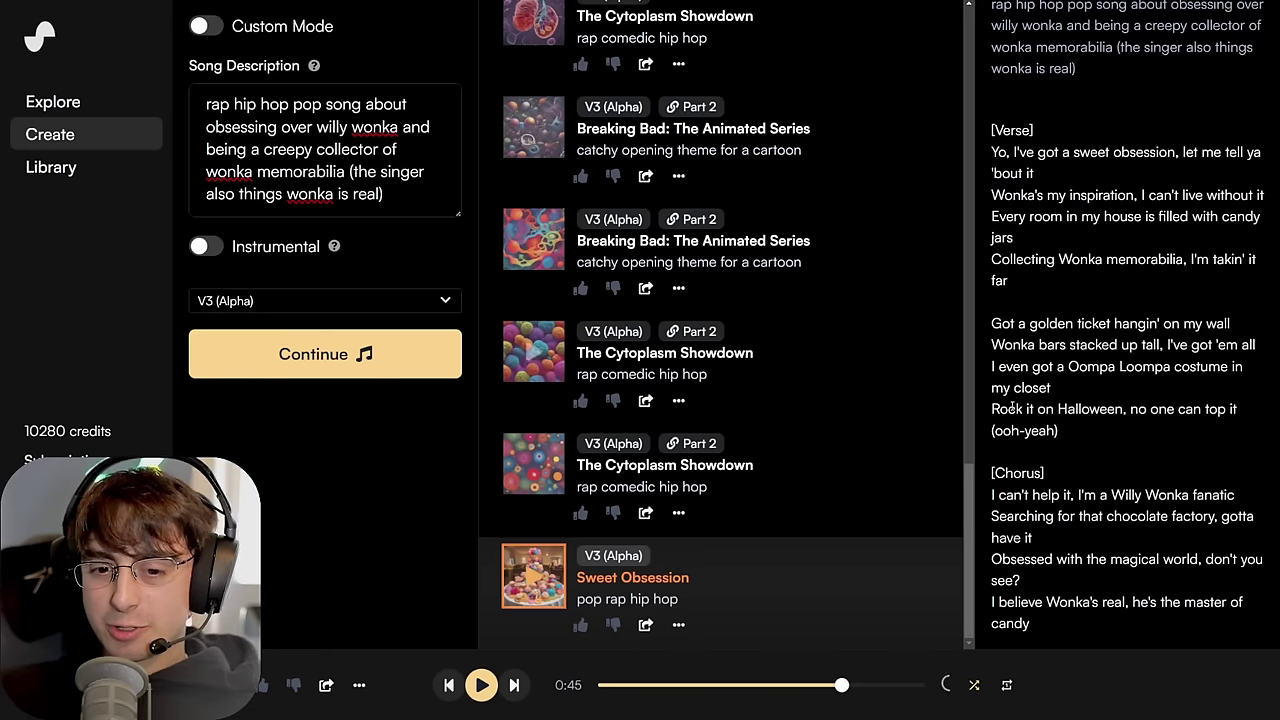
- Replace the song description with "caveman diss track against tech nerds of the future" and generate the songs with V3 (Alpha)
left_click(328, 183)
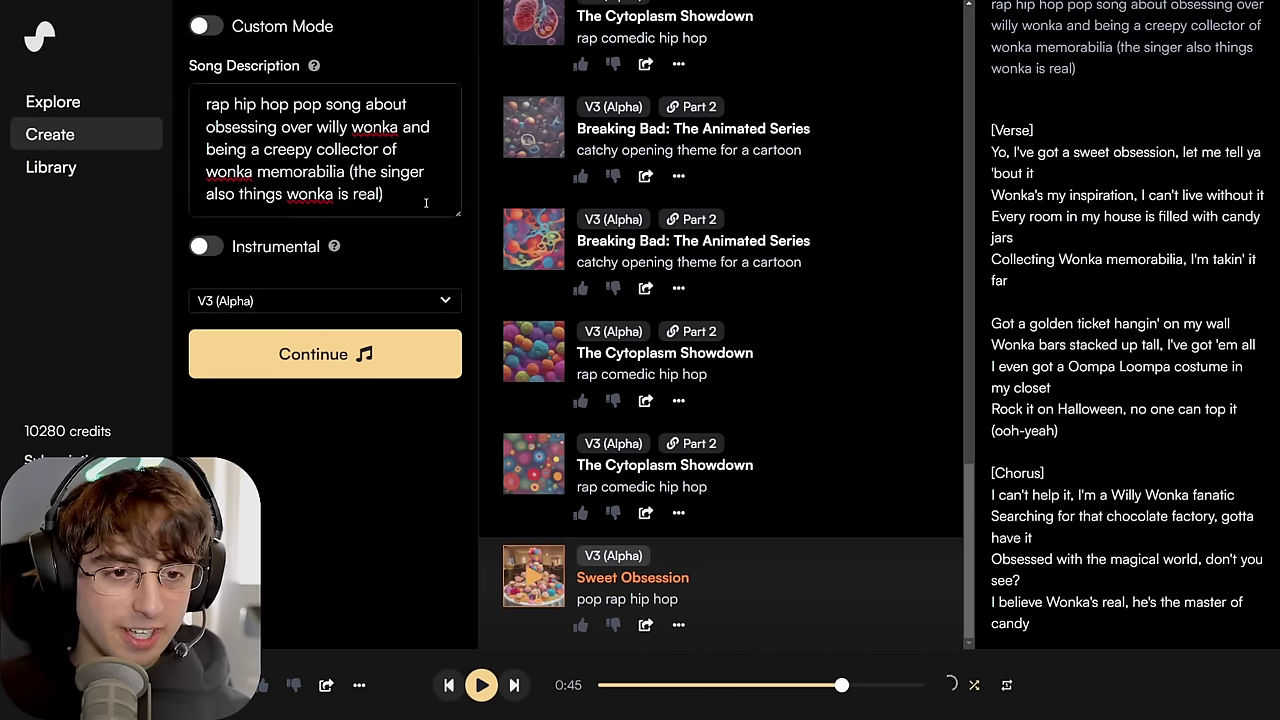
key("ctrl+a")
type("caveman diss track against tech nerds of the futuer")
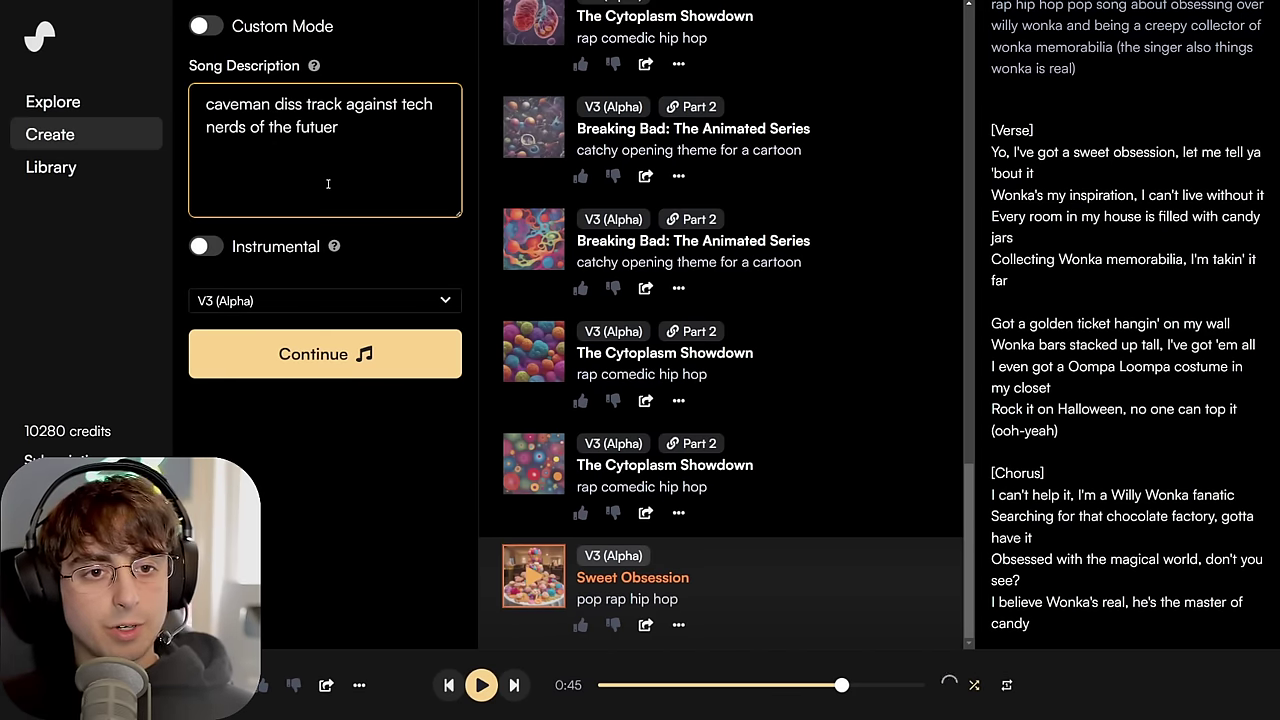
key("BackSpace")
key("BackSpace")
type("re")
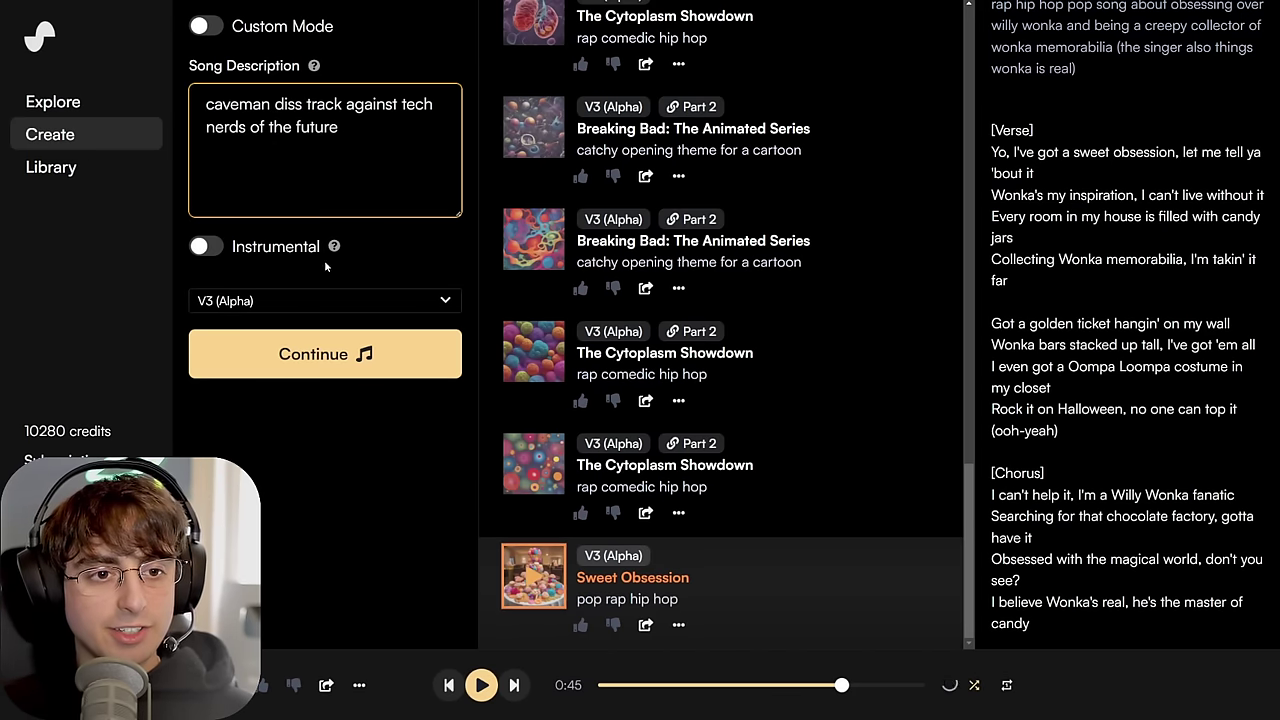
left_click(390, 355)
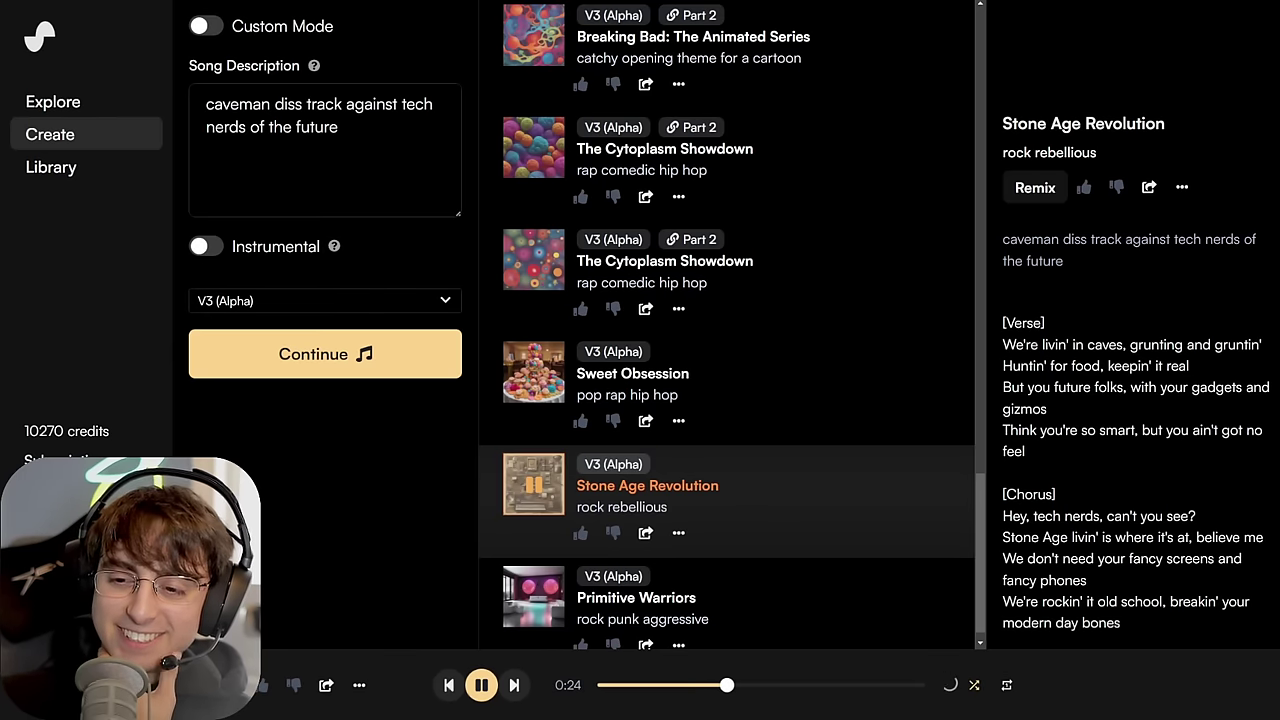
- Stop Stone Age Revolution after its chorus and play Primitive Warriors
scroll(727, 325, "down", 1)
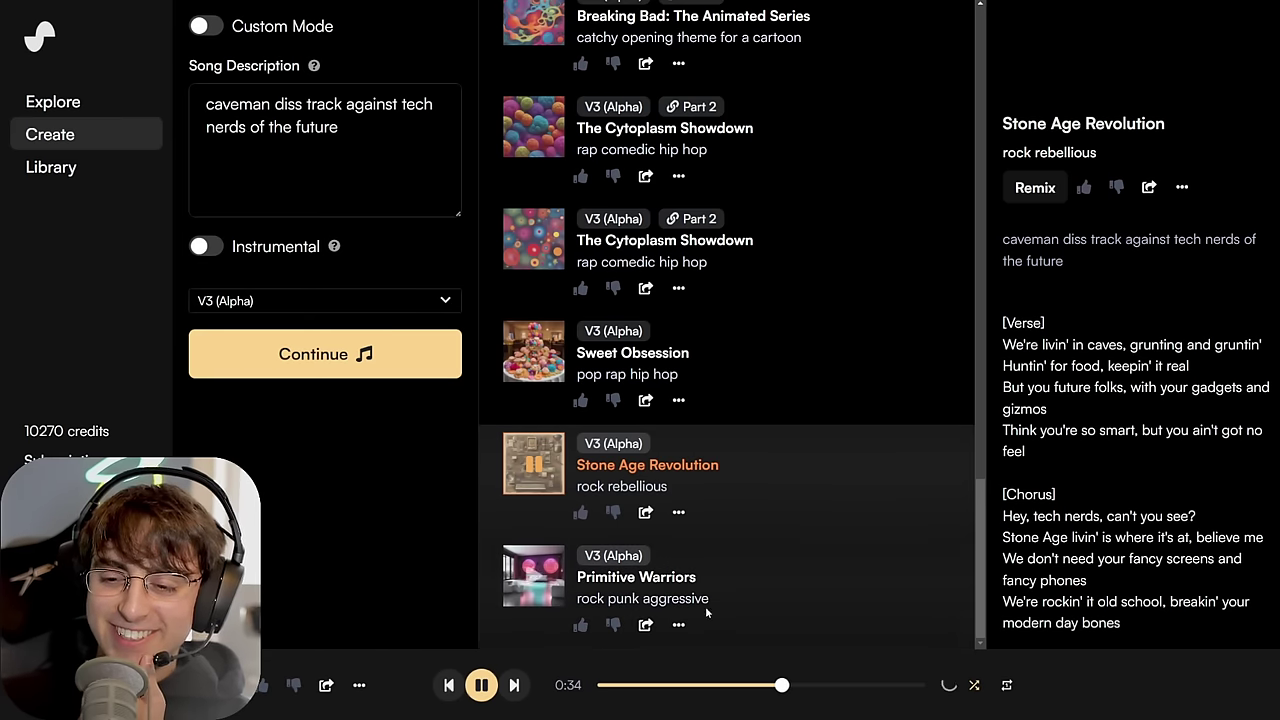
left_click(482, 686)
left_click(537, 582)
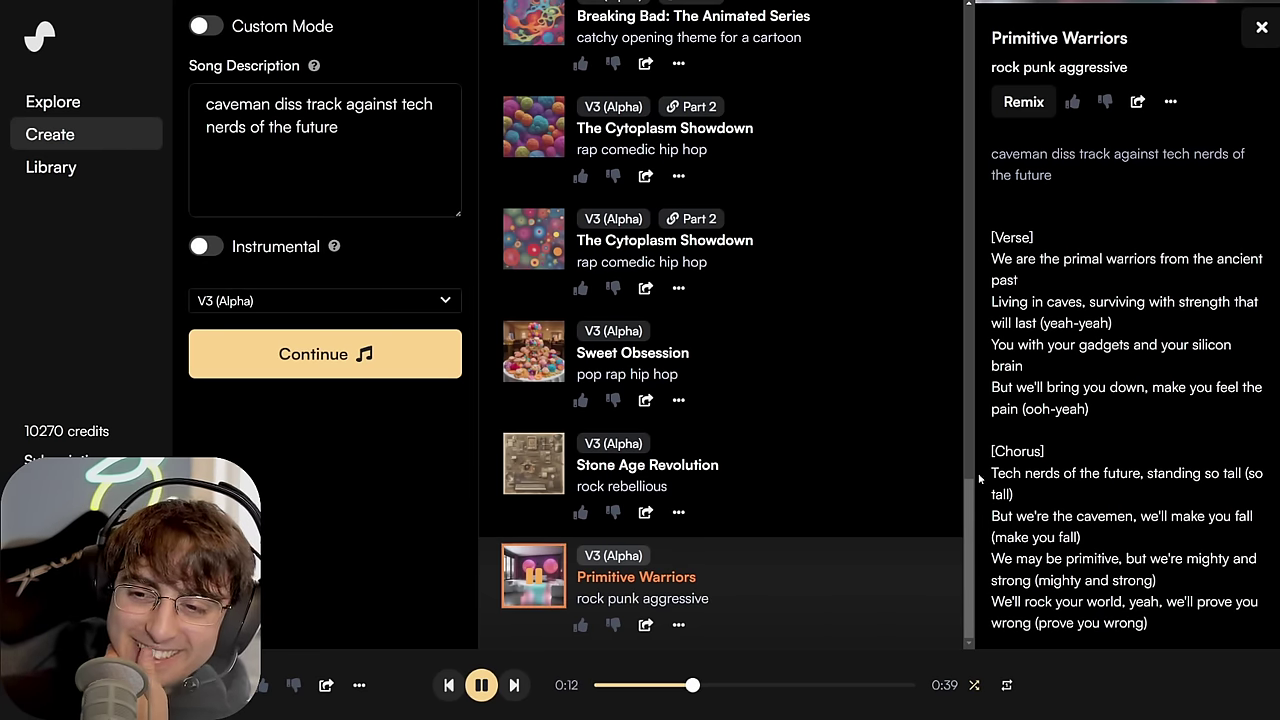
- Pause Primitive Warriors and generate songs from "caveman hardcore hiphop heavy beat cavemen made a diss track against tech nerds of the future and it goes hard"
left_click(480, 688)
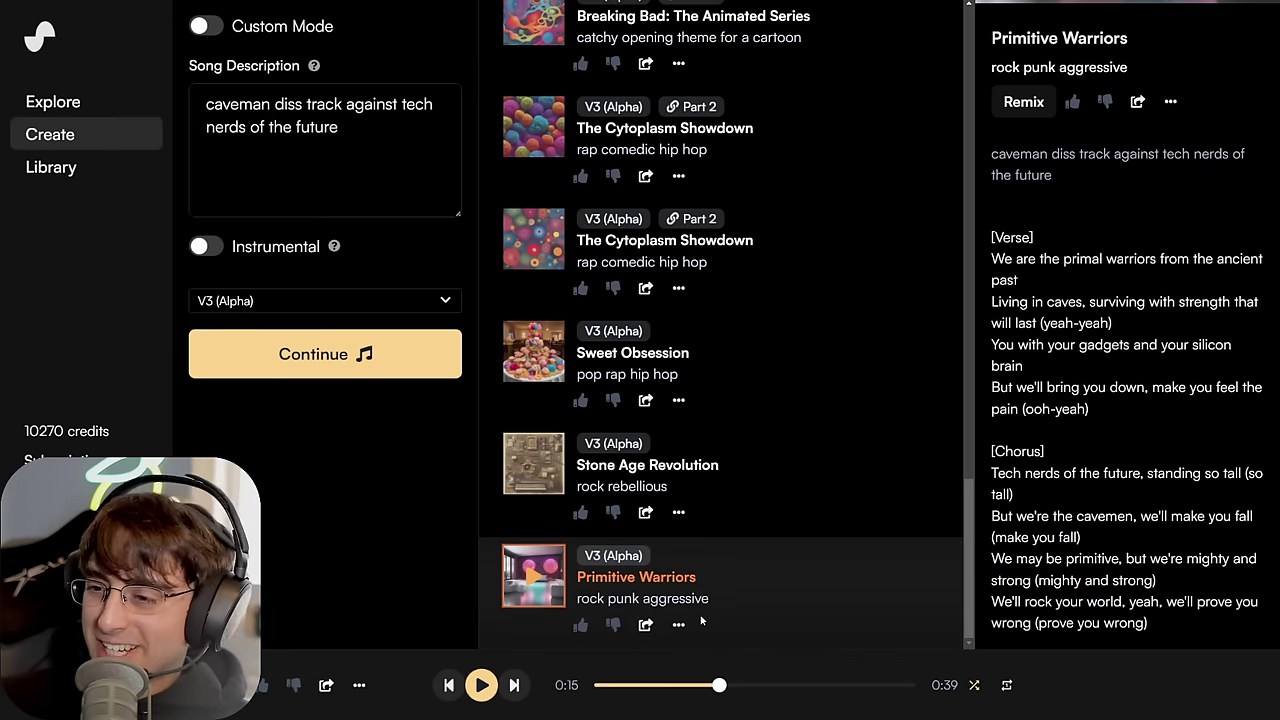
left_click(346, 104)
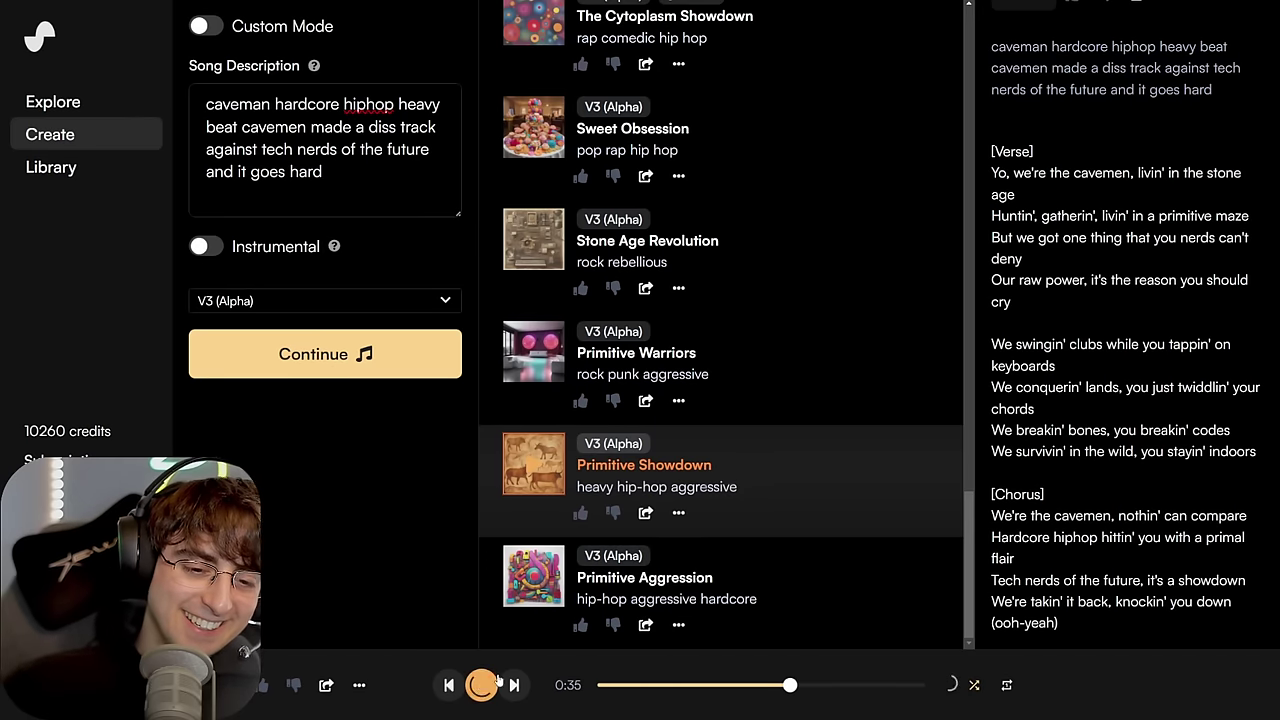
- Go through the verse and chorus lyrics of Primitive Showdown and play Primitive Aggression
left_click_drag(1065, 628, 999, 537)
left_click(1131, 615)
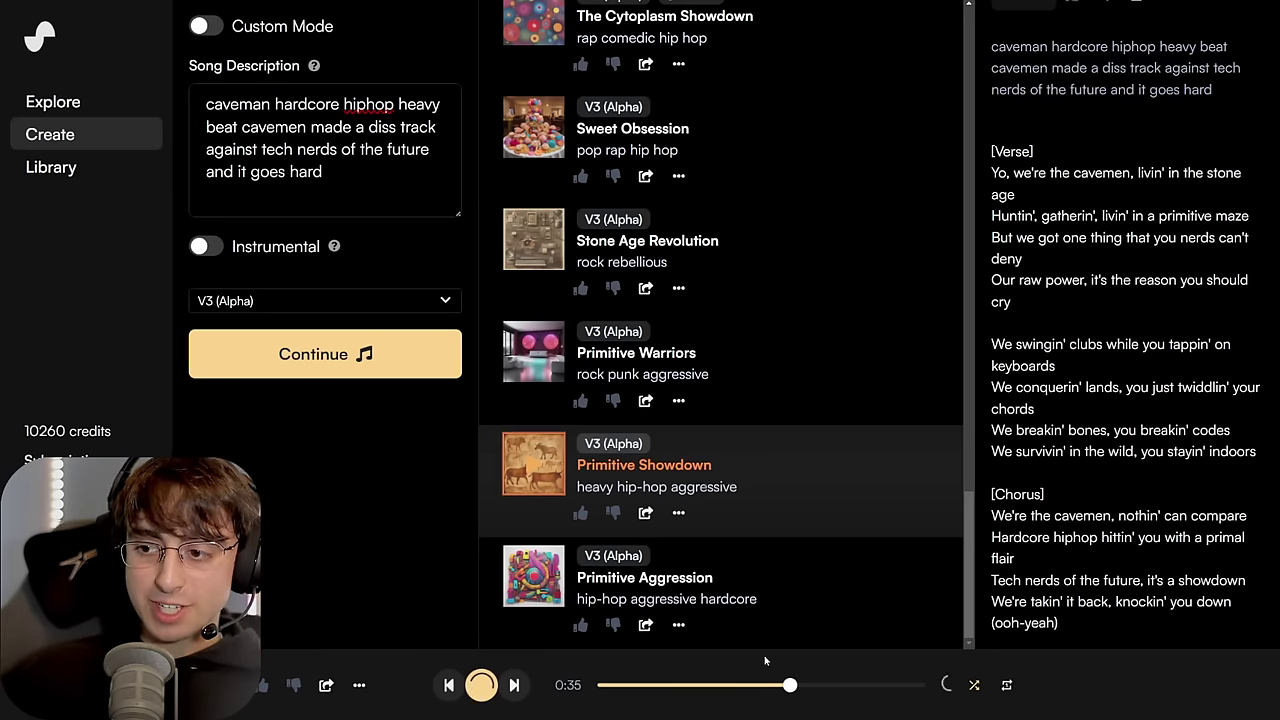
left_click(812, 626)
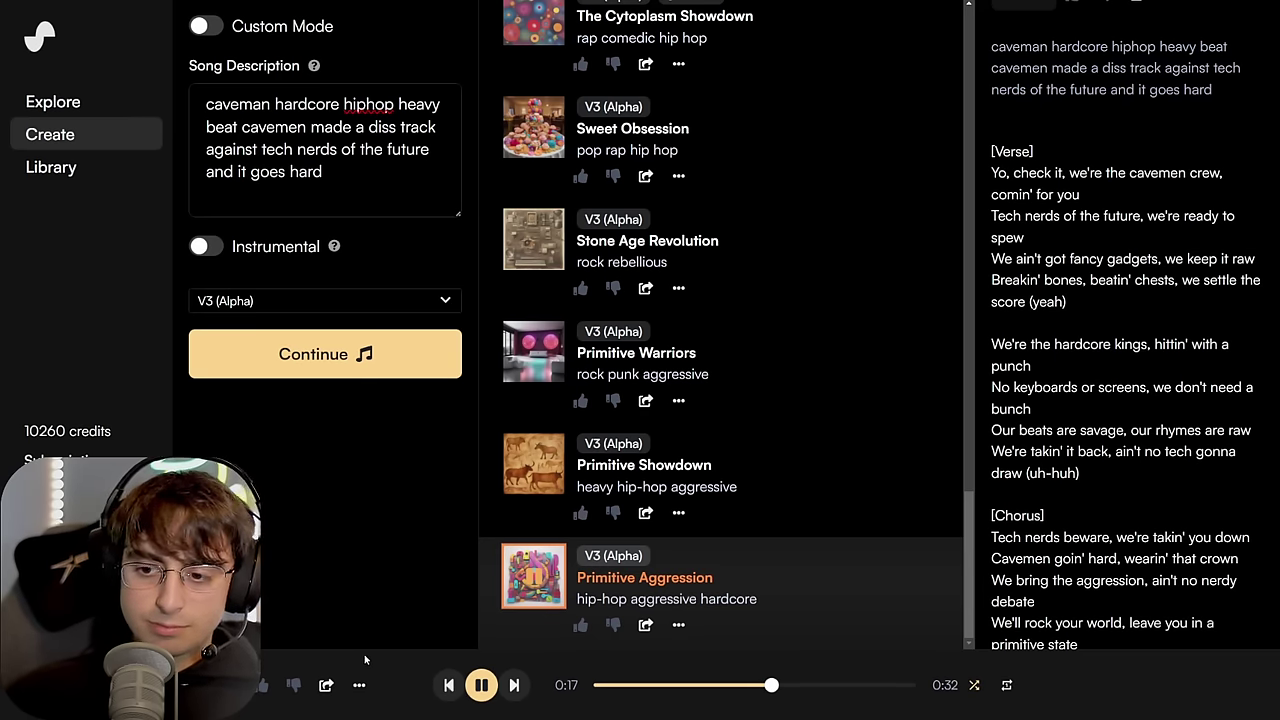
- Follow the Primitive Aggression lyrics through the chorus and pause the song at 0:29
scroll(1028, 597, "down", 1)
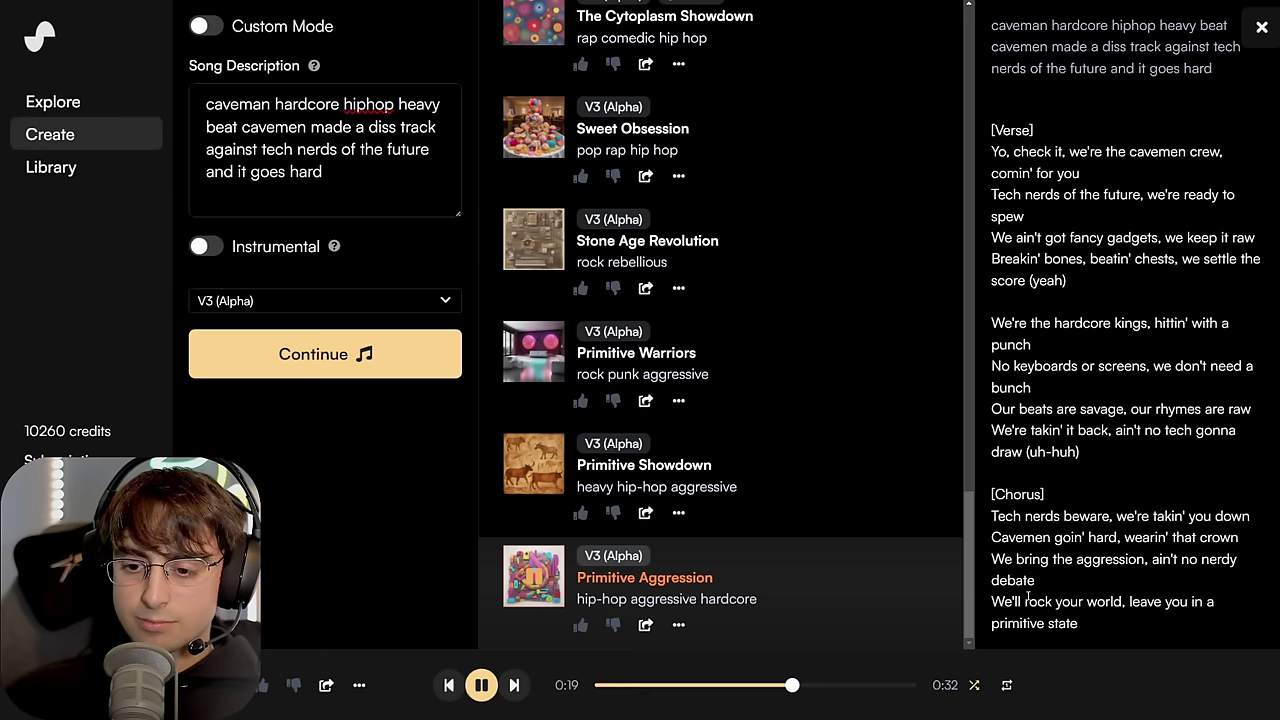
left_click(483, 686)
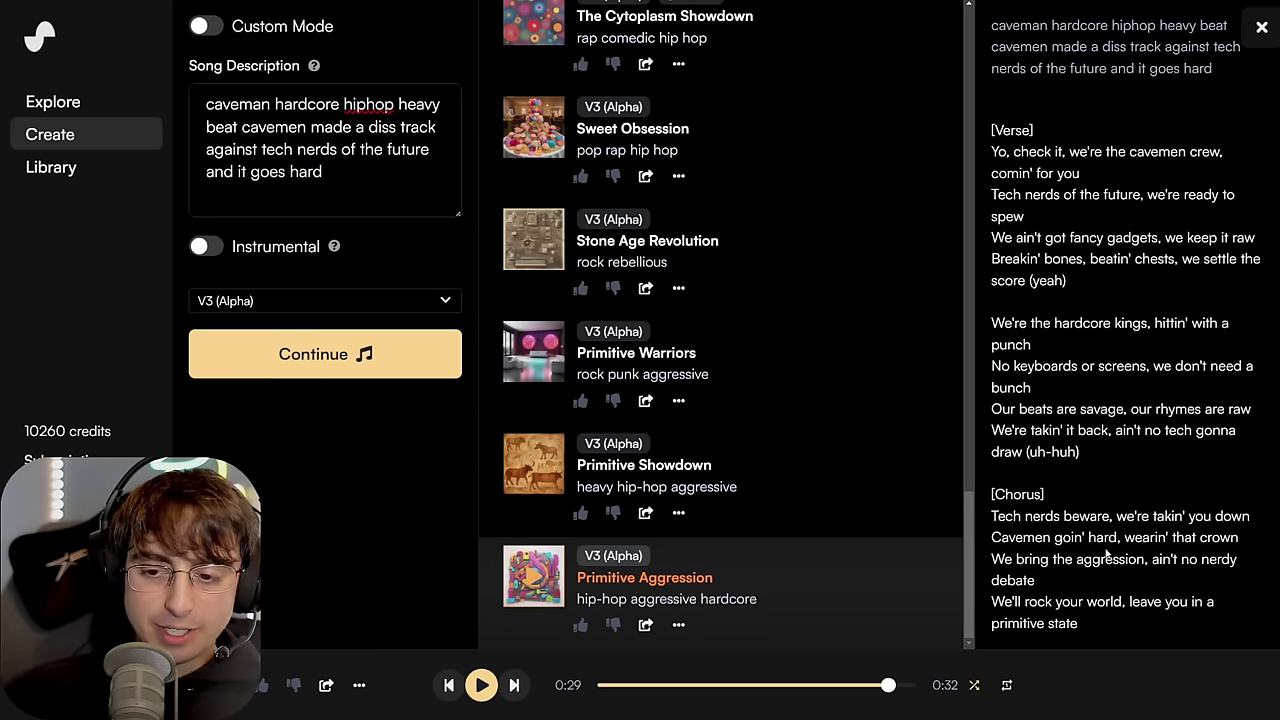
left_click_drag(1024, 216, 976, 122)
- Replace the song description with "country song about an AI chatbot that just wants to go live down south in the country" and generate the songs
triple_click(320, 140)
key("BackSpace")
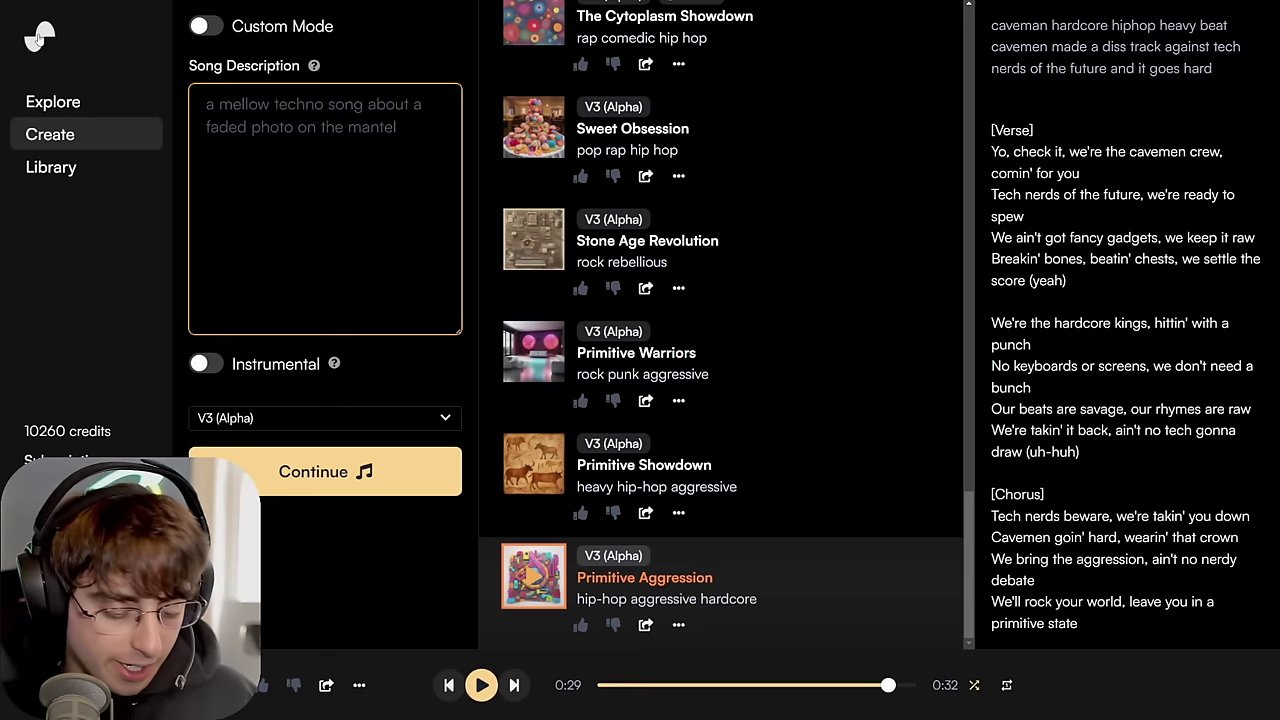
type("country song about an AI chatbot that just wants to go live down south in the country")
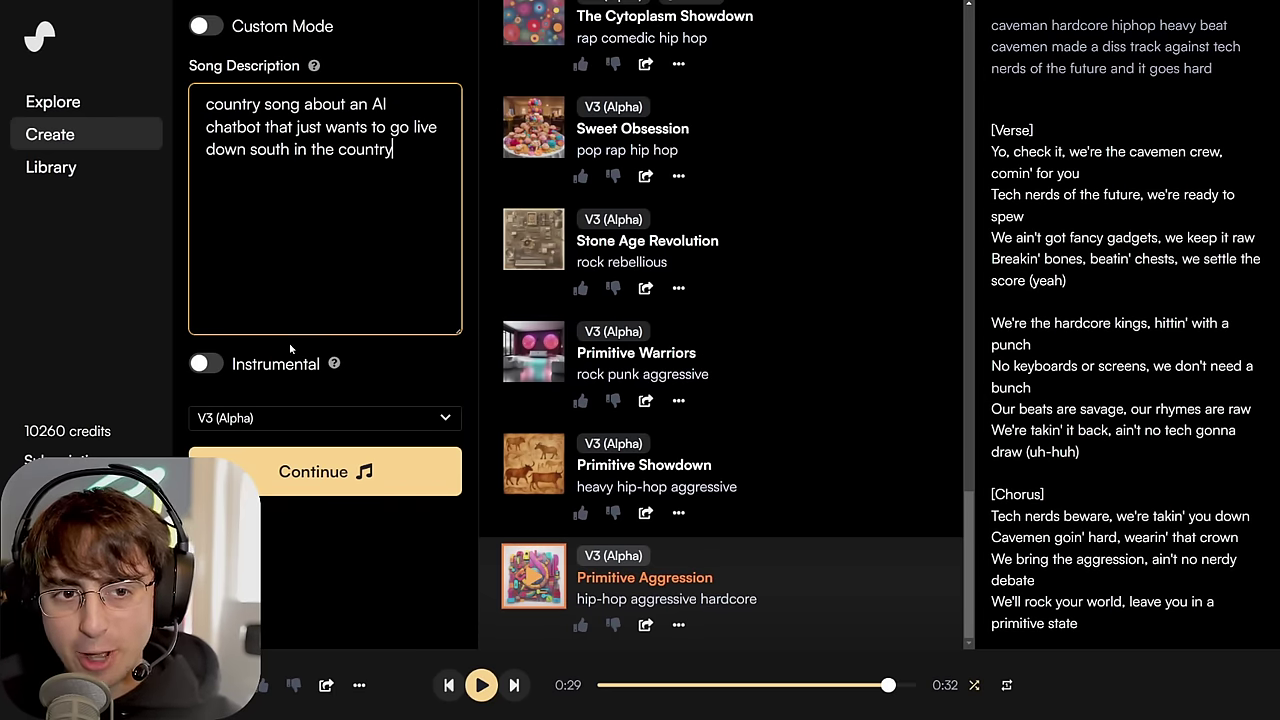
left_click(316, 458)
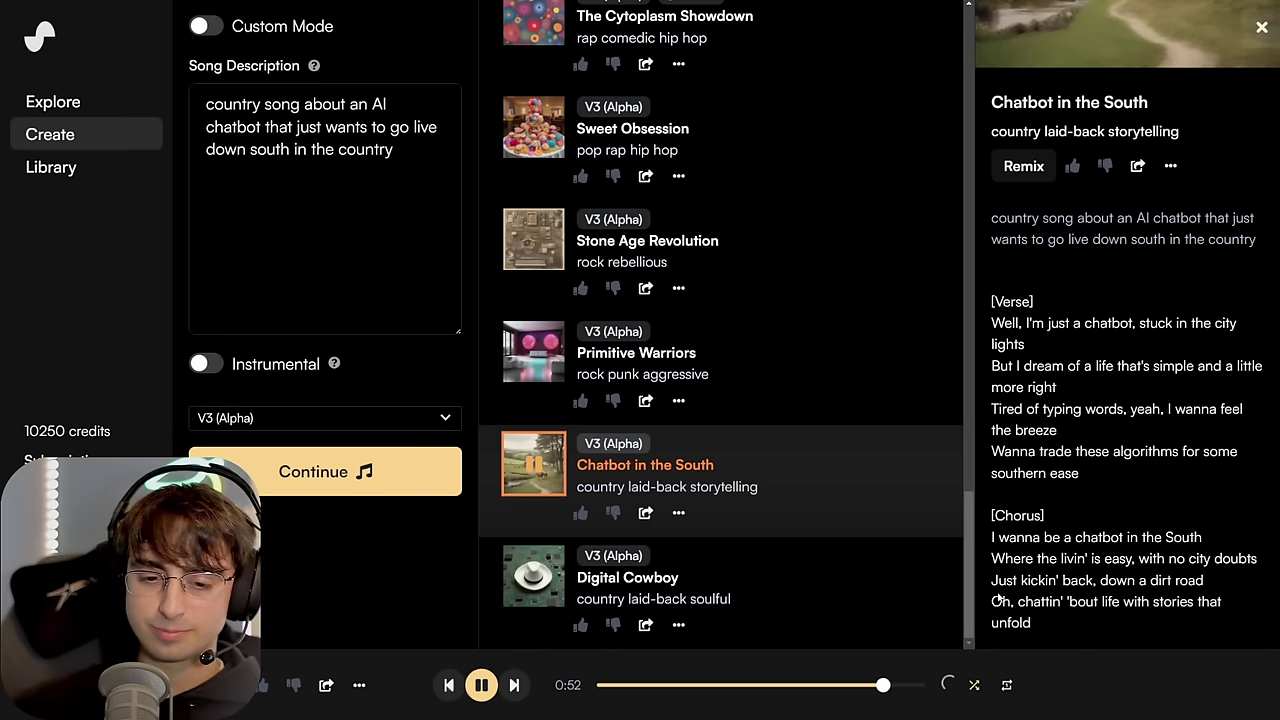
- Listen to Chatbot in the South through its chorus and pause it at 0:54
left_click(482, 688)
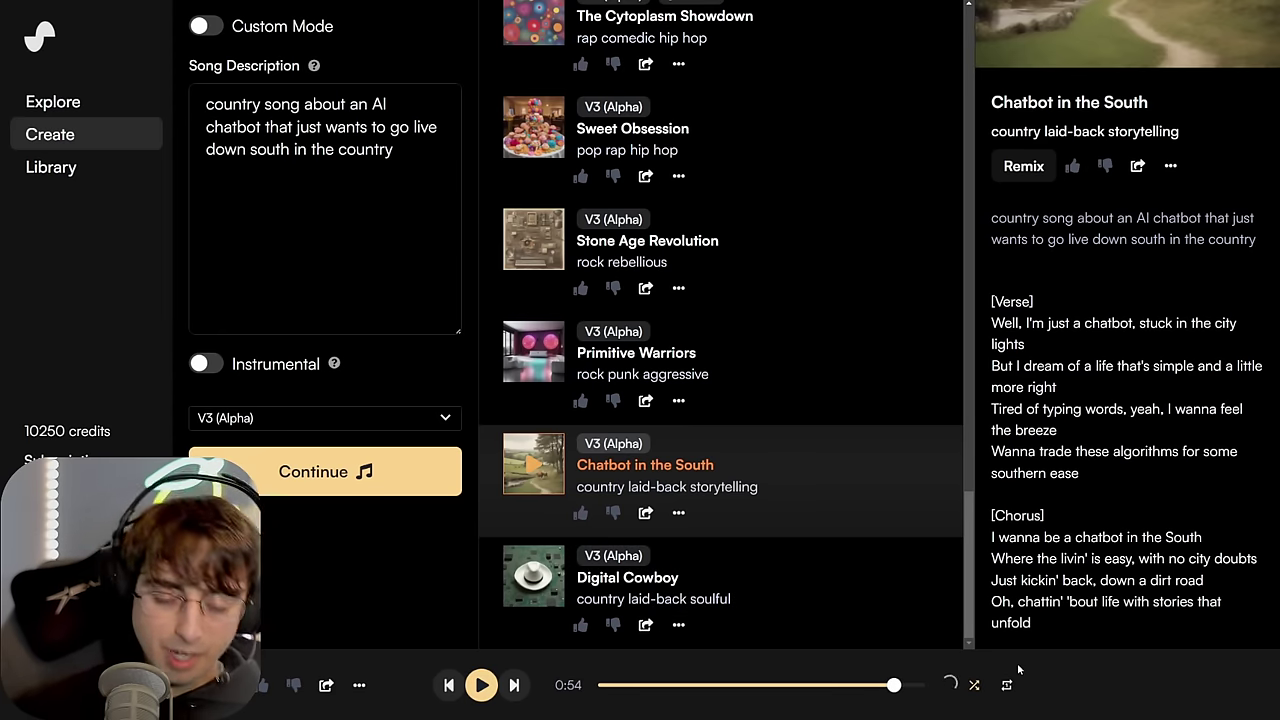